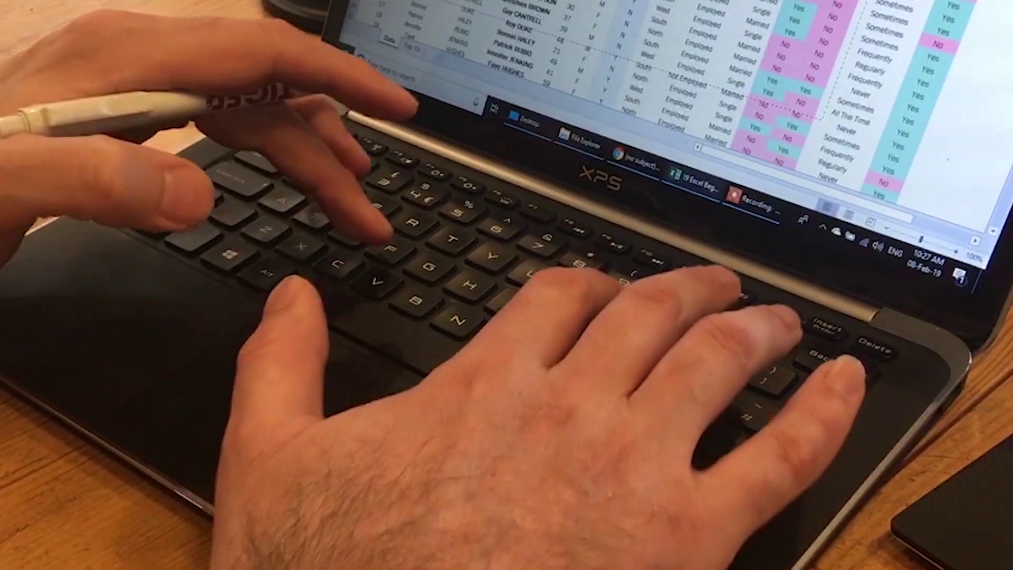
Step: Browse rows 7 and 9 across the name, age and Children cells
{"action": "key", "text": "alt+f"}
{"action": "key", "text": "i"}
{"action": "key", "text": "e"}
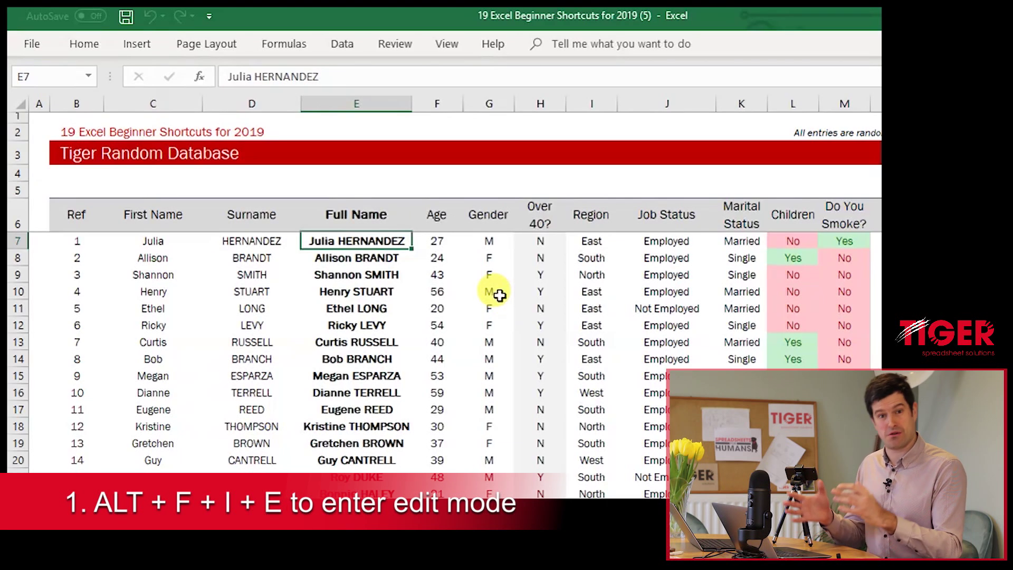
{"action": "key", "text": "Left"}
{"action": "key", "text": "Left"}
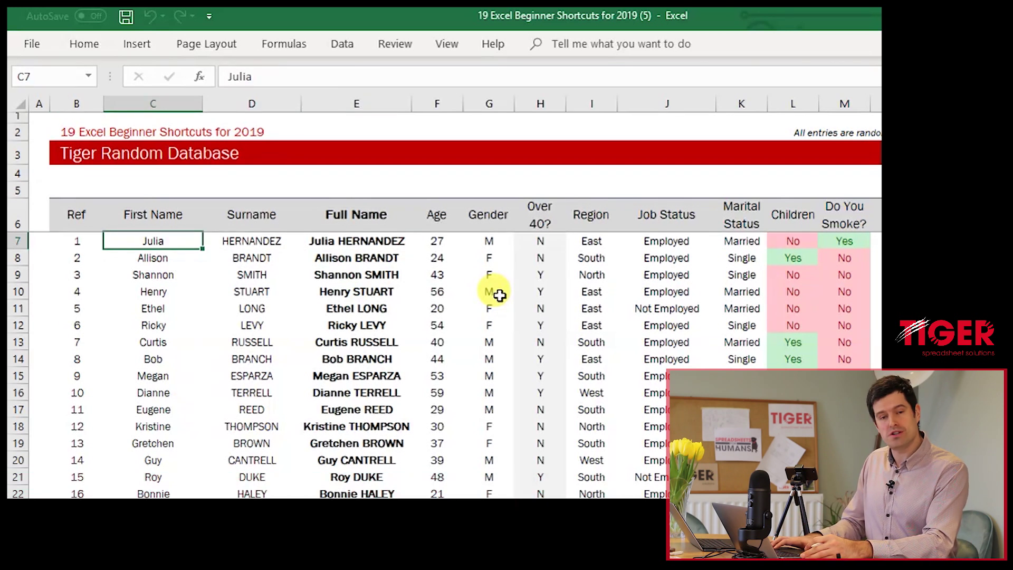
{"action": "key", "text": "Right"}
{"action": "key", "text": "Right"}
{"action": "key", "text": "Right"}
{"action": "key", "text": "Right"}
{"action": "key", "text": "Right"}
{"action": "key", "text": "Right"}
{"action": "key", "text": "Right"}
{"action": "key", "text": "Right"}
{"action": "key", "text": "Right"}
{"action": "key", "text": "Right"}
{"action": "key", "text": "Right"}
{"action": "key", "text": "Right"}
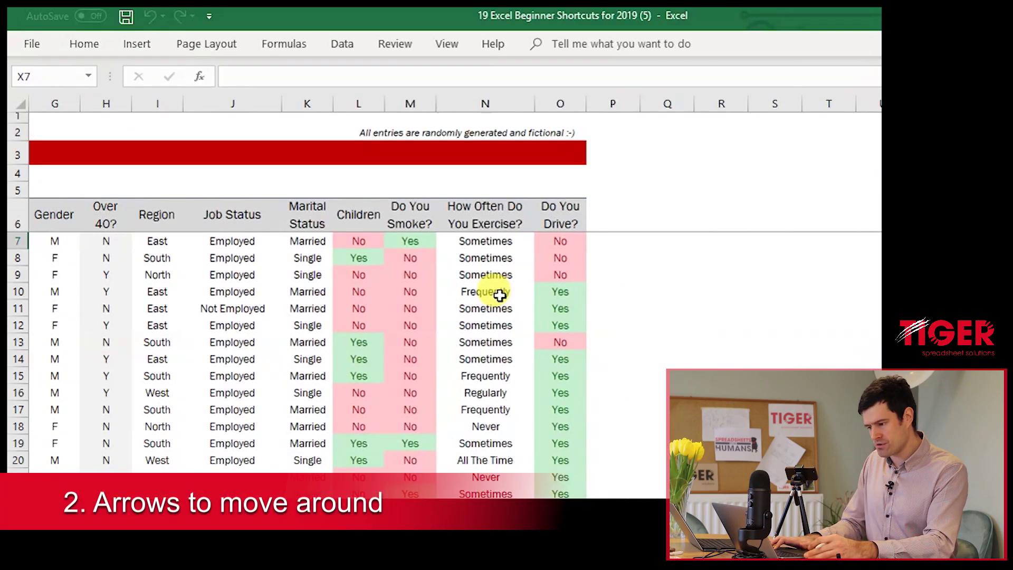
{"action": "key", "text": "Home"}
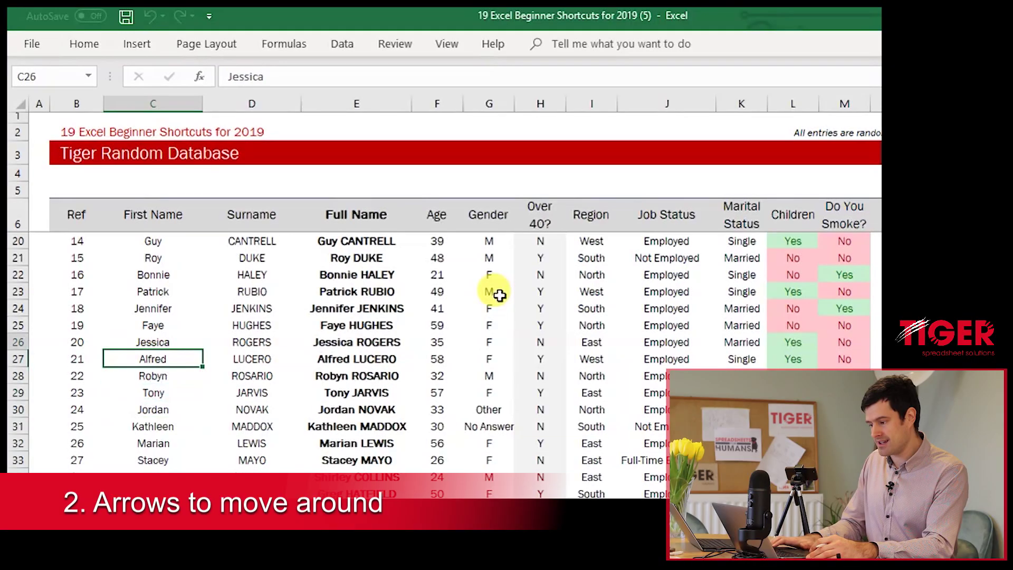
{"action": "key", "text": "Up"}
{"action": "key", "text": "Up"}
{"action": "key", "text": "Up"}
{"action": "key", "text": "Up"}
{"action": "key", "text": "Up"}
{"action": "key", "text": "Up"}
{"action": "key", "text": "Up"}
{"action": "key", "text": "Up"}
{"action": "key", "text": "Up"}
{"action": "key", "text": "Up"}
{"action": "key", "text": "Up"}
{"action": "key", "text": "Up"}
{"action": "key", "text": "Up"}
{"action": "key", "text": "Up"}
{"action": "key", "text": "Up"}
{"action": "key", "text": "Up"}
{"action": "key", "text": "Up"}
{"action": "key", "text": "Up"}
{"action": "key", "text": "Up"}
{"action": "key", "text": "Up"}
{"action": "key", "text": "Up"}
{"action": "key", "text": "Up"}
{"action": "key", "text": "Down"}
{"action": "key", "text": "Down"}
{"action": "key", "text": "Down"}
{"action": "key", "text": "Down"}
{"action": "key", "text": "Down"}
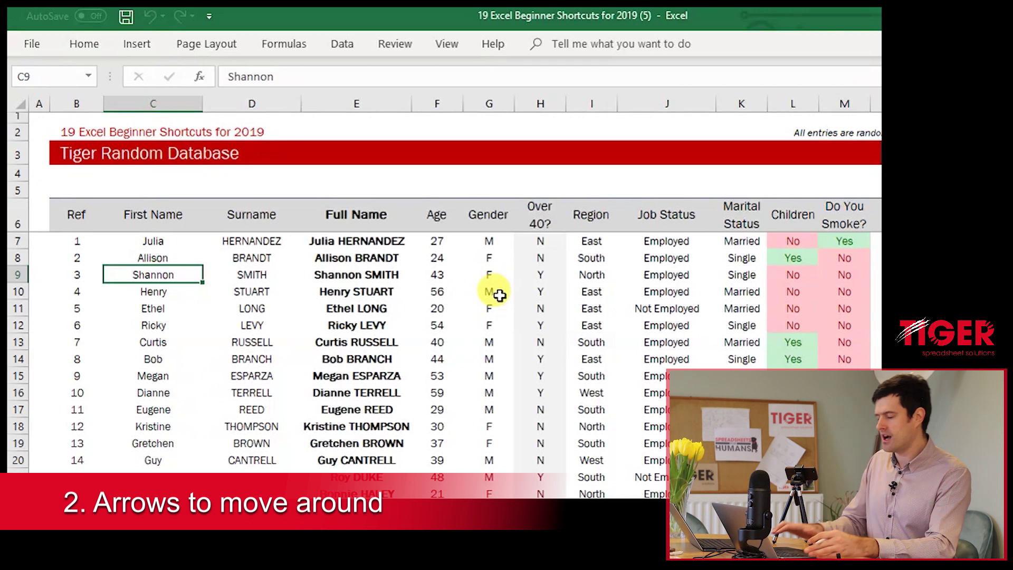
{"action": "key", "text": "Right"}
{"action": "key", "text": "Right"}
{"action": "key", "text": "Right"}
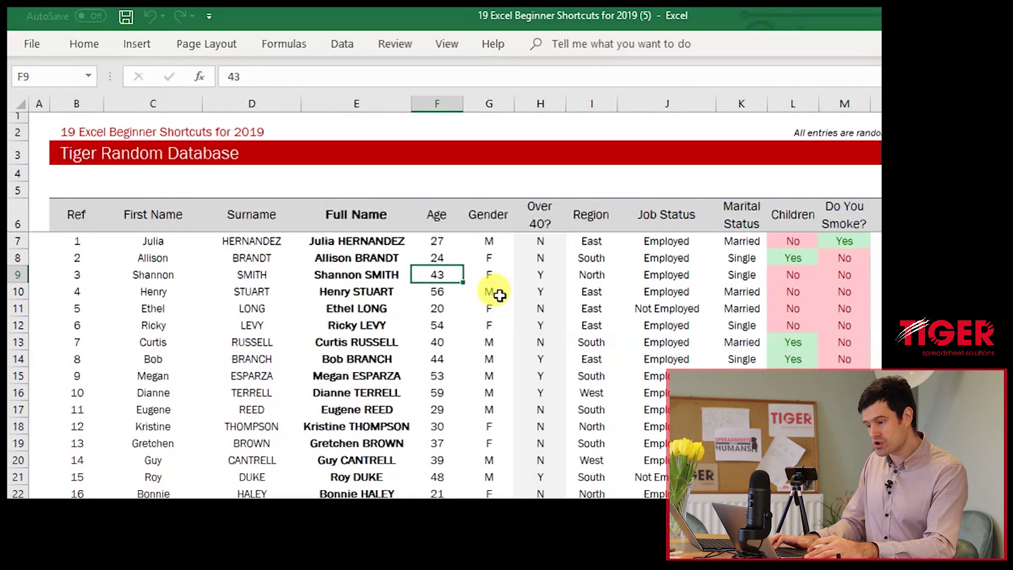
{"action": "key", "text": "Left"}
{"action": "key", "text": "Left"}
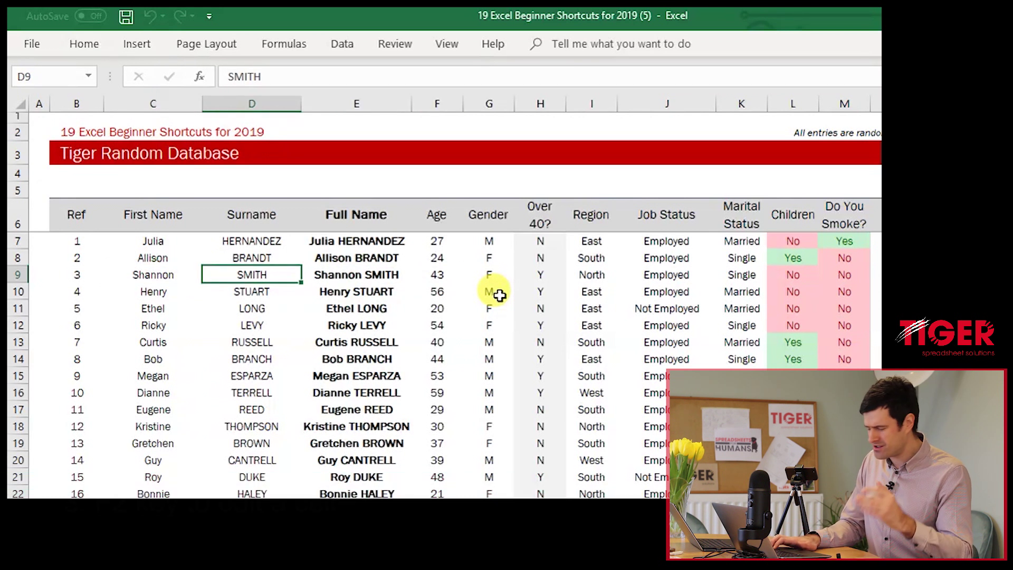
Step: Inspect Full Name cells E13 and E30 and Job Status cell J29 without changing them
{"action": "left_click", "coordinate": [381, 347]}
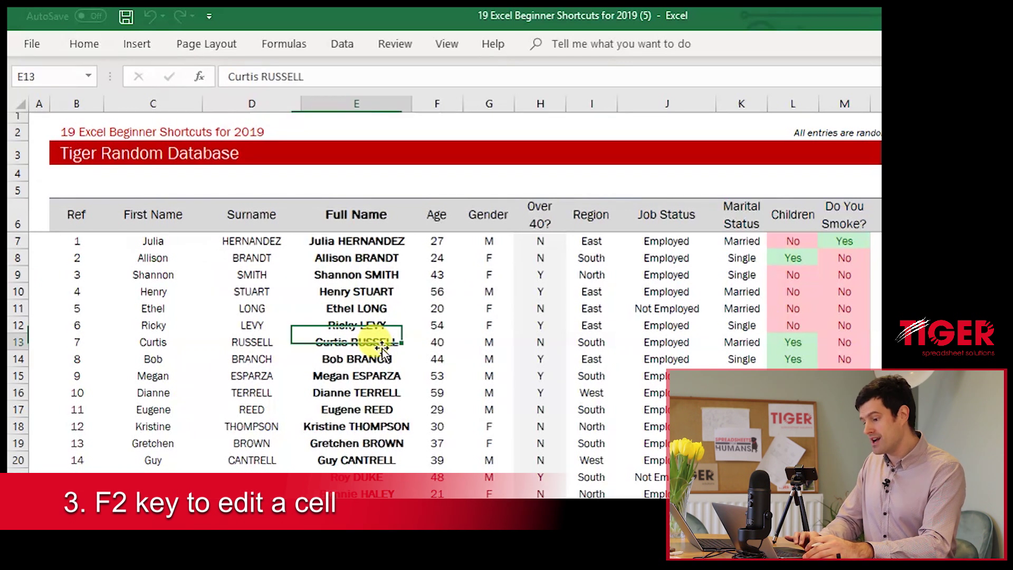
{"action": "scroll", "coordinate": [381, 346], "scroll_direction": "down", "scroll_amount": 6}
{"action": "left_click", "coordinate": [382, 343]}
{"action": "left_click", "coordinate": [383, 322]}
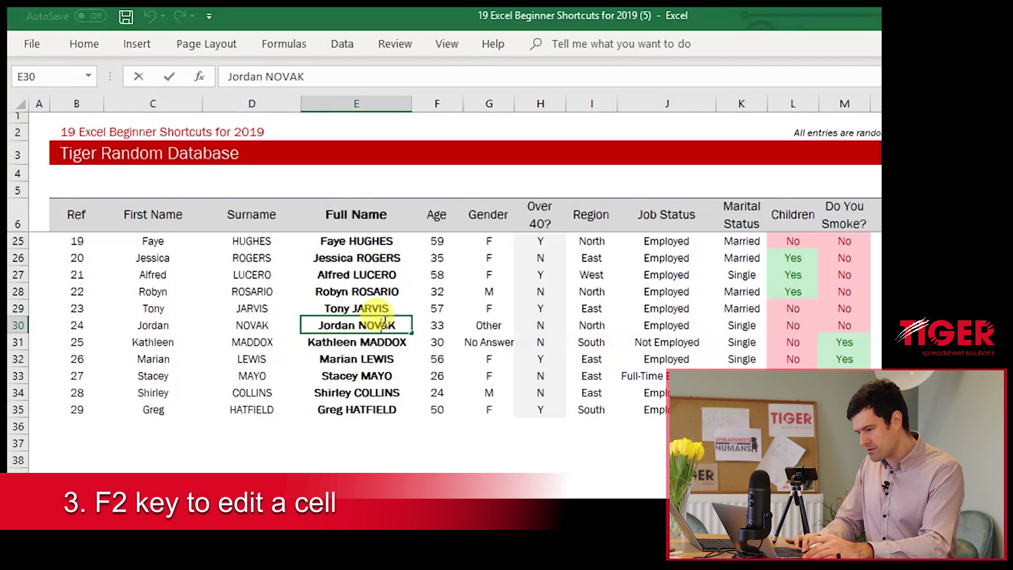
{"action": "key", "text": "F2"}
{"action": "left_click", "coordinate": [650, 313]}
{"action": "key", "text": "ctrl+Up"}
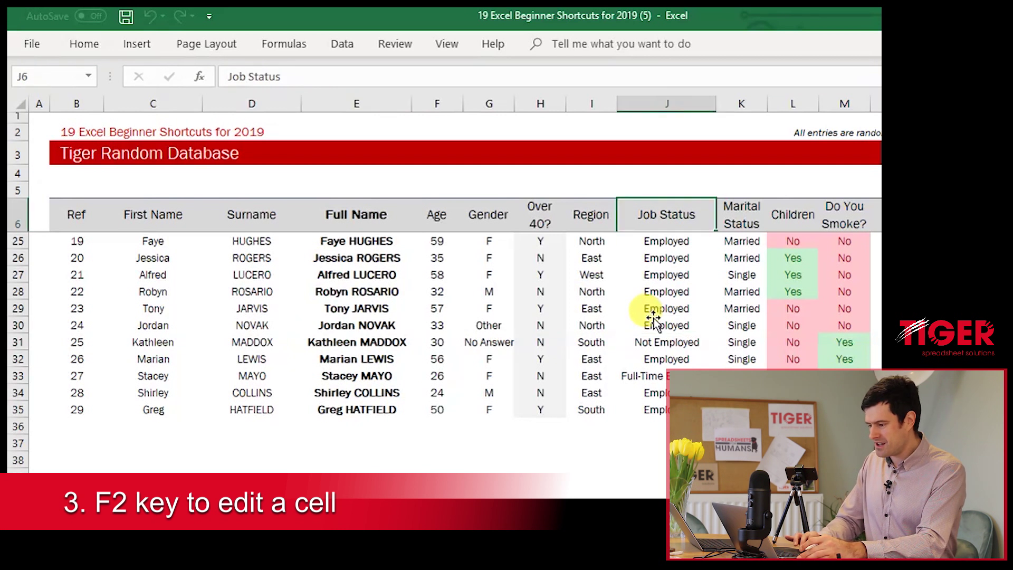
{"action": "left_click", "coordinate": [670, 308]}
{"action": "key", "text": "Escape"}
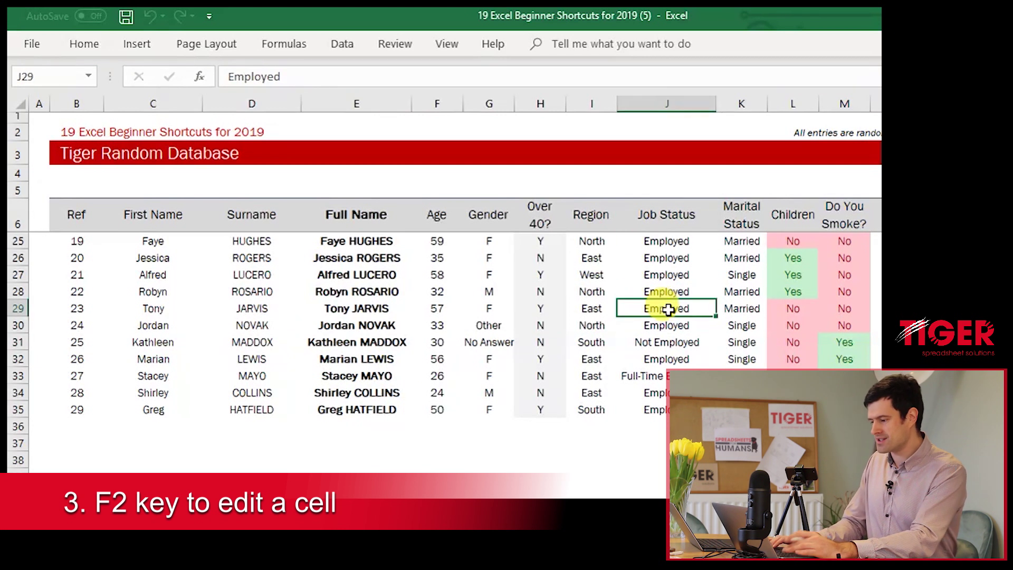
Step: Review the Over 40? formula in cell H7 without changing it
{"action": "key", "text": "Up"}
{"action": "key", "text": "Up"}
{"action": "key", "text": "Up"}
{"action": "key", "text": "Up"}
{"action": "key", "text": "Up"}
{"action": "key", "text": "Up"}
{"action": "key", "text": "Up"}
{"action": "key", "text": "Up"}
{"action": "key", "text": "Up"}
{"action": "key", "text": "Up"}
{"action": "key", "text": "Up"}
{"action": "key", "text": "Up"}
{"action": "key", "text": "Up"}
{"action": "key", "text": "Up"}
{"action": "key", "text": "Up"}
{"action": "key", "text": "Up"}
{"action": "key", "text": "Up"}
{"action": "key", "text": "Up"}
{"action": "key", "text": "Up"}
{"action": "key", "text": "Up"}
{"action": "key", "text": "Up"}
{"action": "key", "text": "Up"}
{"action": "key", "text": "Left"}
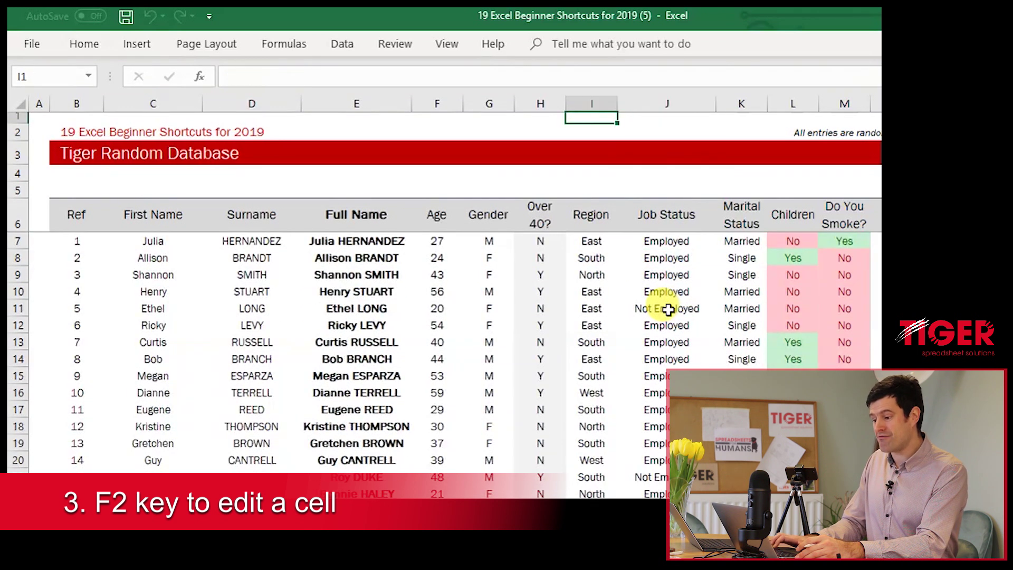
{"action": "key", "text": "Left"}
{"action": "key", "text": "Left"}
{"action": "key", "text": "Up"}
{"action": "key", "text": "Up"}
{"action": "key", "text": "Up"}
{"action": "key", "text": "Up"}
{"action": "key", "text": "Down"}
{"action": "key", "text": "Down"}
{"action": "key", "text": "Down"}
{"action": "key", "text": "Down"}
{"action": "key", "text": "Left"}
{"action": "key", "text": "Left"}
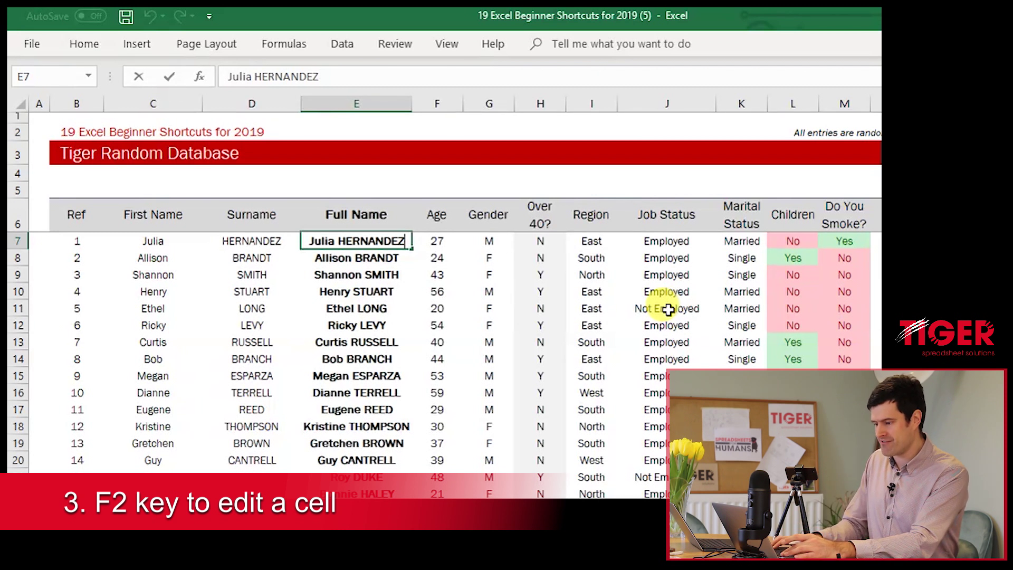
{"action": "key", "text": "Escape"}
{"action": "key", "text": "Right"}
{"action": "key", "text": "Right"}
{"action": "key", "text": "Right"}
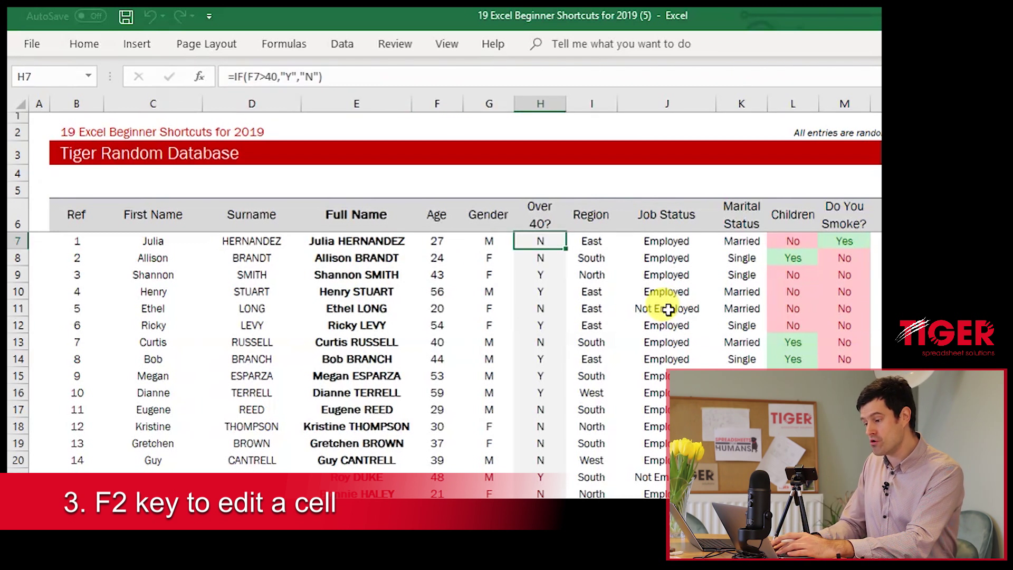
{"action": "key", "text": "F2"}
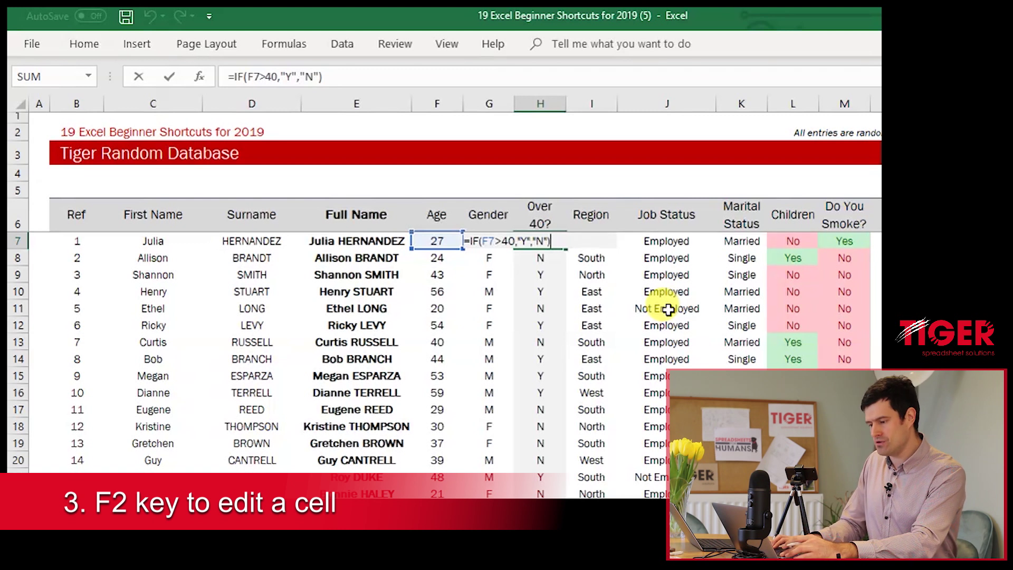
{"action": "key", "text": "Escape"}
{"action": "key", "text": "Left"}
{"action": "key", "text": "Left"}
{"action": "key", "text": "Left"}
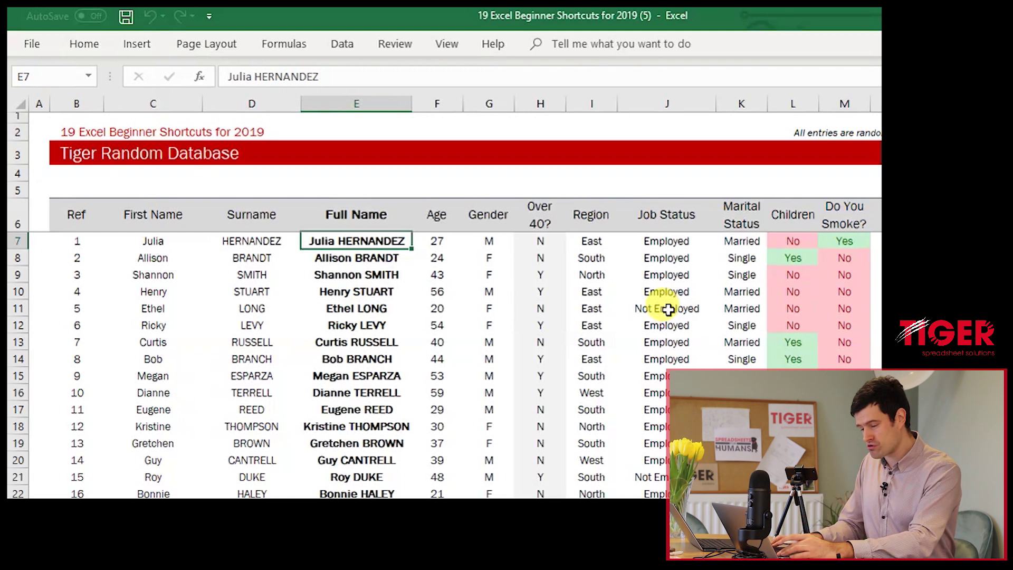
Step: Trial-edit the full name in E7 with 'sesses', then undo the change
{"action": "key", "text": "F2"}
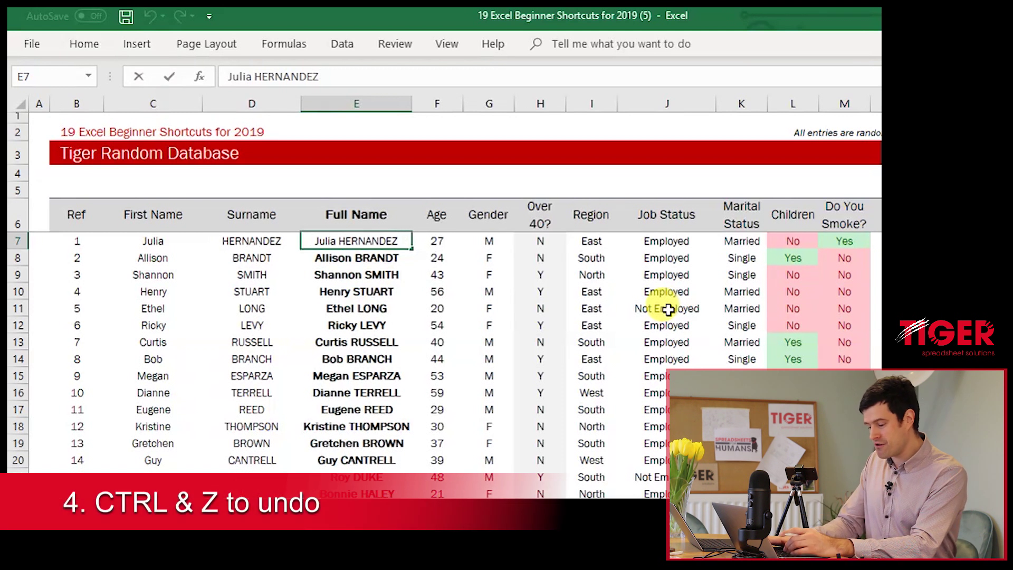
{"action": "key", "text": "BackSpace"}
{"action": "type", "text": "sesses"}
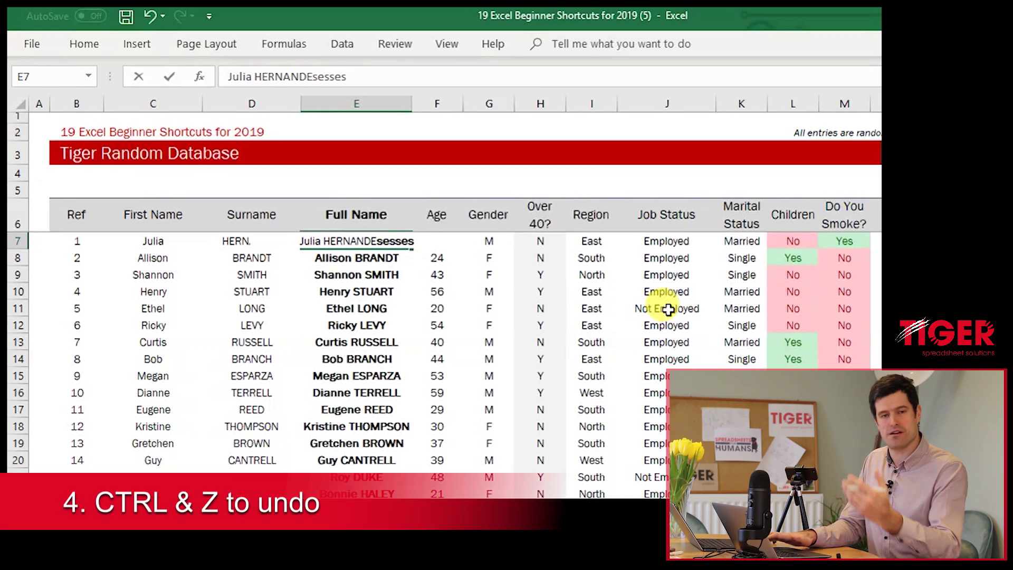
{"action": "key", "text": "Return"}
{"action": "key", "text": "Up"}
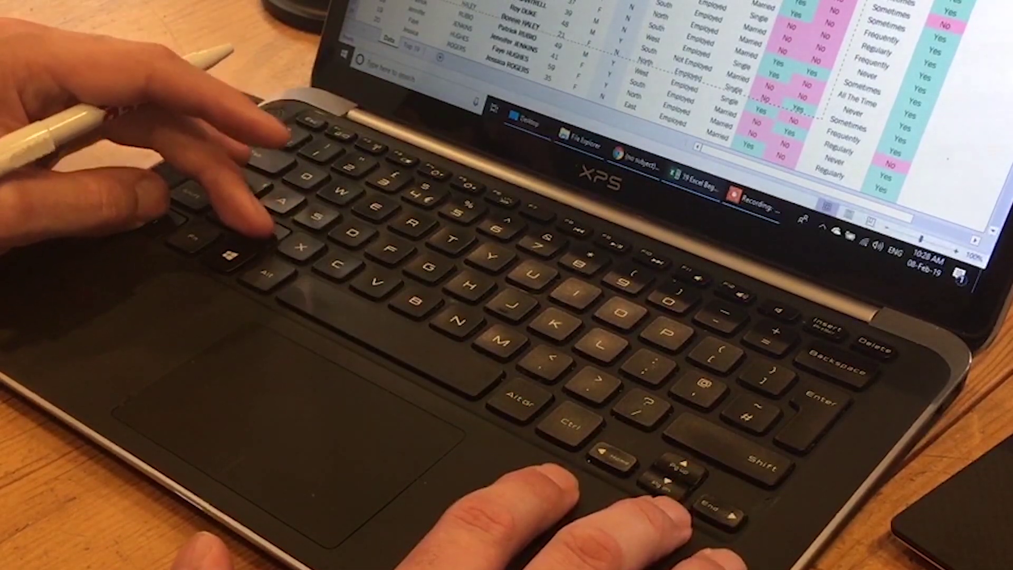
{"action": "key", "text": "ctrl+z"}
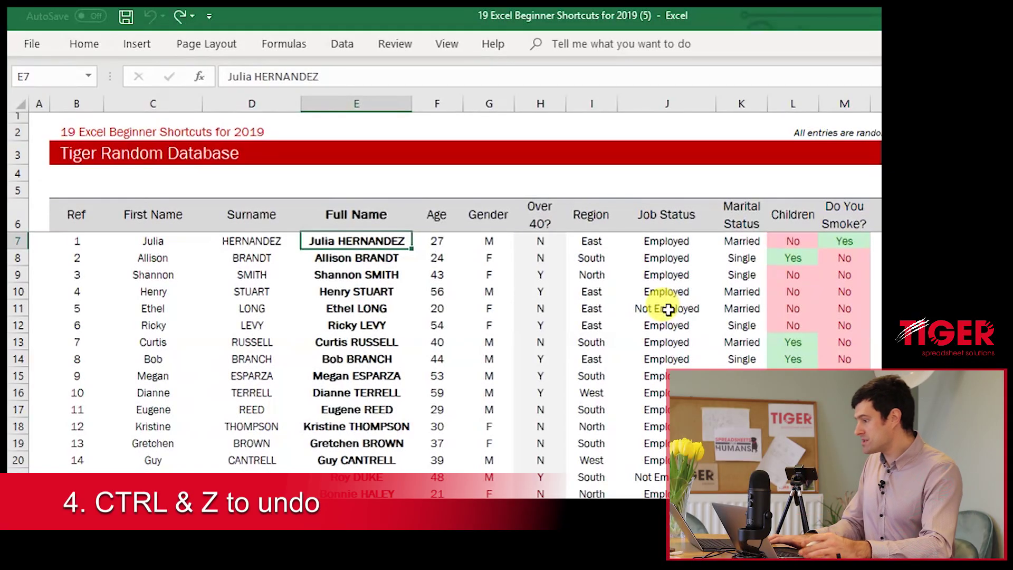
{"action": "key", "text": "Down"}
{"action": "key", "text": "Down"}
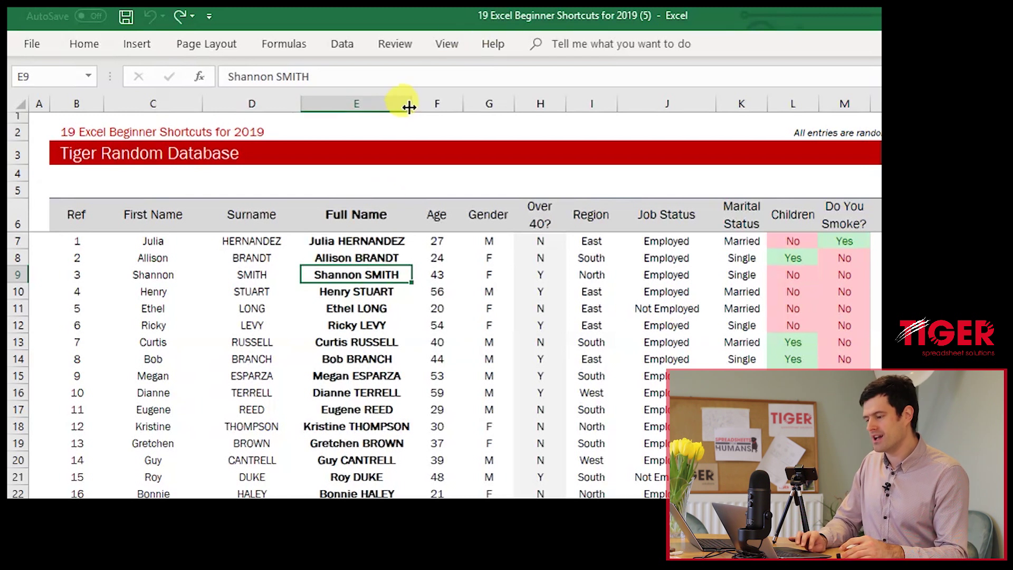
Step: Set the Full Name column width to 10 and row 9's height to 20
{"action": "left_click_drag", "start_coordinate": [409, 107], "coordinate": [571, 190]}
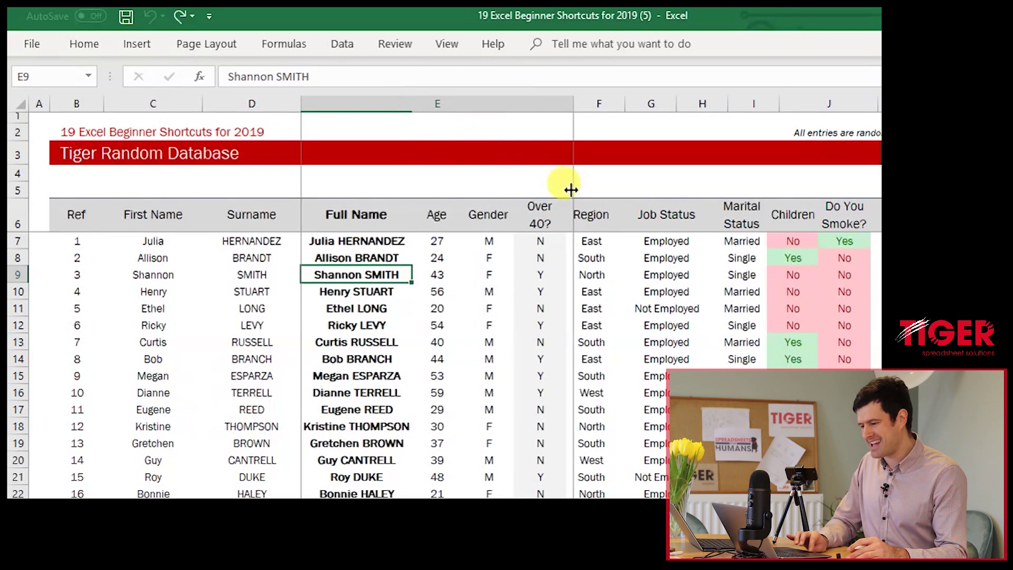
{"action": "key", "text": "ctrl+z"}
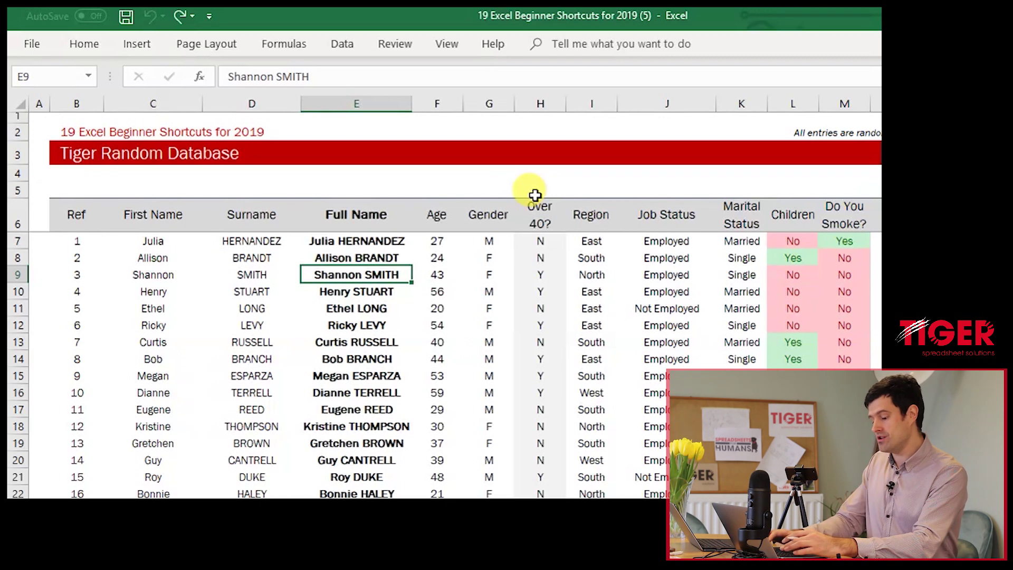
{"action": "key", "text": "alt"}
{"action": "key", "text": "h"}
{"action": "key", "text": "o"}
{"action": "key", "text": "w"}
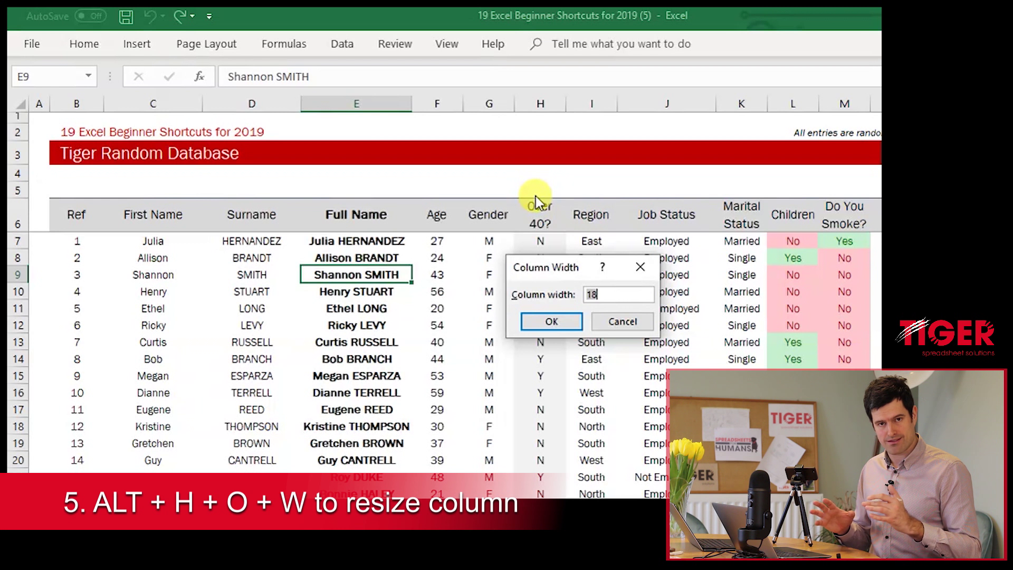
{"action": "type", "text": "10"}
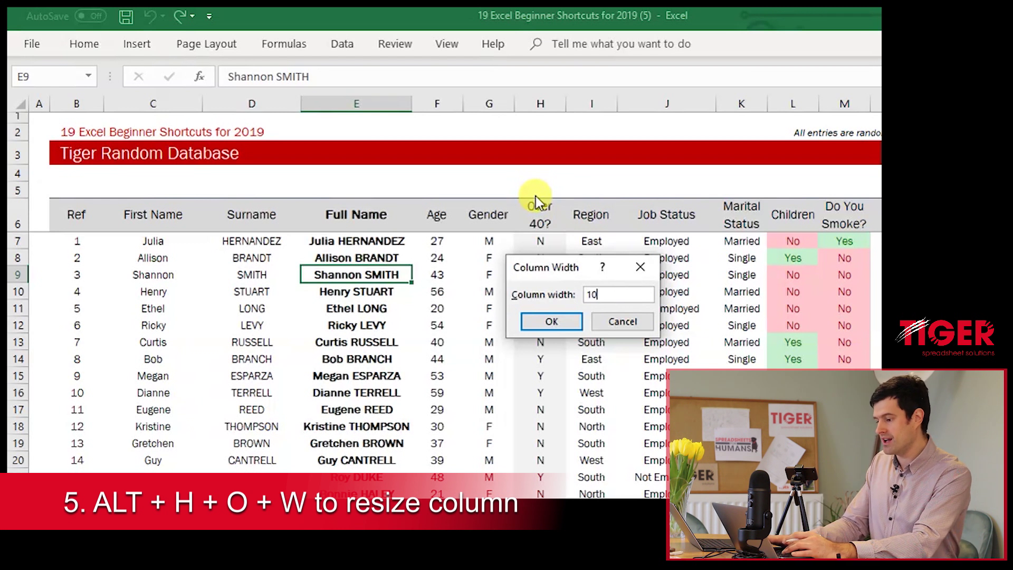
{"action": "key", "text": "Return"}
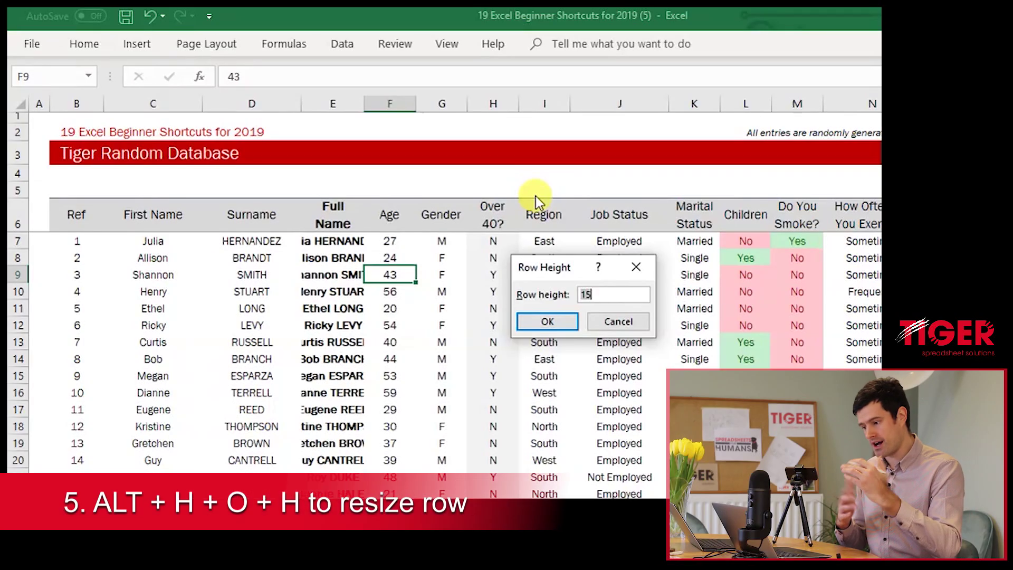
{"action": "type", "text": "20"}
{"action": "key", "text": "Return"}
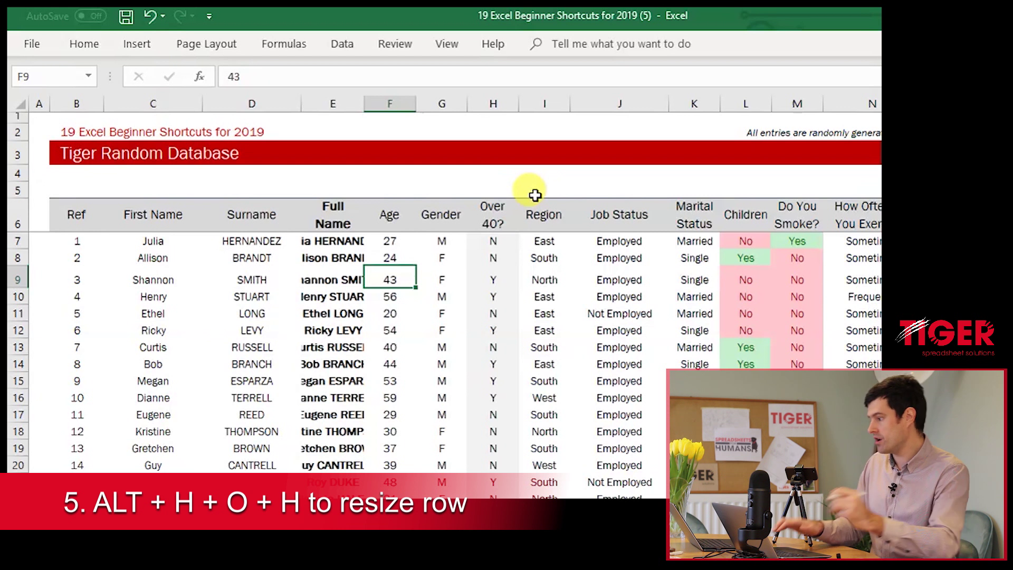
Step: Undo the taller row 9 and set the Full Name column width to 15
{"action": "key", "text": "Down"}
{"action": "key", "text": "Down"}
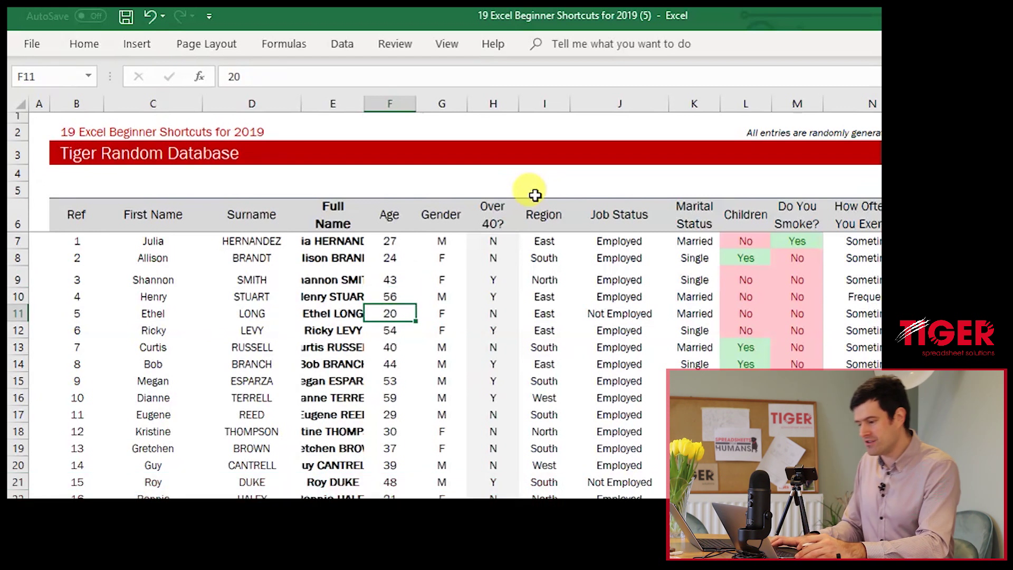
{"action": "key", "text": "Up"}
{"action": "key", "text": "Up"}
{"action": "key", "text": "ctrl+z"}
{"action": "key", "text": "Left"}
{"action": "key", "text": "Left"}
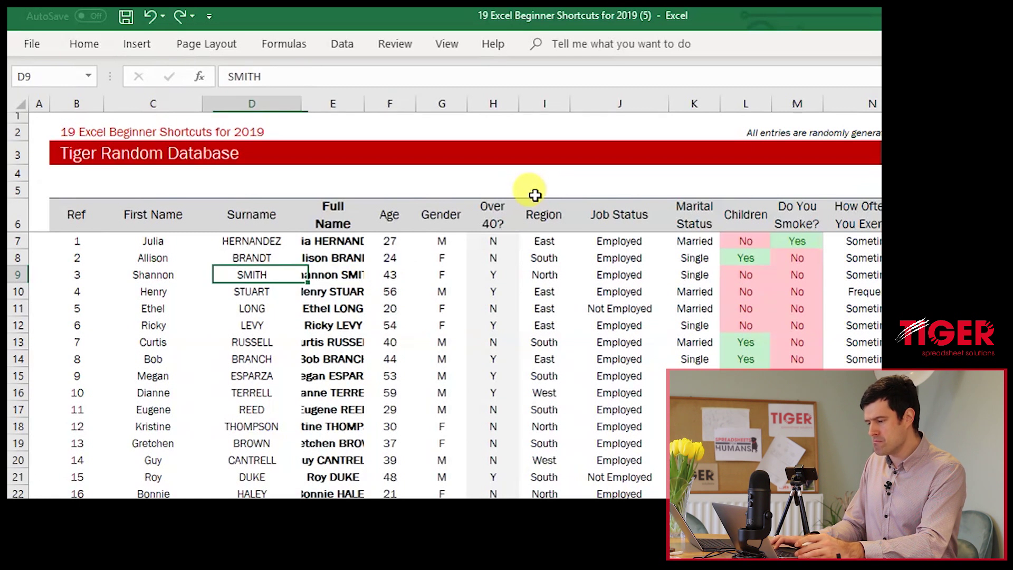
{"action": "key", "text": "Right"}
{"action": "key", "text": "alt+h"}
{"action": "key", "text": "o"}
{"action": "key", "text": "w"}
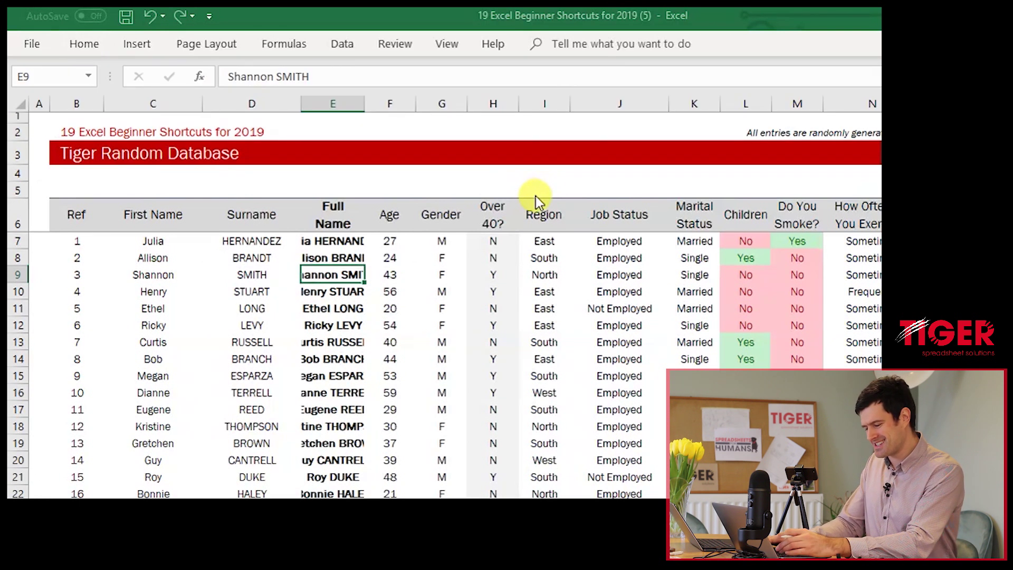
{"action": "type", "text": "15"}
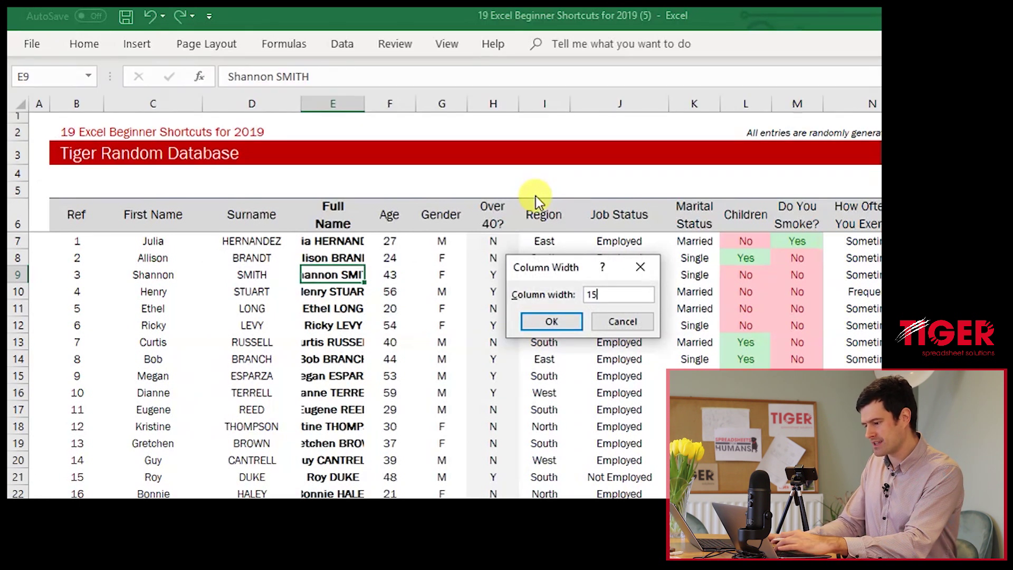
{"action": "key", "text": "Return"}
Step: Apply All Borders to Ref cell B9
{"action": "key", "text": "Left"}
{"action": "key", "text": "Left"}
{"action": "key", "text": "Left"}
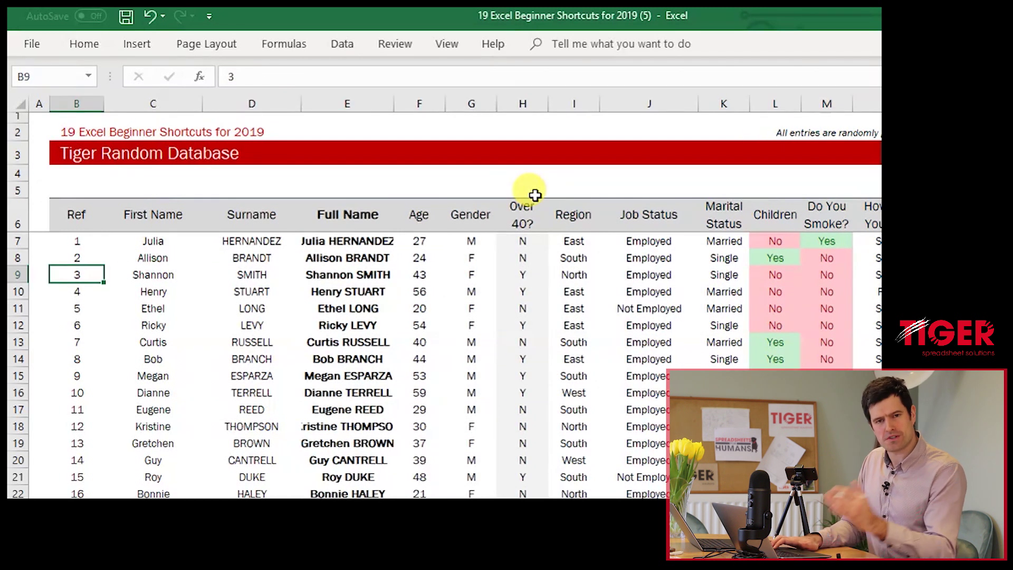
{"action": "key", "text": "Right"}
{"action": "key", "text": "Right"}
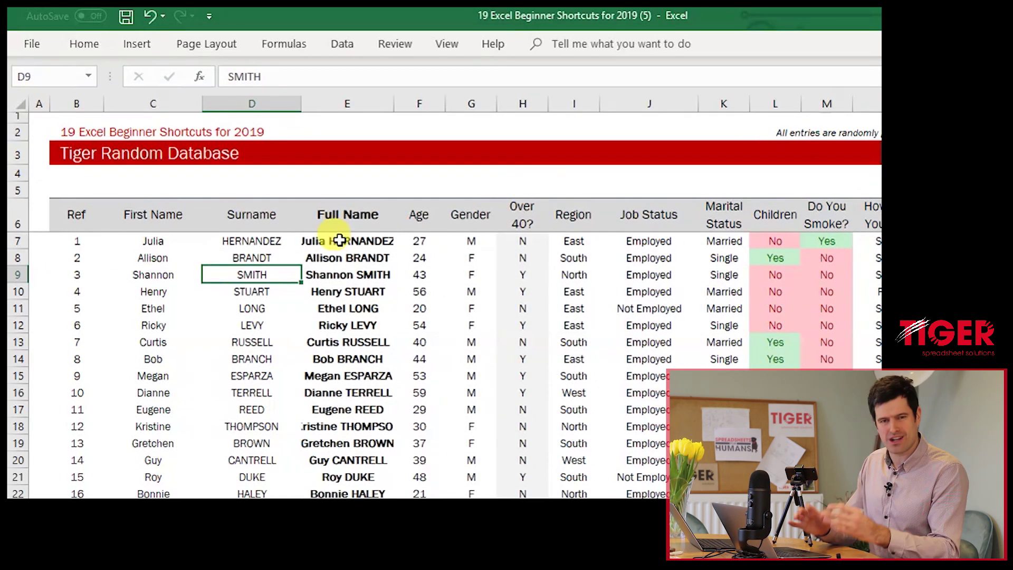
{"action": "key", "text": "Left"}
{"action": "key", "text": "Left"}
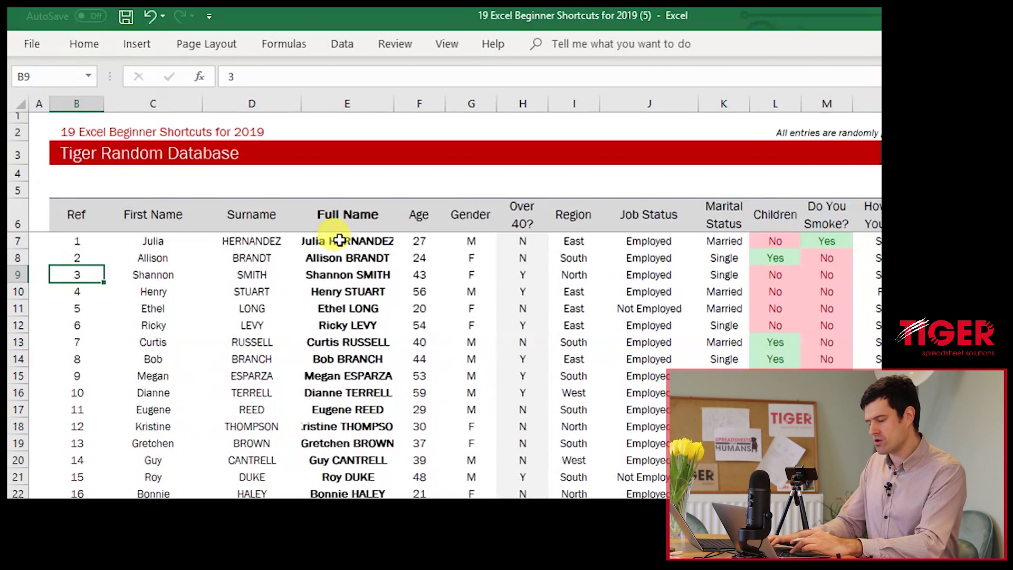
{"action": "key", "text": "alt"}
{"action": "key", "text": "h"}
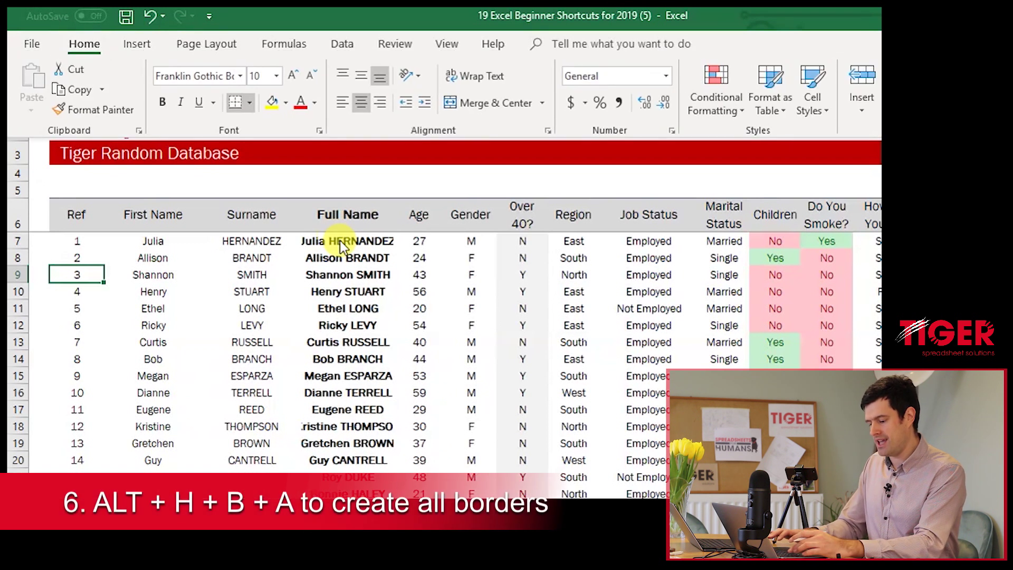
{"action": "key", "text": "b"}
{"action": "key", "text": "a"}
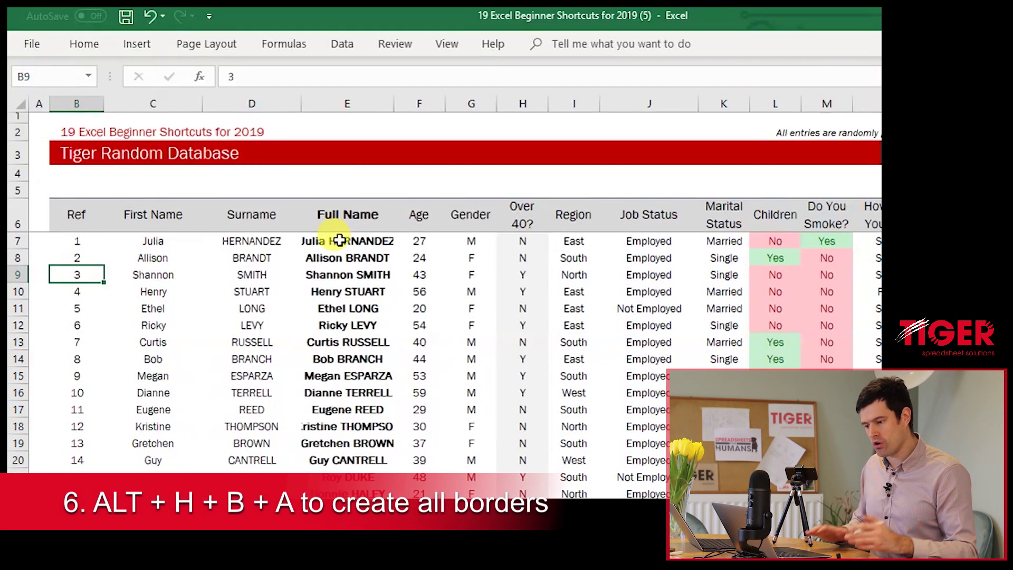
Step: Apply All Borders to the Ref cells from B10 down through B16
{"action": "key", "text": "Down"}
{"action": "key", "text": "Down"}
{"action": "key", "text": "Up"}
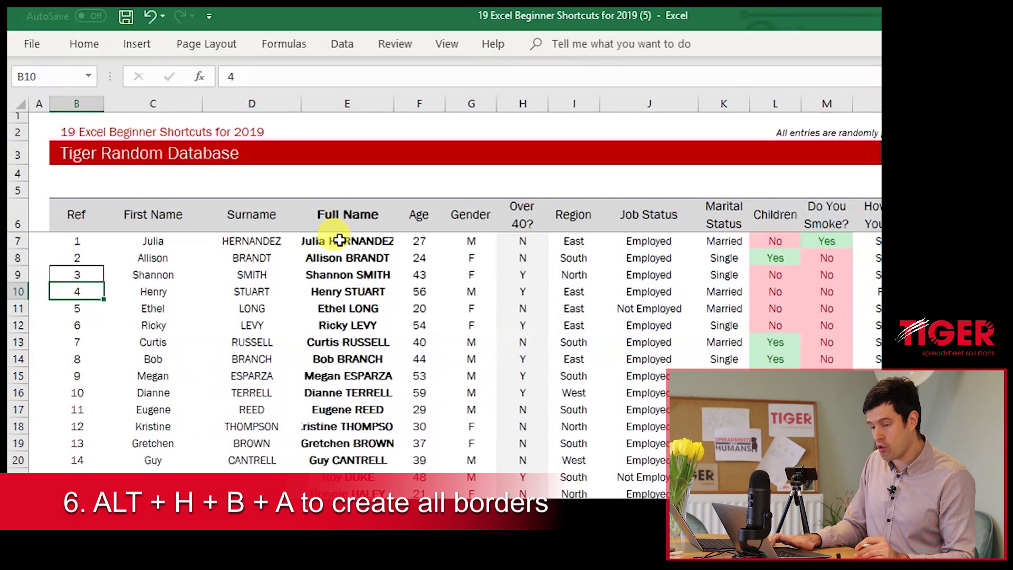
{"action": "key", "text": "shift+Down"}
{"action": "key", "text": "shift+Down"}
{"action": "key", "text": "shift+Down"}
{"action": "key", "text": "shift+Down"}
{"action": "key", "text": "shift+Down"}
{"action": "key", "text": "shift+Down"}
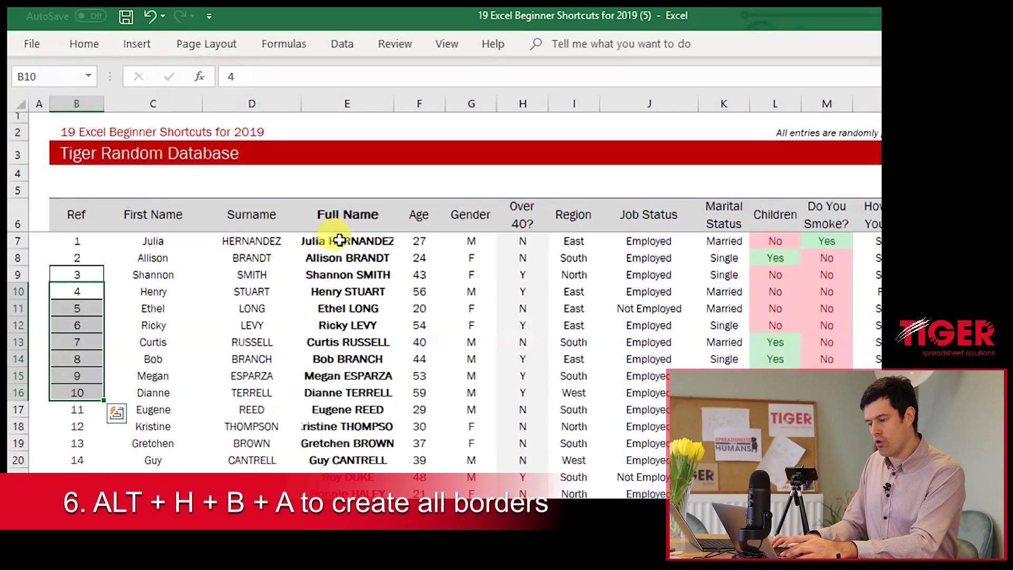
{"action": "key", "text": "alt+h"}
{"action": "key", "text": "b"}
{"action": "key", "text": "a"}
{"action": "key", "text": "Right"}
{"action": "key", "text": "Right"}
{"action": "key", "text": "Right"}
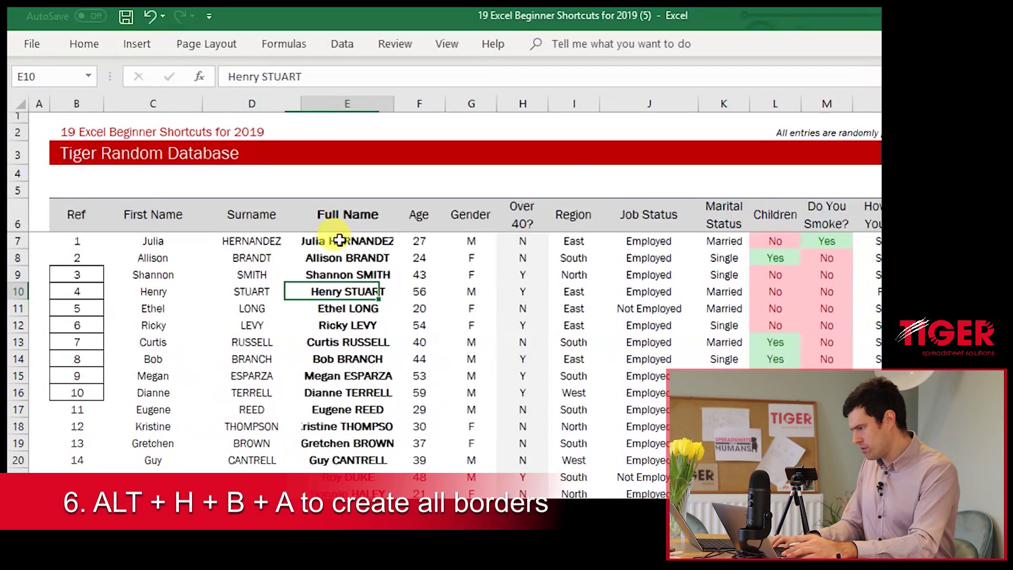
{"action": "key", "text": "Down"}
{"action": "key", "text": "Down"}
{"action": "key", "text": "Left"}
{"action": "key", "text": "Left"}
{"action": "key", "text": "Left"}
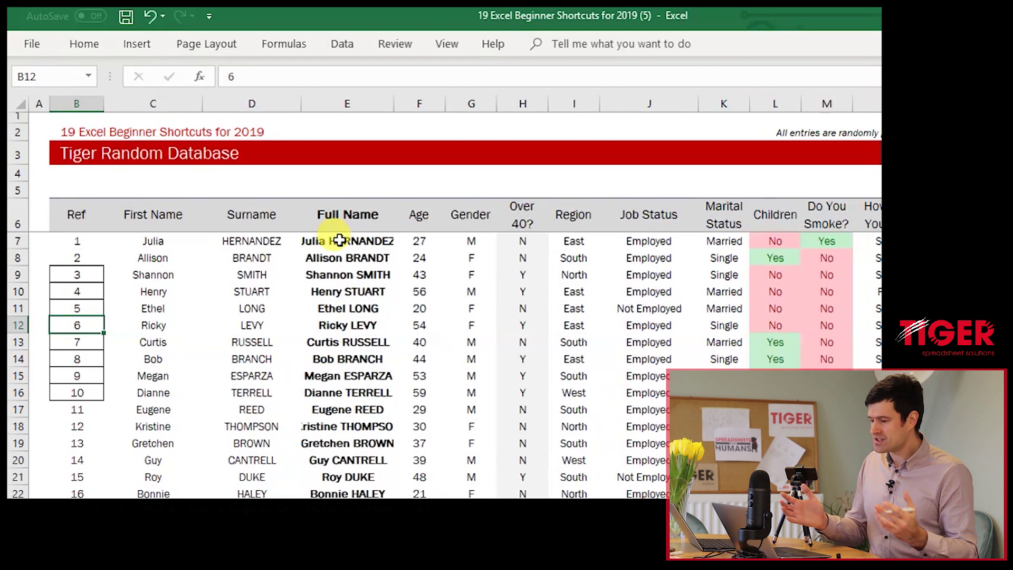
{"action": "key", "text": "Right"}
{"action": "key", "text": "Right"}
{"action": "key", "text": "Right"}
{"action": "key", "text": "Up"}
{"action": "key", "text": "Up"}
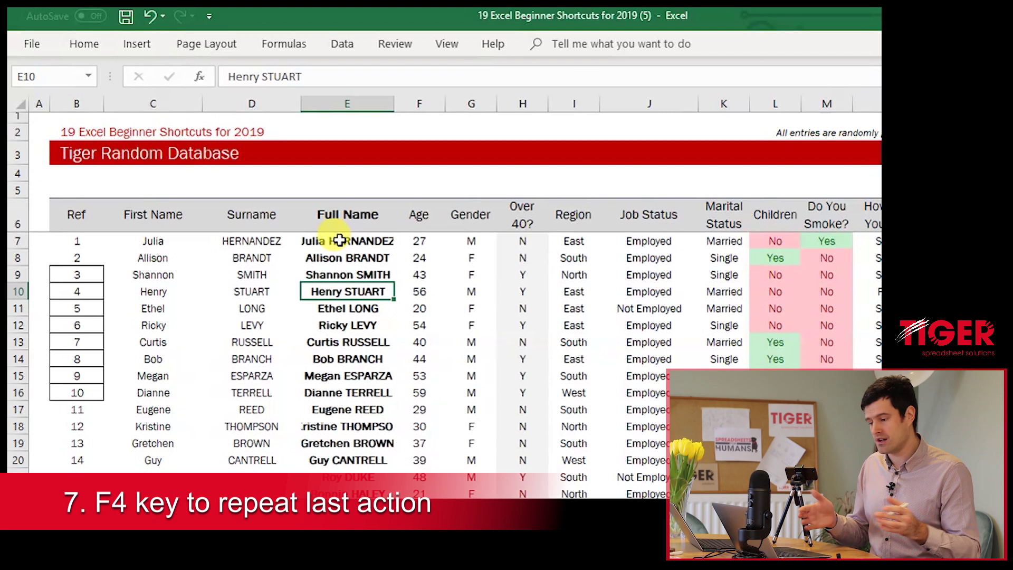
{"action": "key", "text": "alt+h"}
{"action": "key", "text": "o"}
{"action": "key", "text": "w"}
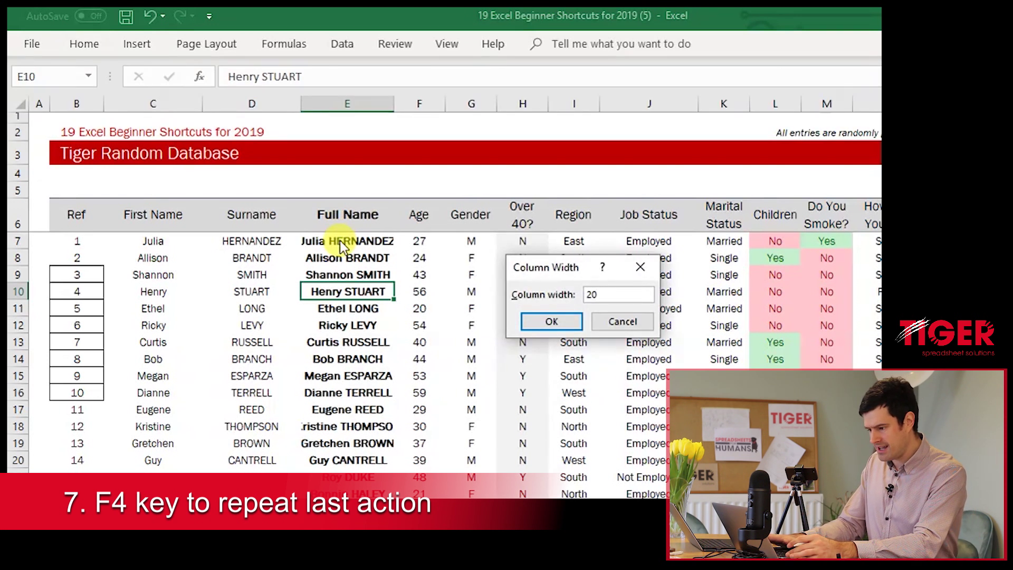
{"action": "key", "text": "Return"}
{"action": "key", "text": "Up"}
{"action": "key", "text": "Down"}
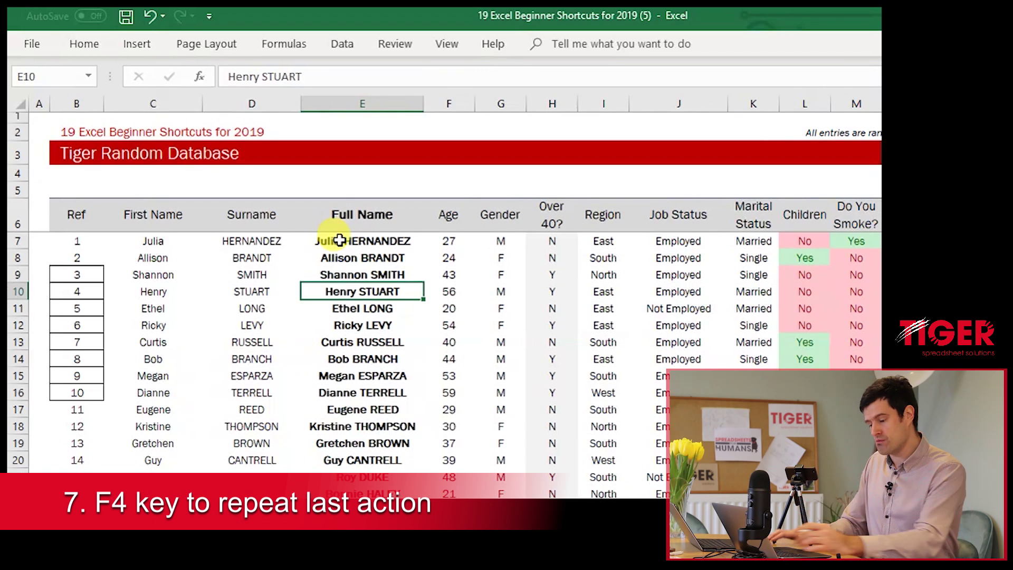
{"action": "key", "text": "Right"}
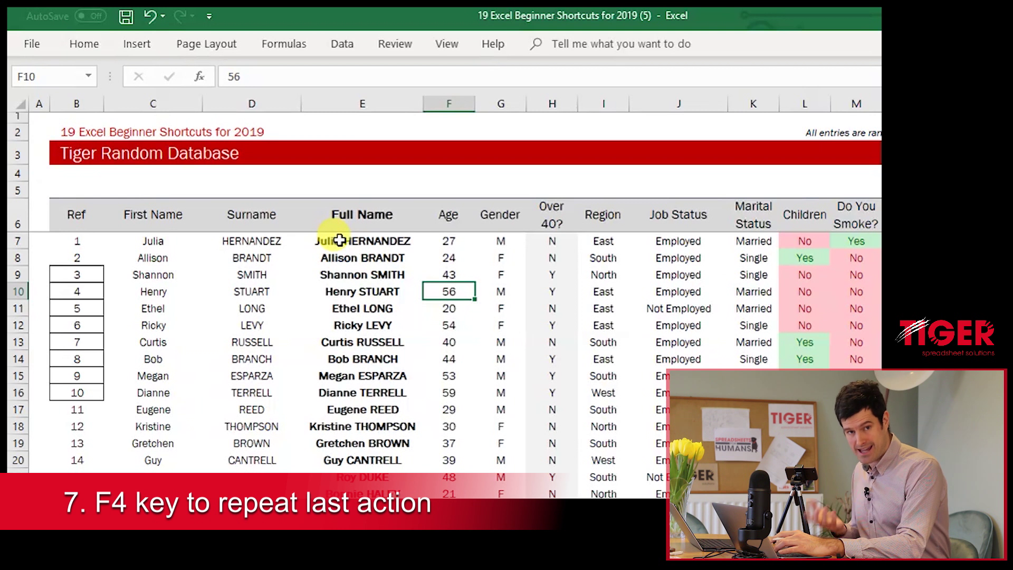
{"action": "key", "text": "F4"}
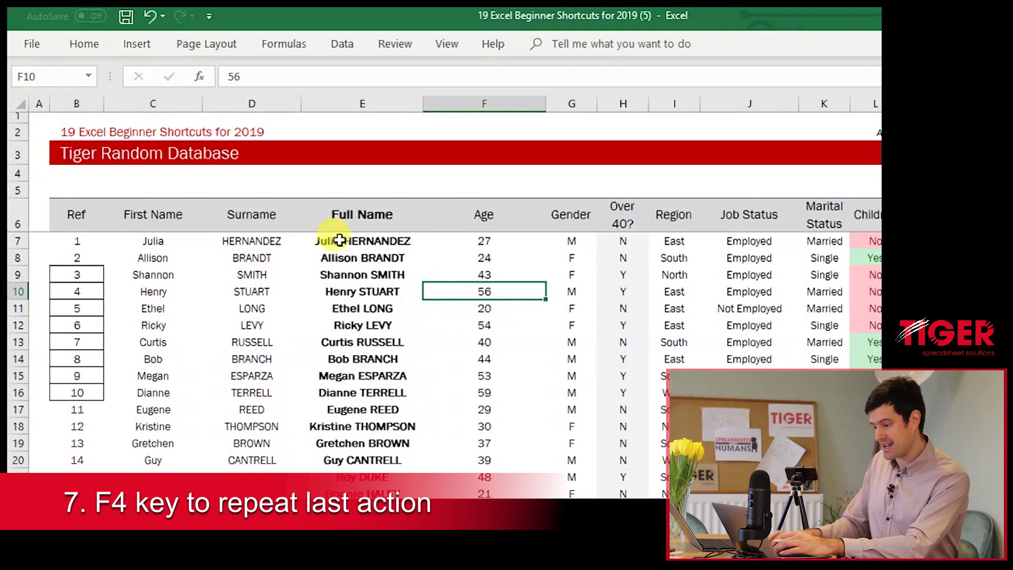
{"action": "key", "text": "Right"}
{"action": "key", "text": "Right"}
{"action": "key", "text": "Right"}
{"action": "key", "text": "F4"}
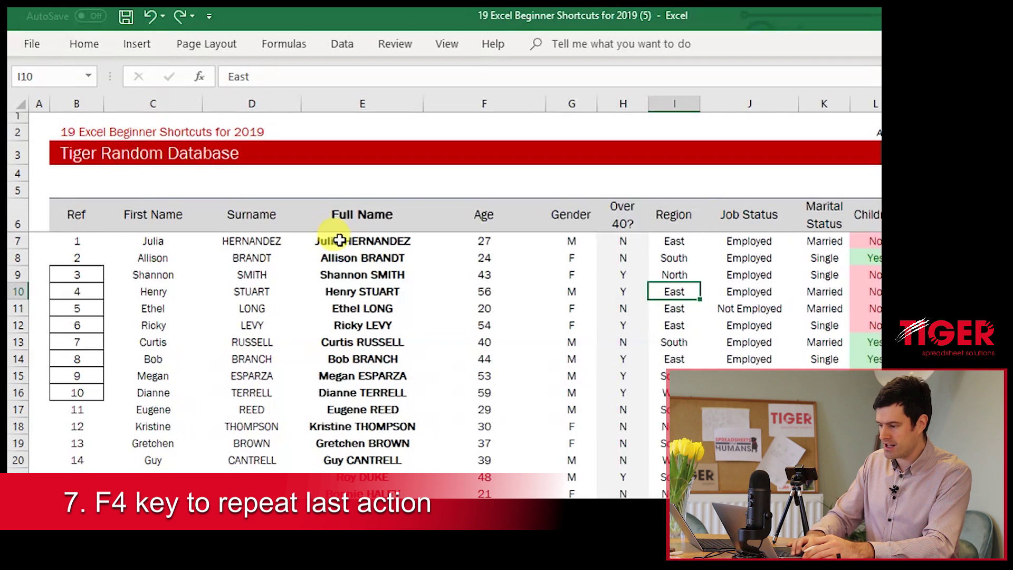
{"action": "key", "text": "Left"}
{"action": "key", "text": "Left"}
{"action": "key", "text": "Left"}
{"action": "key", "text": "F4"}
{"action": "key", "text": "Left"}
{"action": "key", "text": "F4"}
{"action": "key", "text": "Up"}
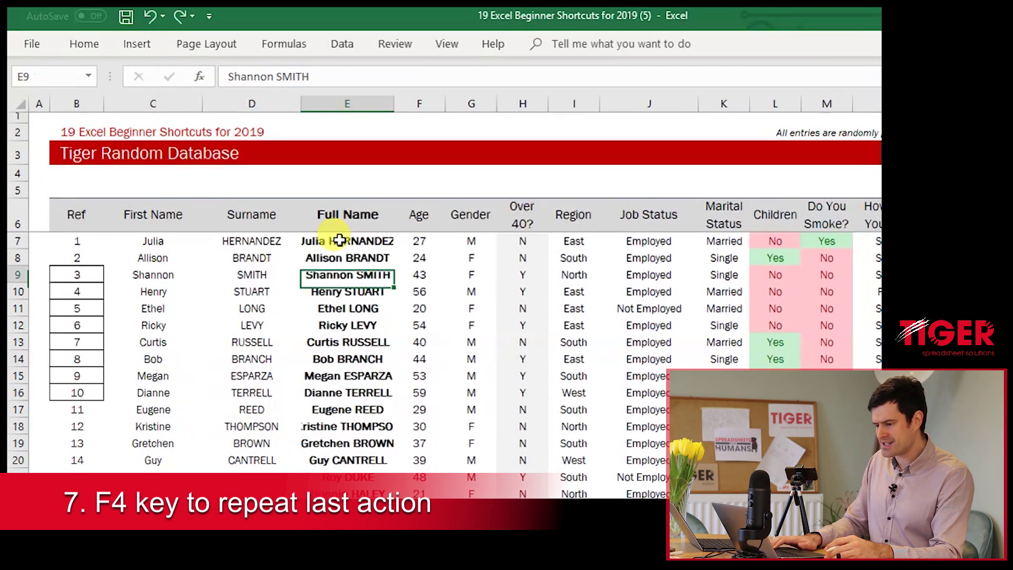
{"action": "key", "text": "Up"}
{"action": "key", "text": "Left"}
{"action": "key", "text": "Left"}
{"action": "key", "text": "Right"}
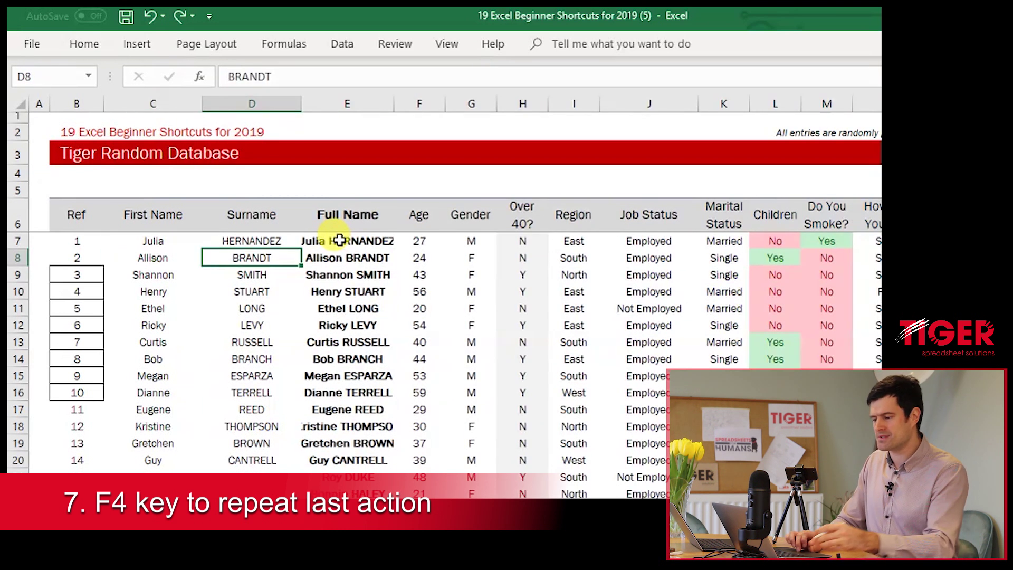
Step: Fill the surname BRANDT cell D8 with yellow
{"action": "left_click", "coordinate": [87, 50]}
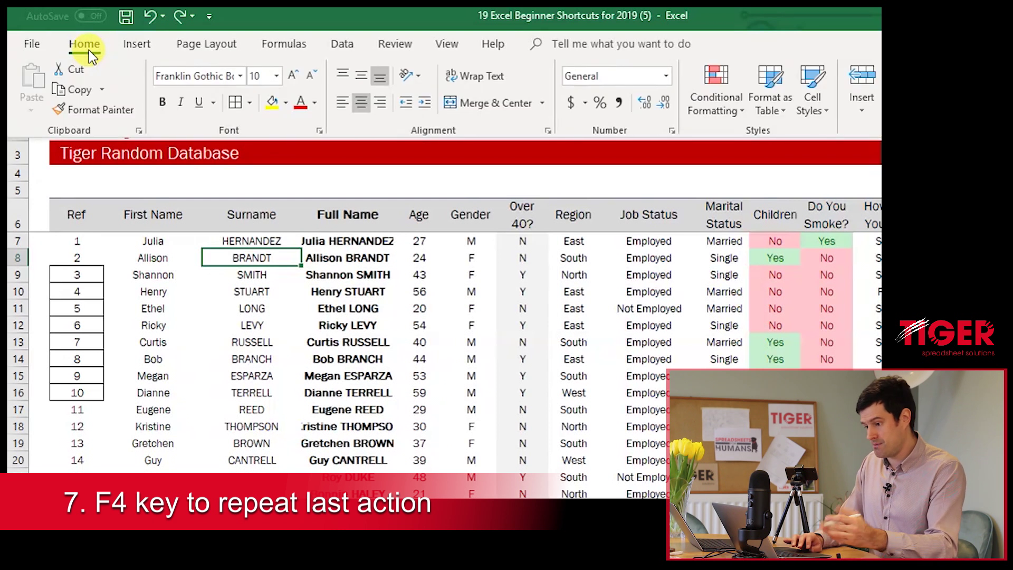
{"action": "left_click", "coordinate": [271, 108]}
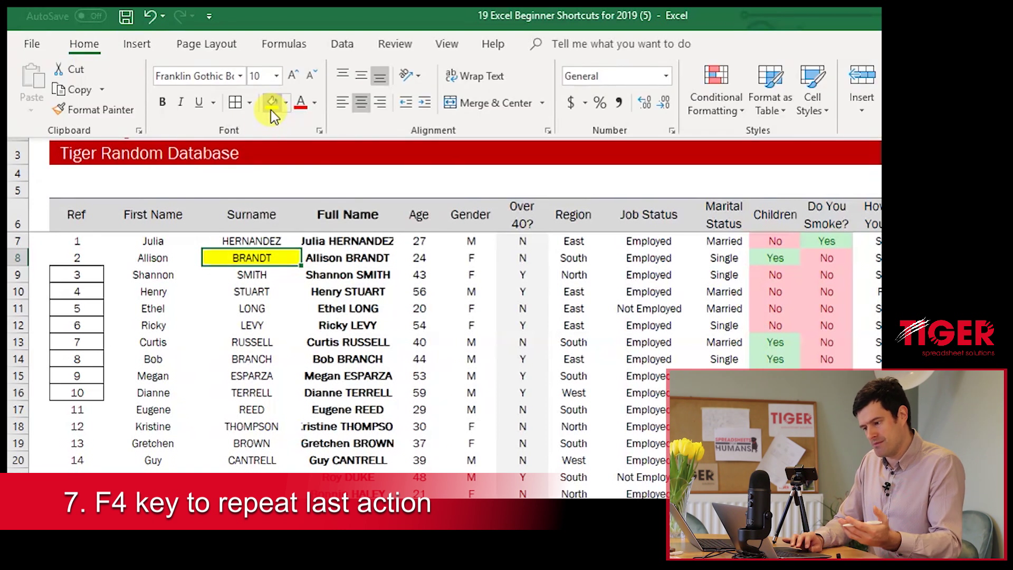
{"action": "left_click", "coordinate": [483, 257]}
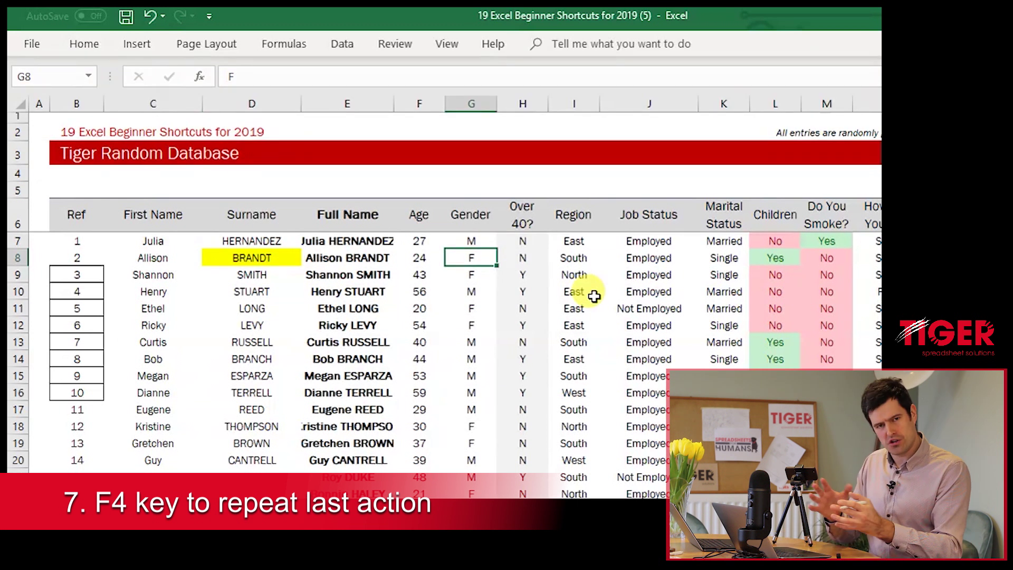
Step: Repeat the yellow fill on G9, E12, J15 and G15, then undo those trial fills
{"action": "key", "text": "Down"}
{"action": "key", "text": "F4"}
{"action": "key", "text": "Down"}
{"action": "key", "text": "Down"}
{"action": "key", "text": "Down"}
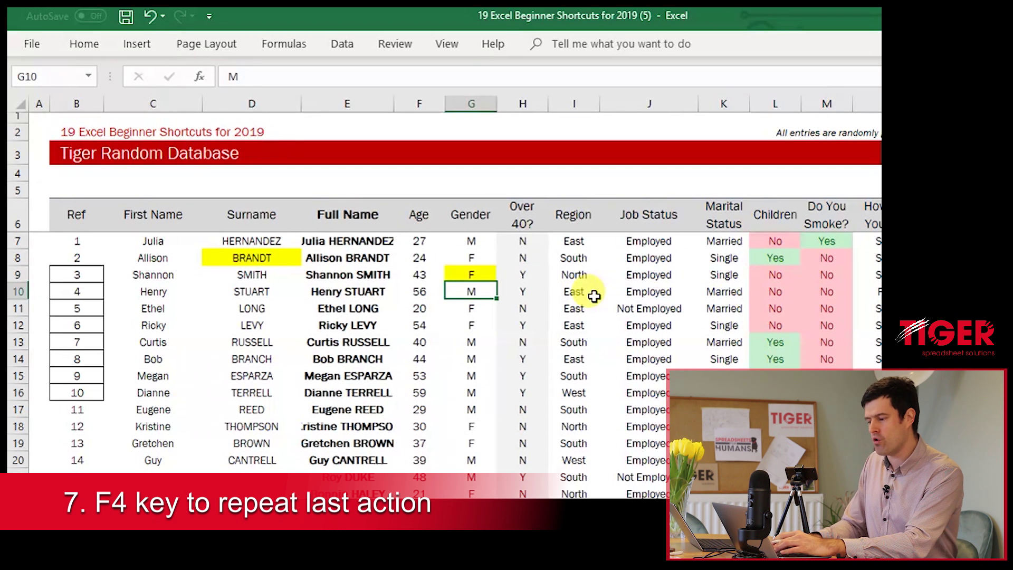
{"action": "key", "text": "Left"}
{"action": "key", "text": "Left"}
{"action": "key", "text": "F4"}
{"action": "key", "text": "Right"}
{"action": "key", "text": "Right"}
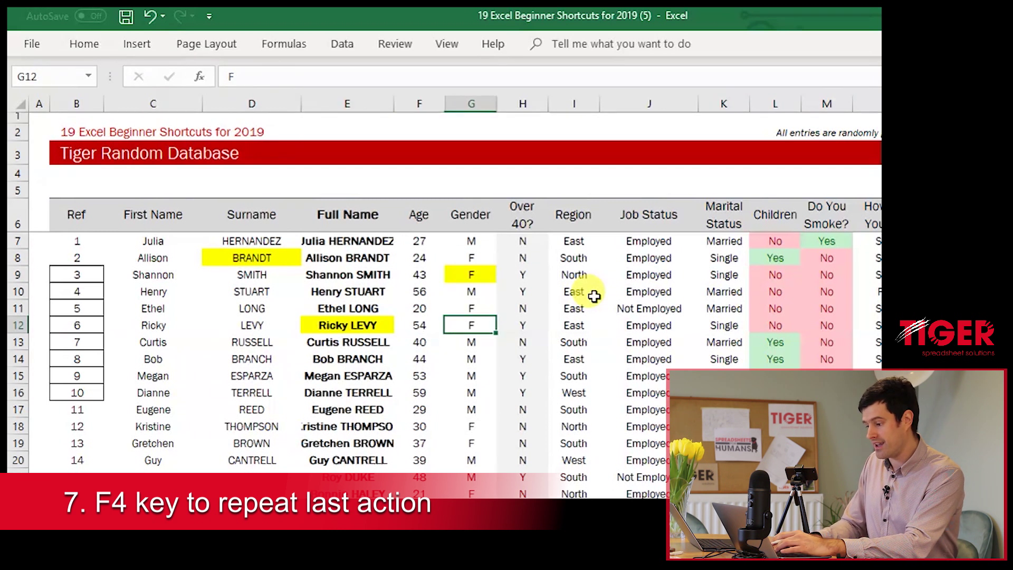
{"action": "key", "text": "Right"}
{"action": "key", "text": "Right"}
{"action": "key", "text": "Right"}
{"action": "key", "text": "Down"}
{"action": "key", "text": "Down"}
{"action": "key", "text": "Down"}
{"action": "key", "text": "F4"}
{"action": "key", "text": "Left"}
{"action": "key", "text": "Left"}
{"action": "key", "text": "Left"}
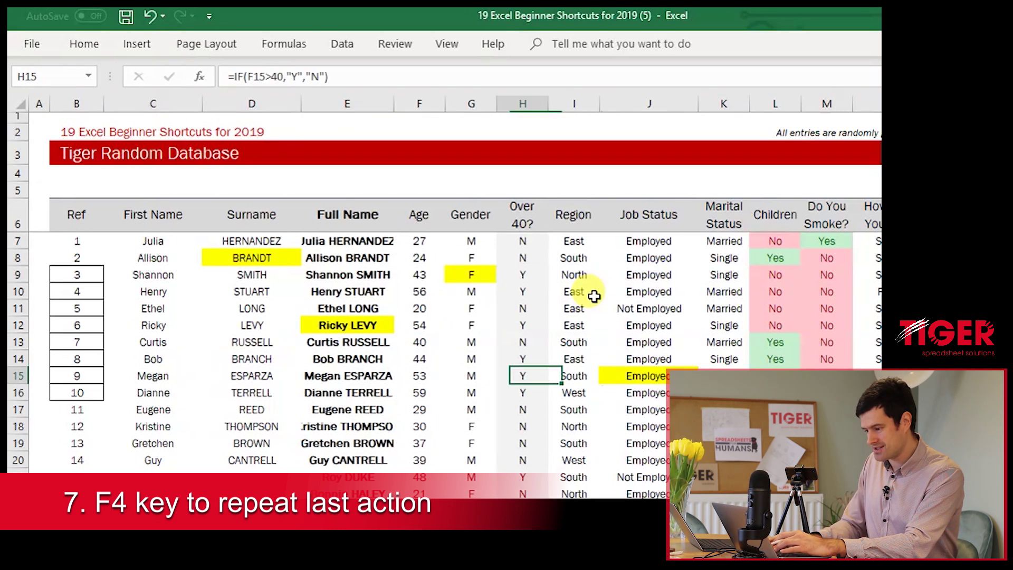
{"action": "key", "text": "F4"}
{"action": "key", "text": "Left"}
{"action": "key", "text": "Left"}
{"action": "key", "text": "Left"}
{"action": "key", "text": "Left"}
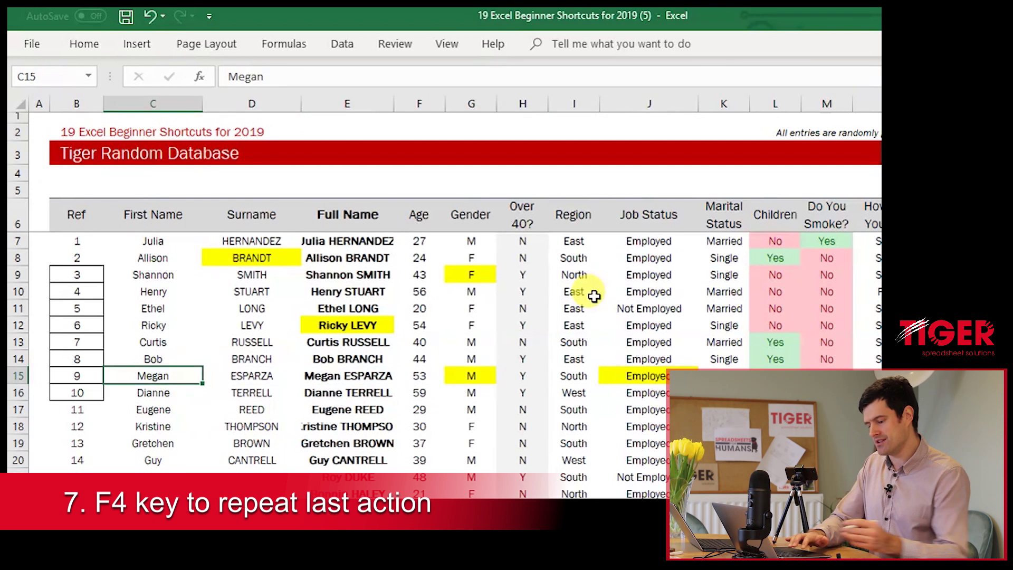
{"action": "key", "text": "ctrl+z"}
{"action": "key", "text": "ctrl+z"}
{"action": "key", "text": "ctrl+z"}
{"action": "key", "text": "ctrl+z"}
{"action": "key", "text": "ctrl+z"}
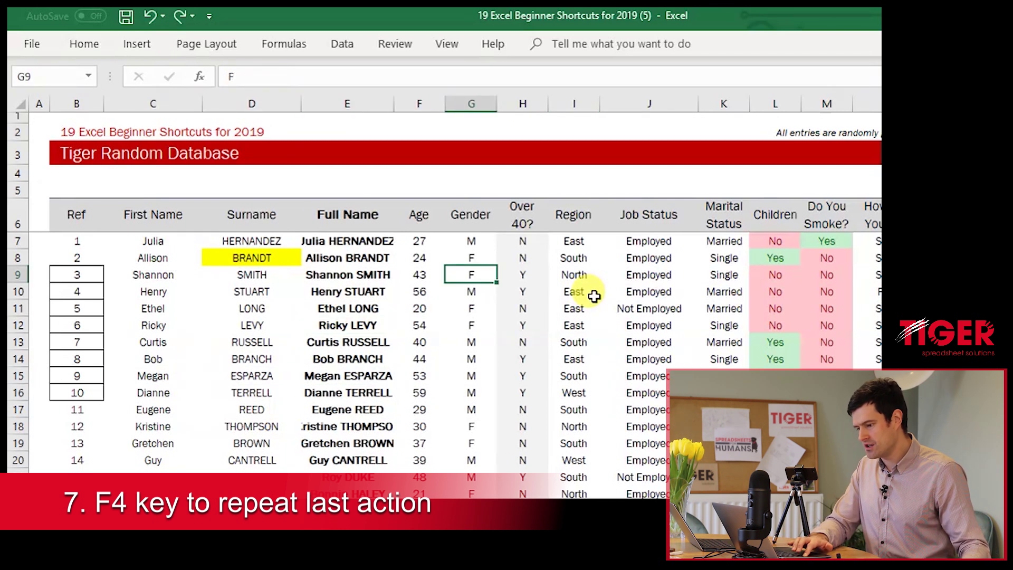
Step: Select Ref cells B9 to B11, then move to the surname SMITH in row 9
{"action": "key", "text": "Left"}
{"action": "key", "text": "Left"}
{"action": "key", "text": "Down"}
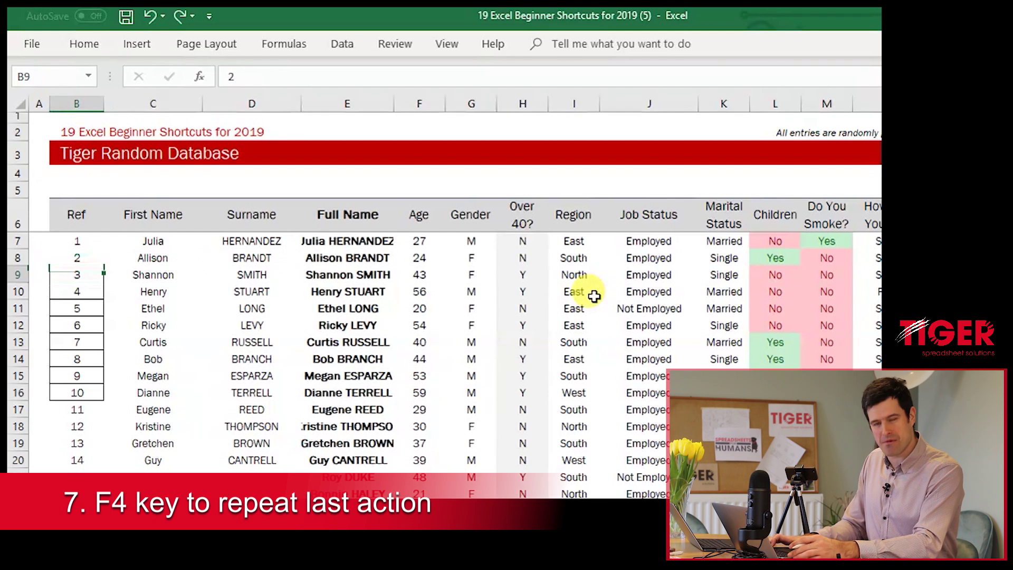
{"action": "key", "text": "shift+Down"}
{"action": "key", "text": "shift+Down"}
{"action": "key", "text": "shift+Down"}
{"action": "key", "text": "shift+Down"}
{"action": "key", "text": "shift+Down"}
{"action": "key", "text": "shift+Down"}
{"action": "key", "text": "shift+Down"}
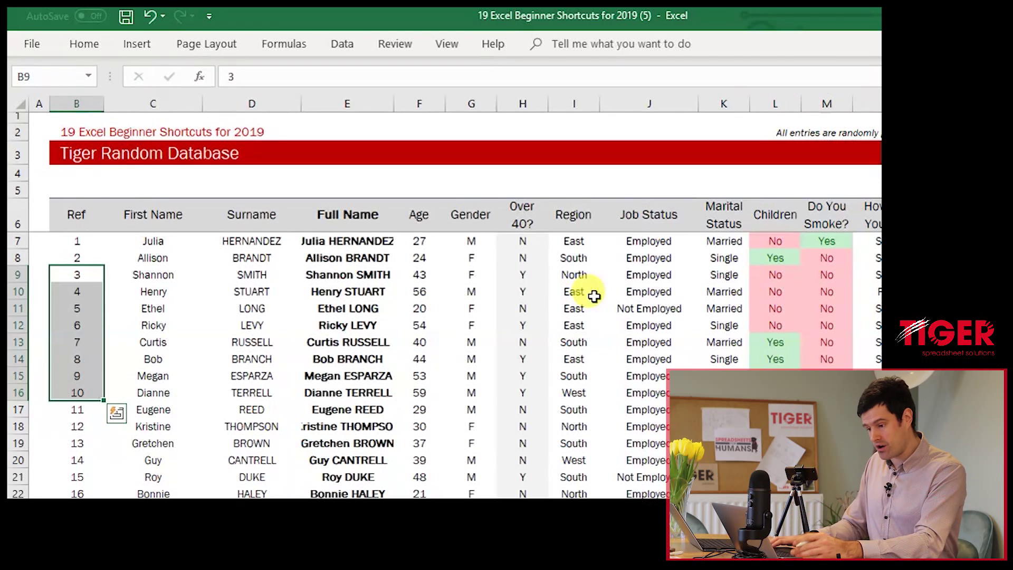
{"action": "key", "text": "Right"}
{"action": "key", "text": "Right"}
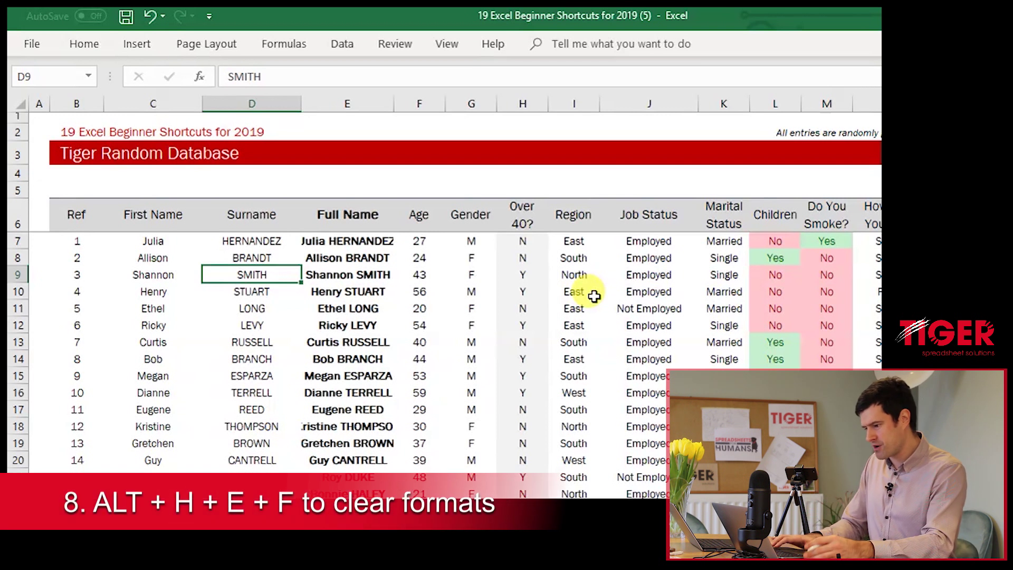
{"action": "key", "text": "Right"}
{"action": "key", "text": "Right"}
{"action": "key", "text": "Right"}
{"action": "key", "text": "Right"}
{"action": "key", "text": "Right"}
{"action": "key", "text": "Left"}
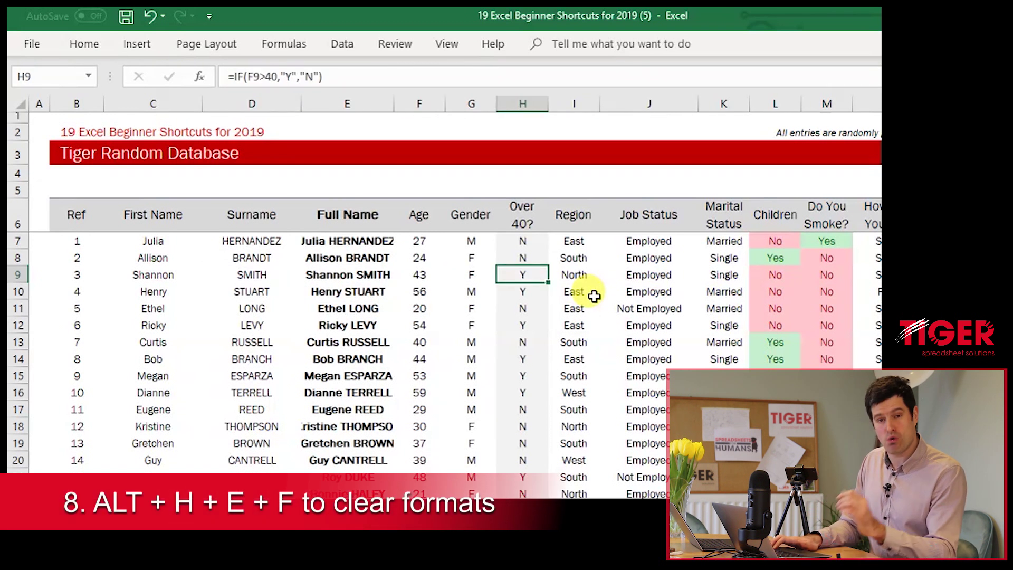
{"action": "key", "text": "Left"}
{"action": "key", "text": "Left"}
{"action": "key", "text": "Left"}
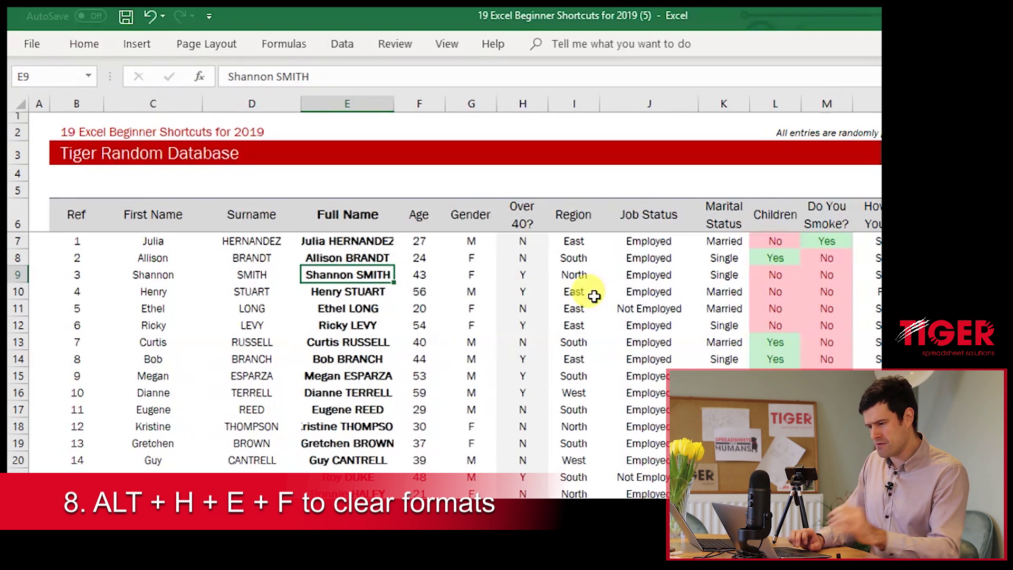
{"action": "left_click", "coordinate": [96, 48]}
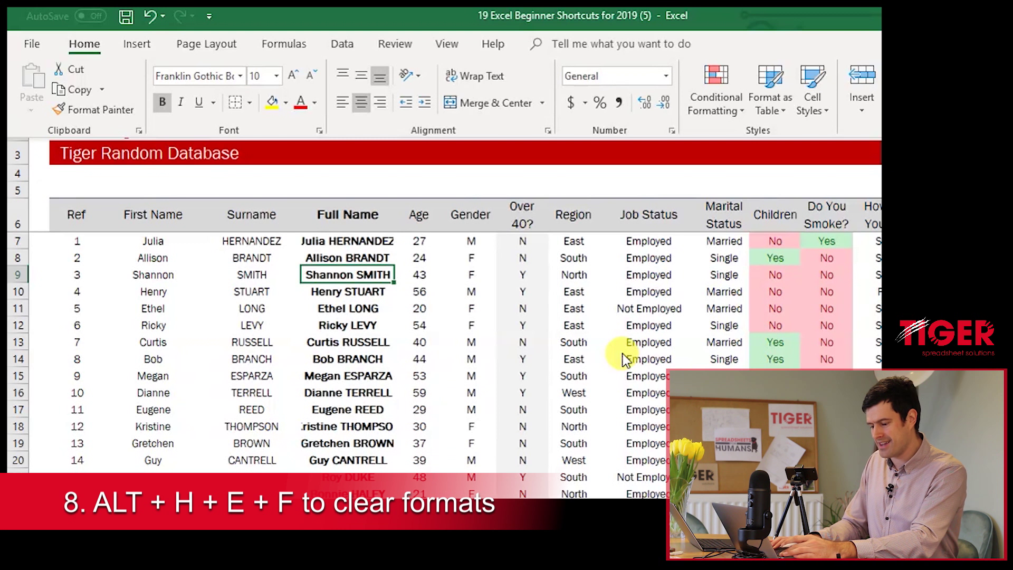
{"action": "key", "text": "Escape"}
{"action": "key", "text": "Right"}
{"action": "key", "text": "Right"}
{"action": "key", "text": "Right"}
{"action": "key", "text": "Right"}
{"action": "key", "text": "Right"}
{"action": "key", "text": "Right"}
{"action": "key", "text": "Right"}
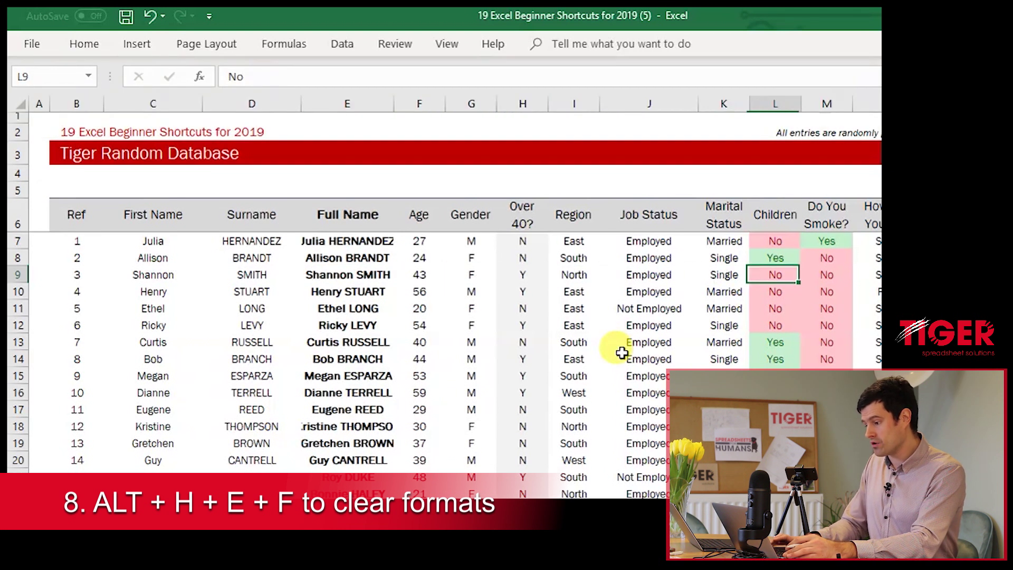
{"action": "key", "text": "alt"}
{"action": "key", "text": "h"}
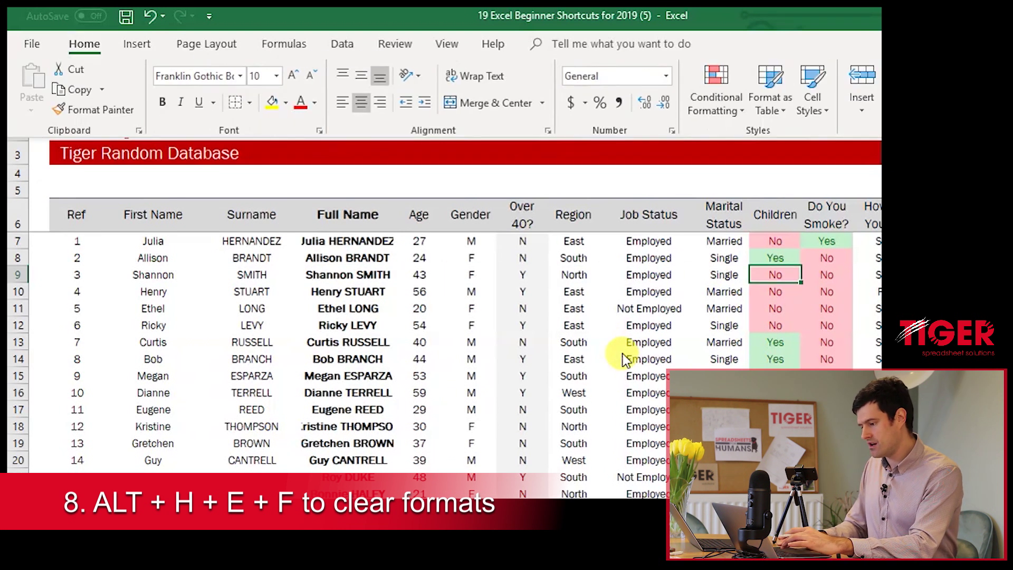
{"action": "key", "text": "e"}
{"action": "key", "text": "f"}
{"action": "key", "text": "Left"}
{"action": "key", "text": "Right"}
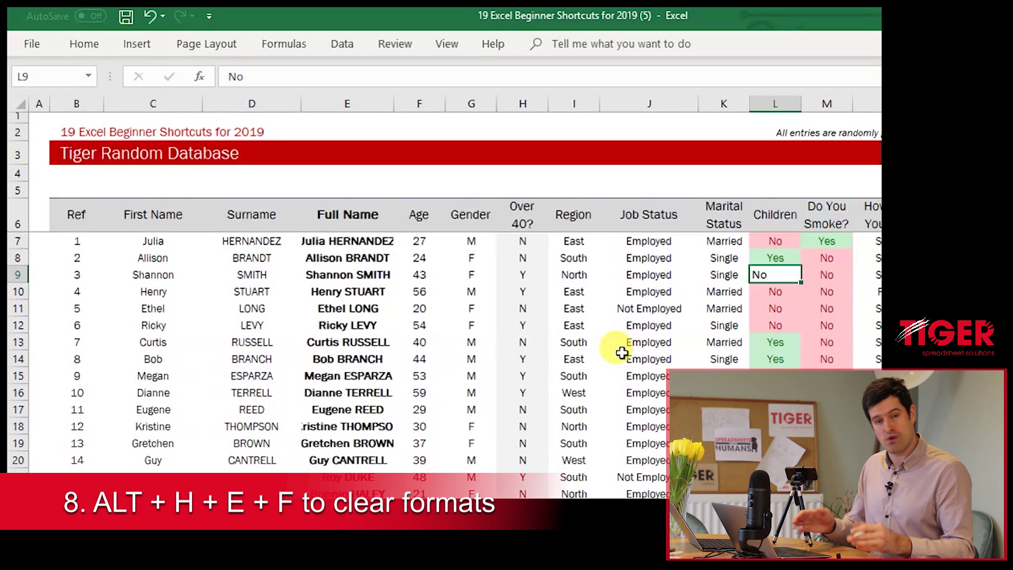
{"action": "key", "text": "Left"}
{"action": "key", "text": "Right"}
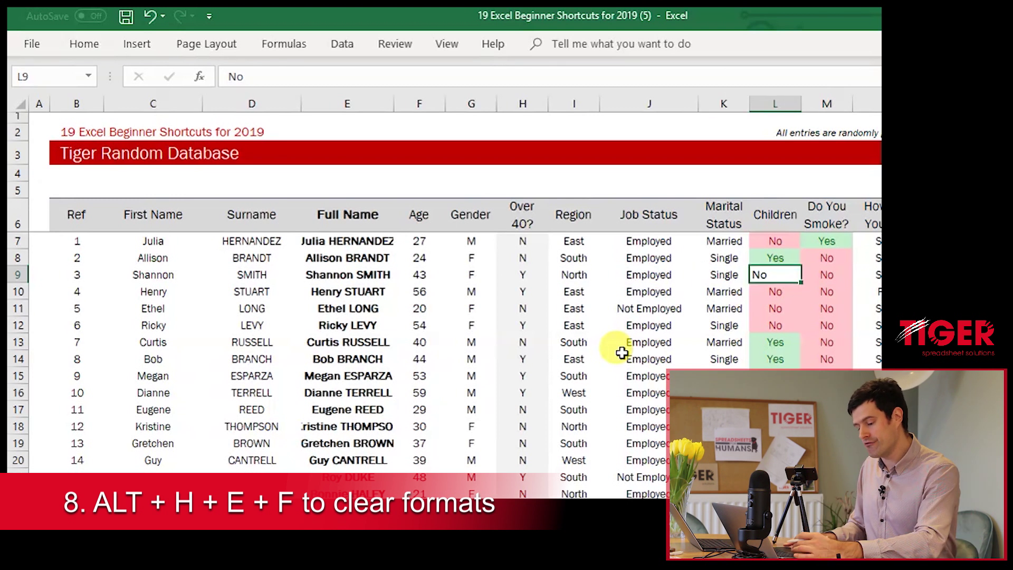
{"action": "key", "text": "ctrl+z"}
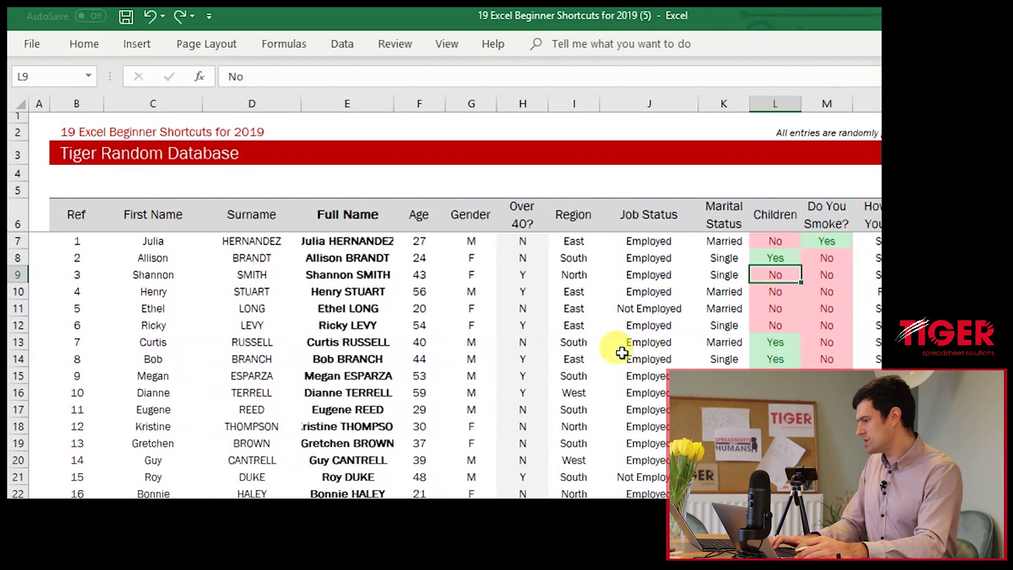
{"action": "key", "text": "Left"}
{"action": "key", "text": "Left"}
{"action": "key", "text": "Left"}
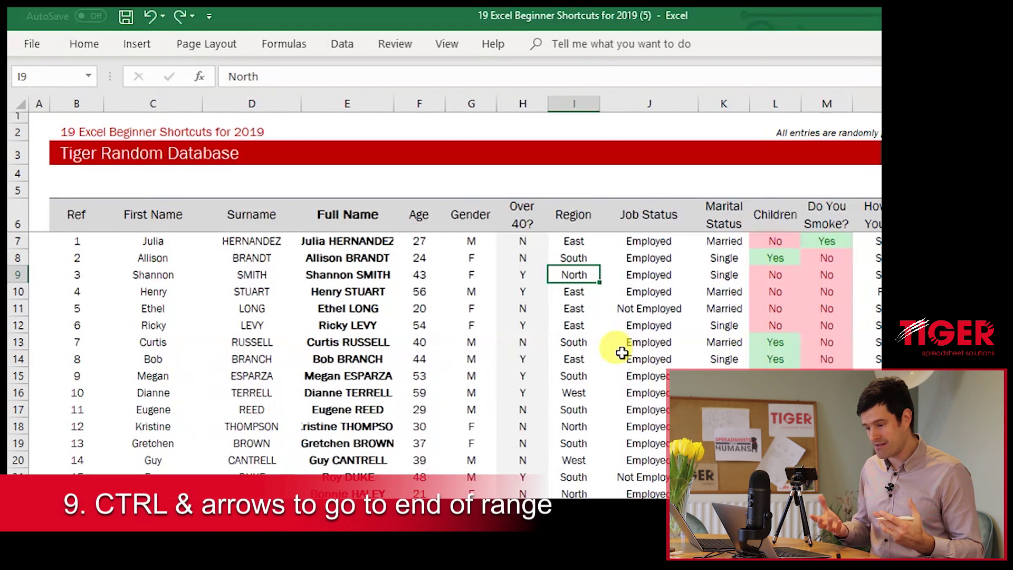
{"action": "key", "text": "Left"}
{"action": "key", "text": "Left"}
{"action": "key", "text": "Left"}
{"action": "key", "text": "Left"}
{"action": "key", "text": "Left"}
{"action": "key", "text": "Left"}
{"action": "key", "text": "Left"}
{"action": "key", "text": "Left"}
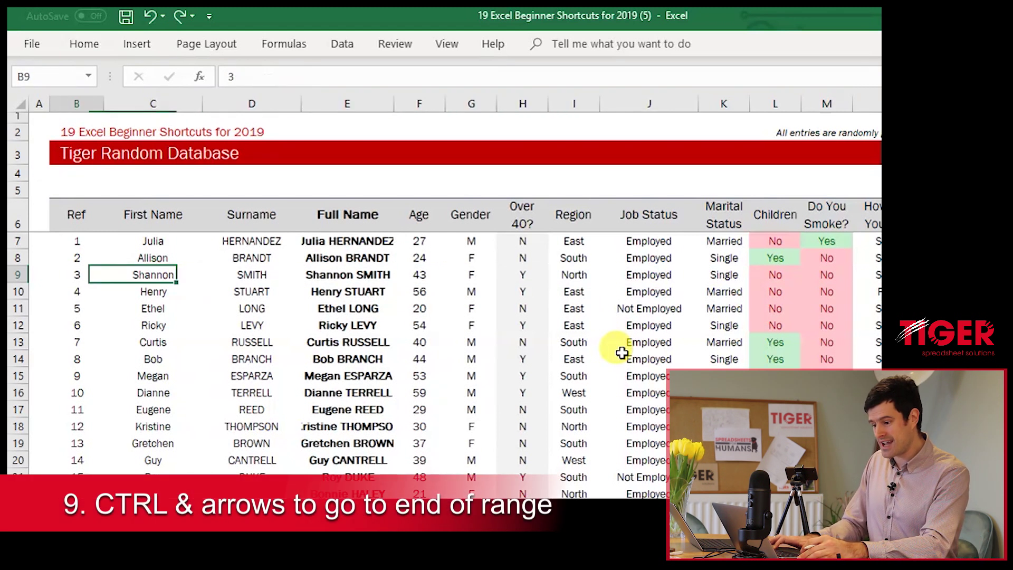
{"action": "key", "text": "Right"}
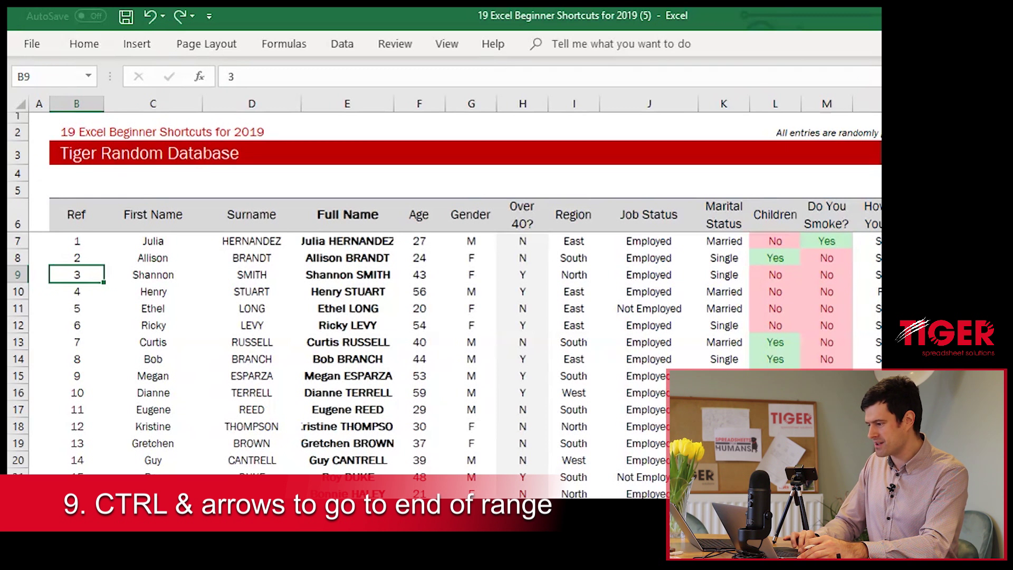
{"action": "scroll", "coordinate": [399, 360], "scroll_direction": "down", "scroll_amount": 14}
{"action": "scroll", "coordinate": [399, 360], "scroll_direction": "up", "scroll_amount": 14}
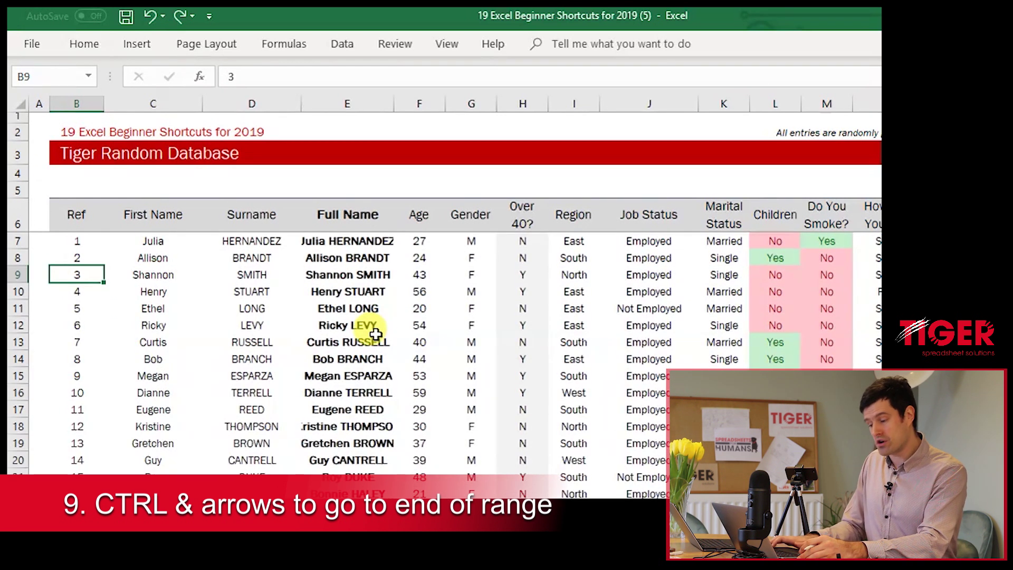
{"action": "key", "text": "ctrl+Down"}
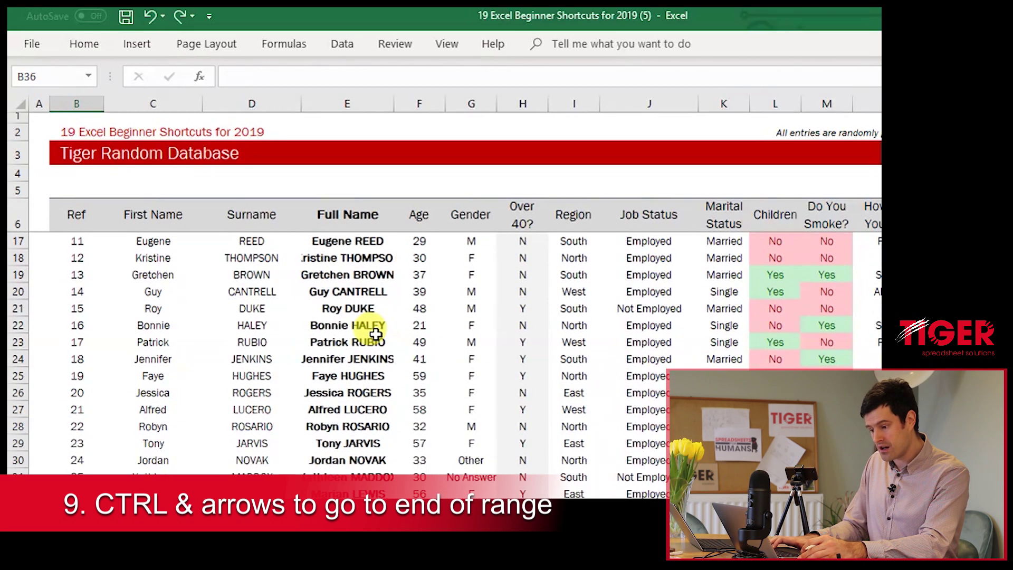
{"action": "key", "text": "Up"}
{"action": "key", "text": "Up"}
{"action": "key", "text": "Up"}
{"action": "key", "text": "Up"}
{"action": "key", "text": "Up"}
{"action": "key", "text": "Up"}
{"action": "key", "text": "Up"}
{"action": "key", "text": "Up"}
{"action": "key", "text": "Up"}
{"action": "key", "text": "Up"}
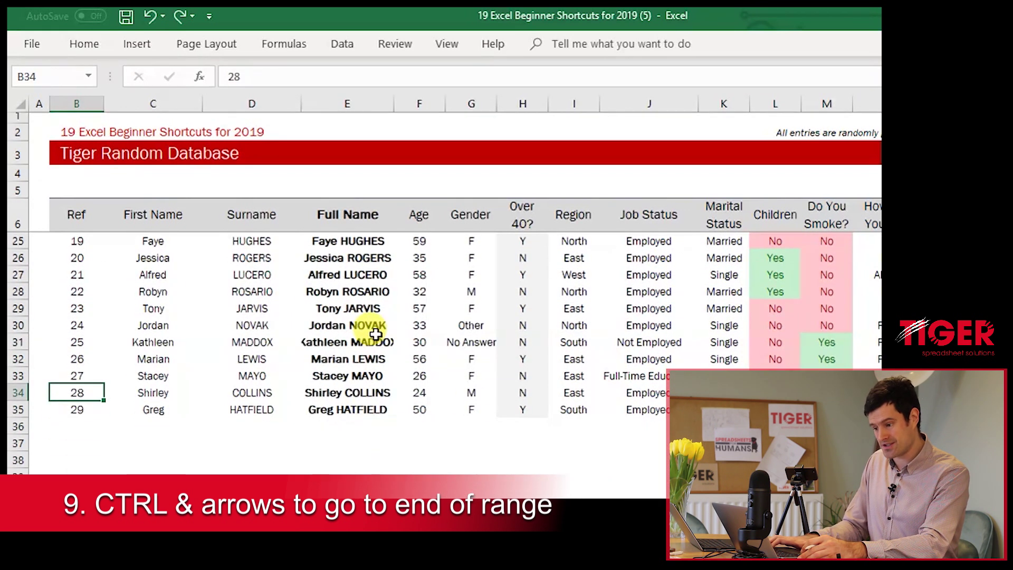
{"action": "key", "text": "Up"}
{"action": "key", "text": "Up"}
{"action": "key", "text": "Up"}
{"action": "key", "text": "Up"}
{"action": "key", "text": "Up"}
{"action": "key", "text": "Up"}
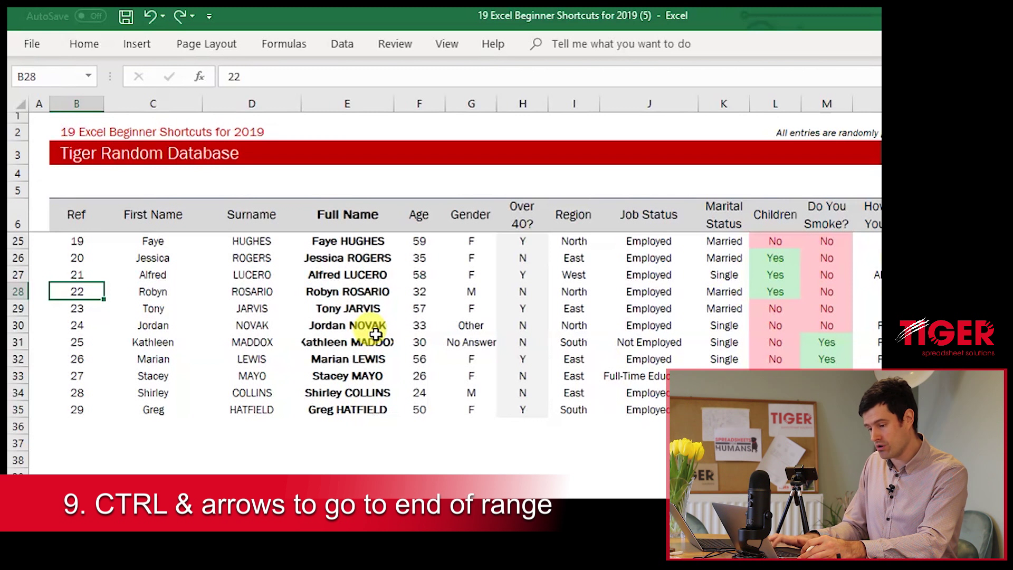
{"action": "key", "text": "ctrl+Down"}
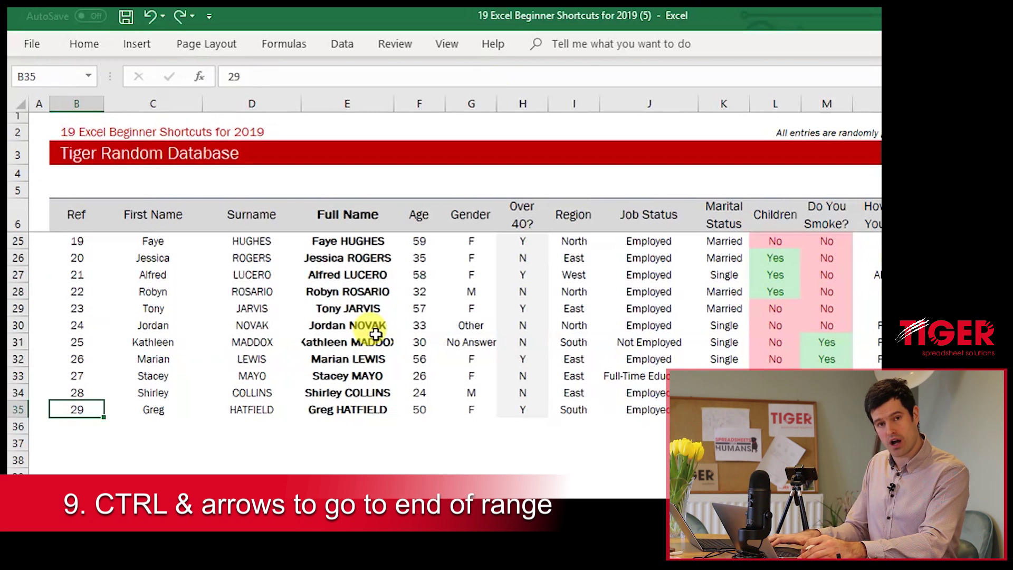
{"action": "key", "text": "ctrl+Up"}
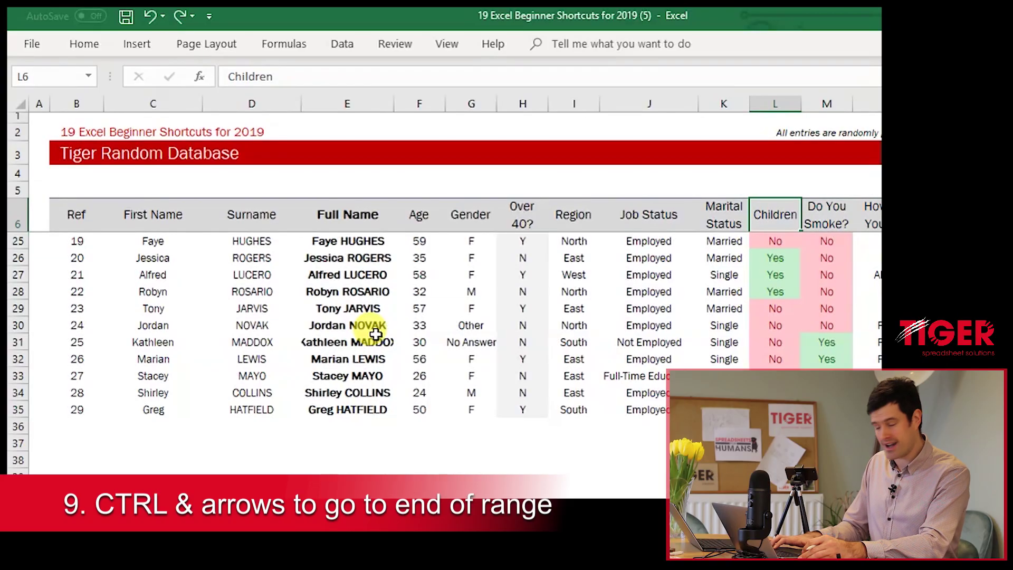
{"action": "key", "text": "Right"}
{"action": "key", "text": "Right"}
{"action": "key", "text": "Right"}
{"action": "key", "text": "Right"}
{"action": "key", "text": "Right"}
{"action": "key", "text": "Right"}
{"action": "key", "text": "Right"}
{"action": "key", "text": "Right"}
{"action": "key", "text": "Right"}
{"action": "key", "text": "Right"}
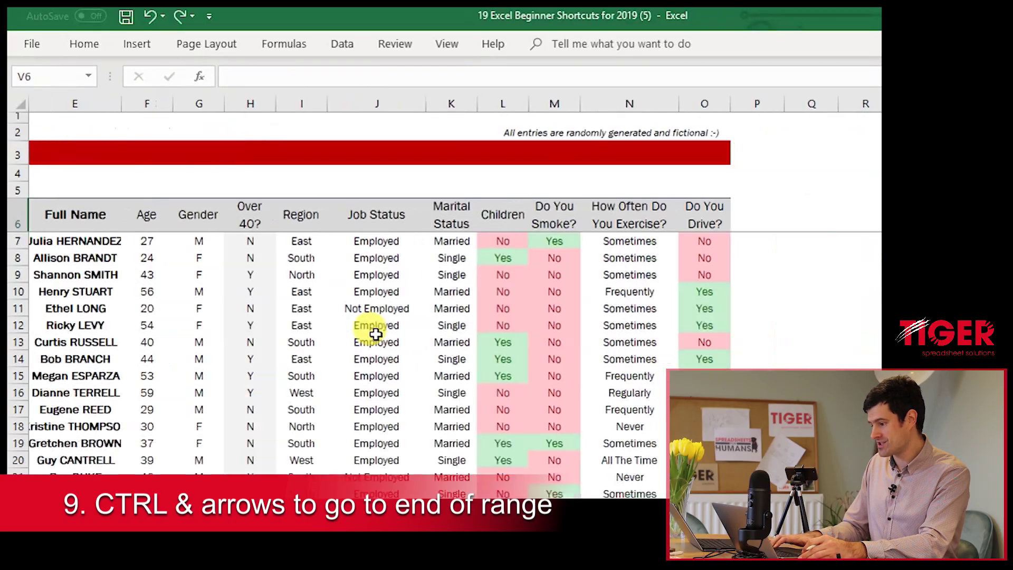
{"action": "key", "text": "Left"}
{"action": "key", "text": "Left"}
{"action": "key", "text": "Left"}
{"action": "key", "text": "Left"}
{"action": "key", "text": "Left"}
{"action": "key", "text": "Left"}
{"action": "key", "text": "Left"}
{"action": "key", "text": "Left"}
{"action": "key", "text": "Left"}
{"action": "key", "text": "Left"}
{"action": "key", "text": "Left"}
{"action": "key", "text": "Right"}
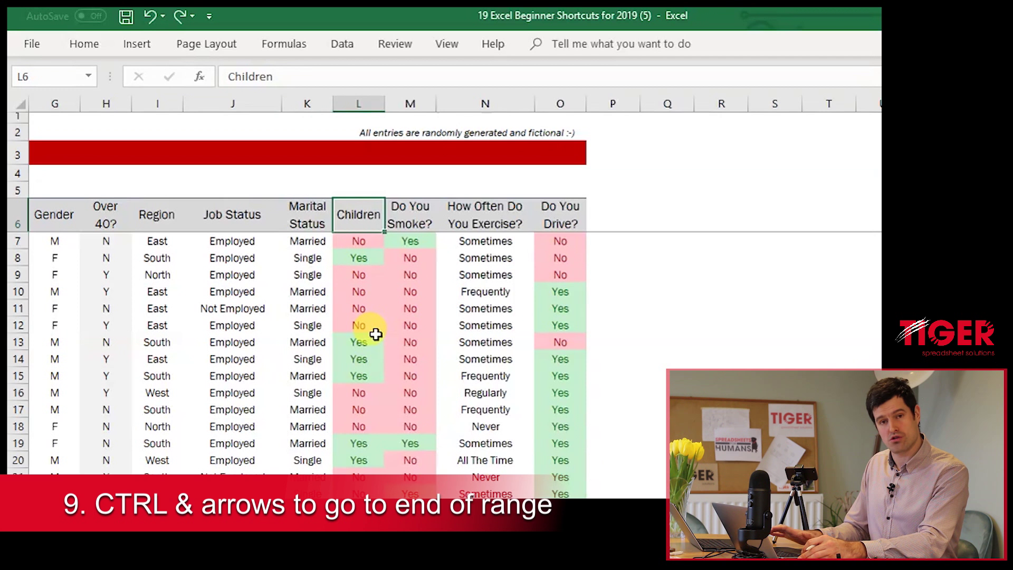
{"action": "key", "text": "ctrl+Right"}
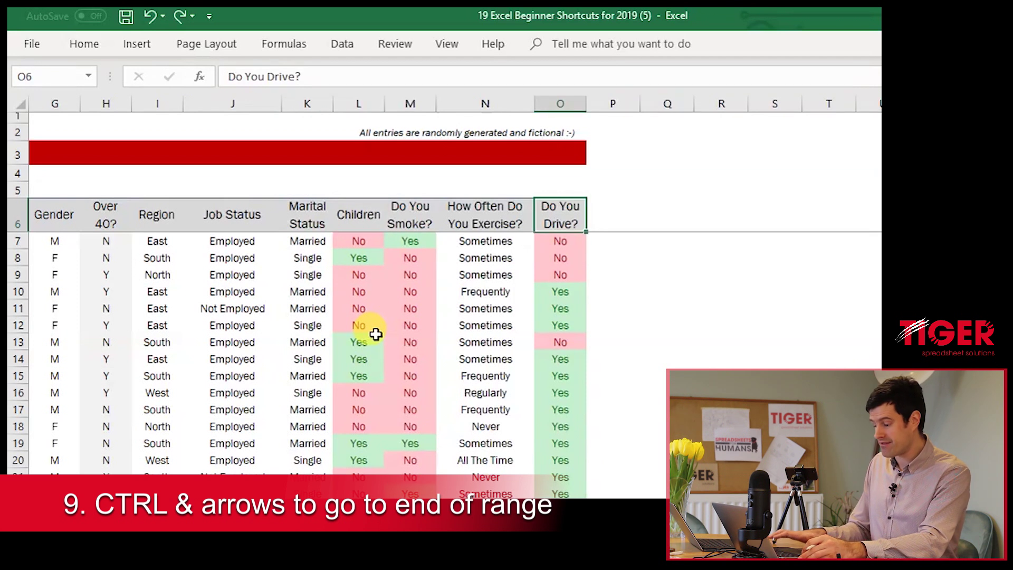
{"action": "key", "text": "ctrl+Left"}
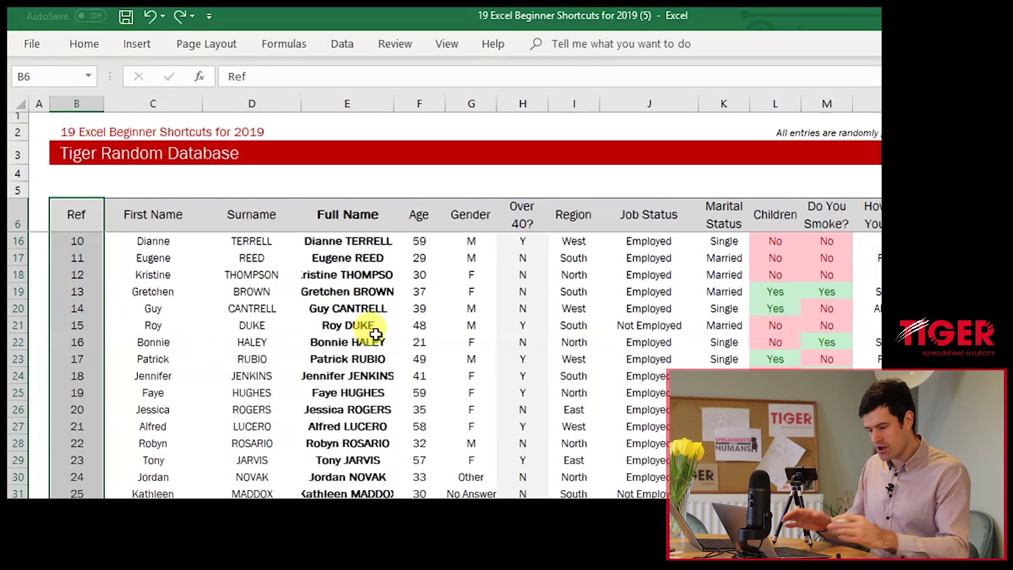
{"action": "key", "text": "ctrl+shift+Up"}
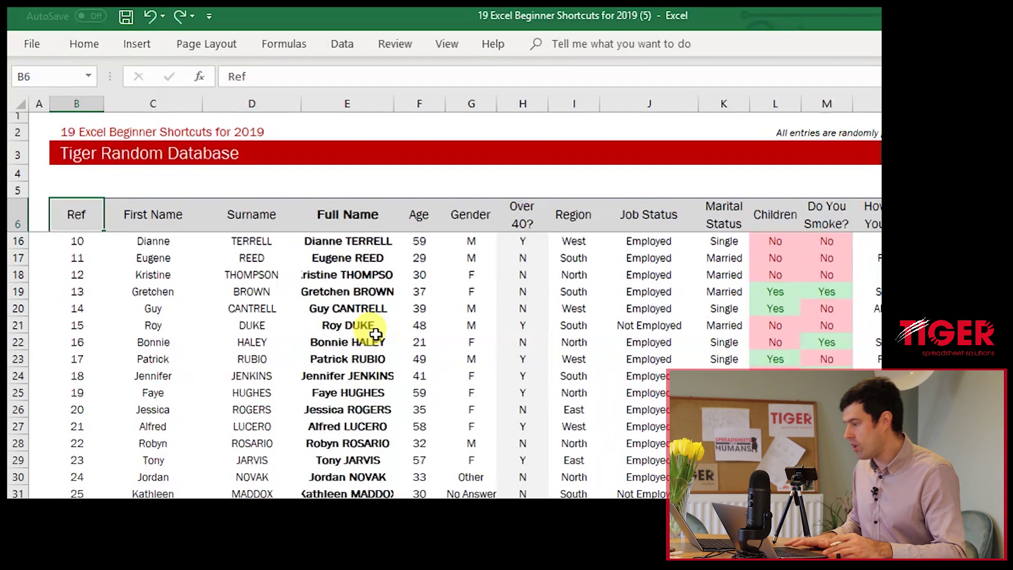
{"action": "key", "text": "Right"}
{"action": "key", "text": "Right"}
{"action": "key", "text": "Right"}
{"action": "key", "text": "Right"}
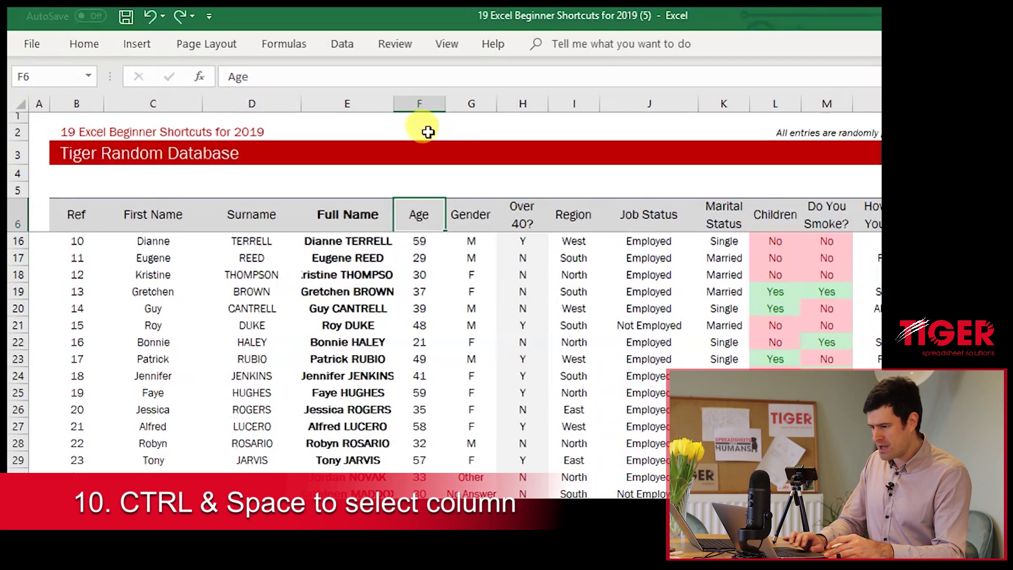
{"action": "left_click", "coordinate": [422, 102]}
{"action": "left_click", "coordinate": [529, 100]}
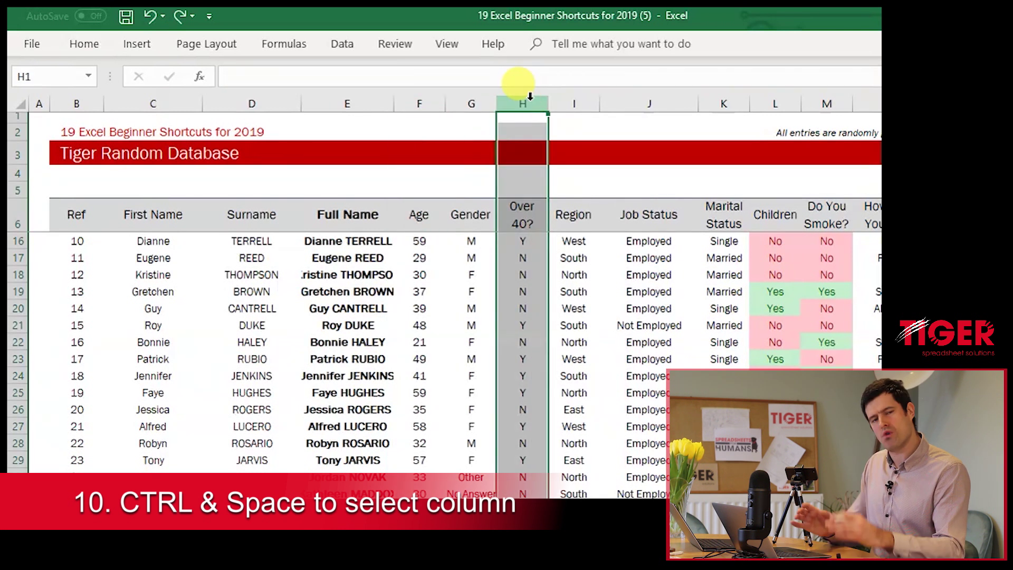
{"action": "left_click", "coordinate": [403, 241]}
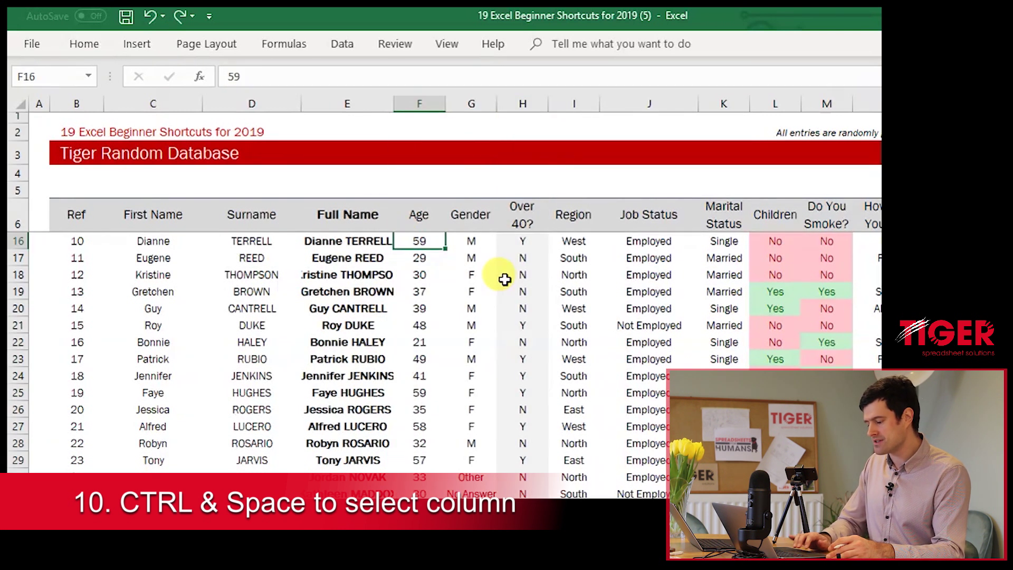
{"action": "key", "text": "ctrl+space"}
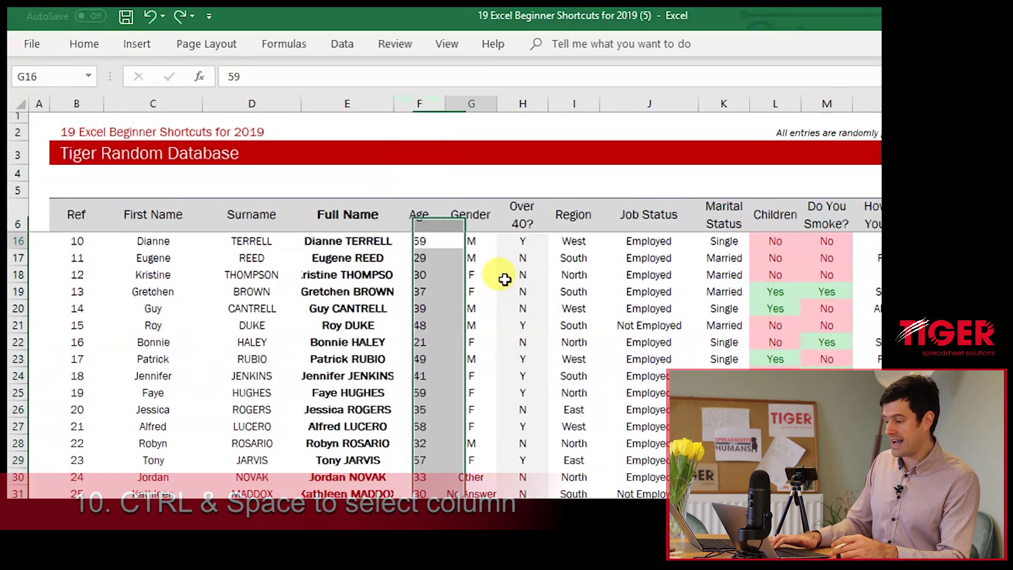
{"action": "key", "text": "Right"}
{"action": "key", "text": "Down"}
{"action": "key", "text": "shift+space"}
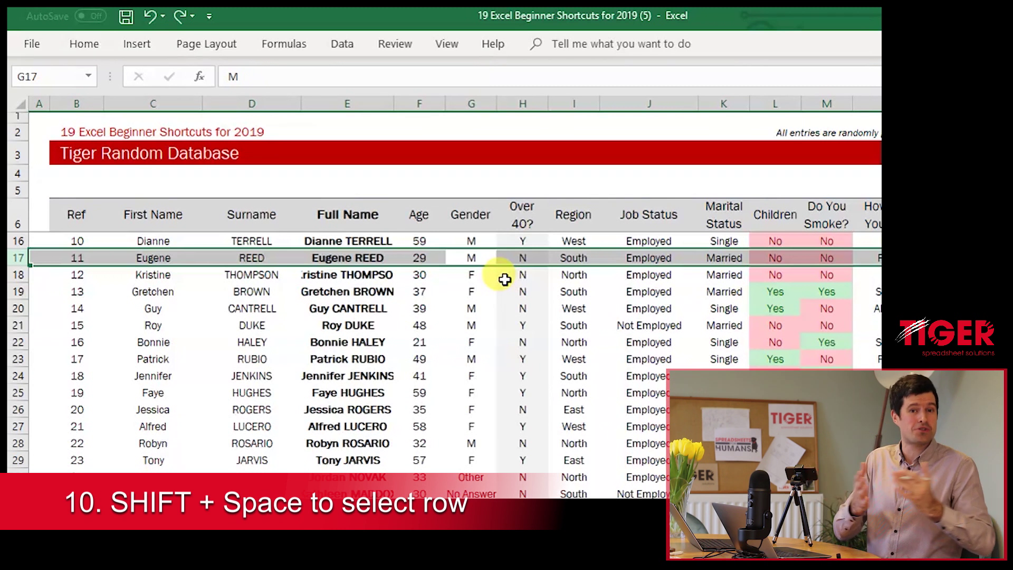
{"action": "key", "text": "Left"}
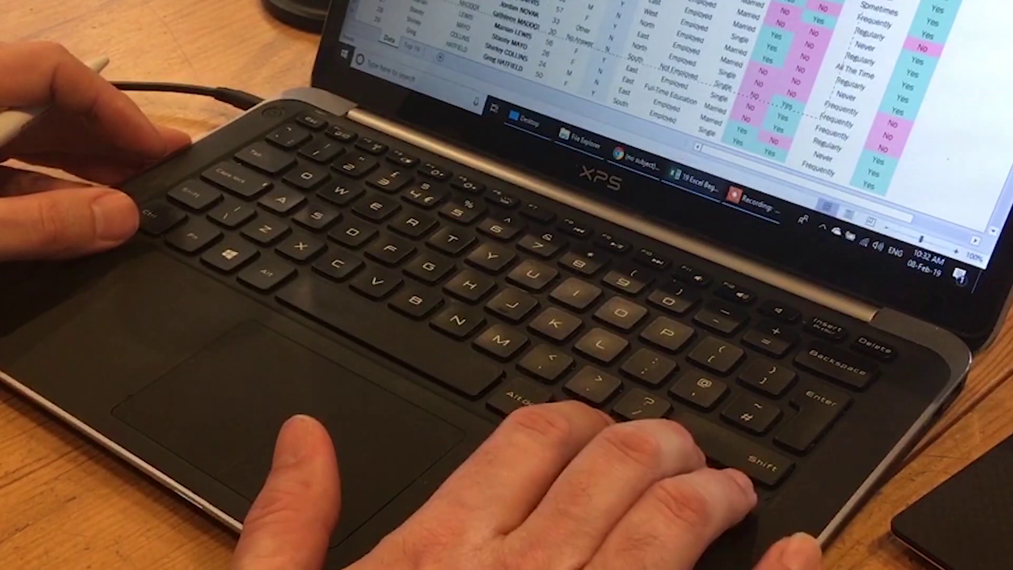
{"action": "key", "text": "shift+space"}
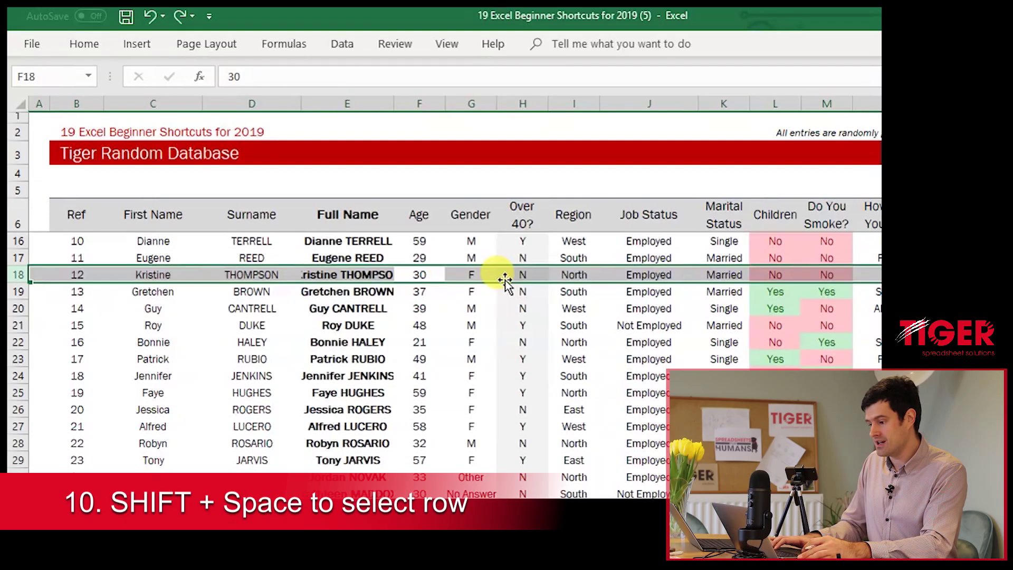
{"action": "key", "text": "Left"}
{"action": "key", "text": "Right"}
{"action": "key", "text": "Right"}
{"action": "key", "text": "Right"}
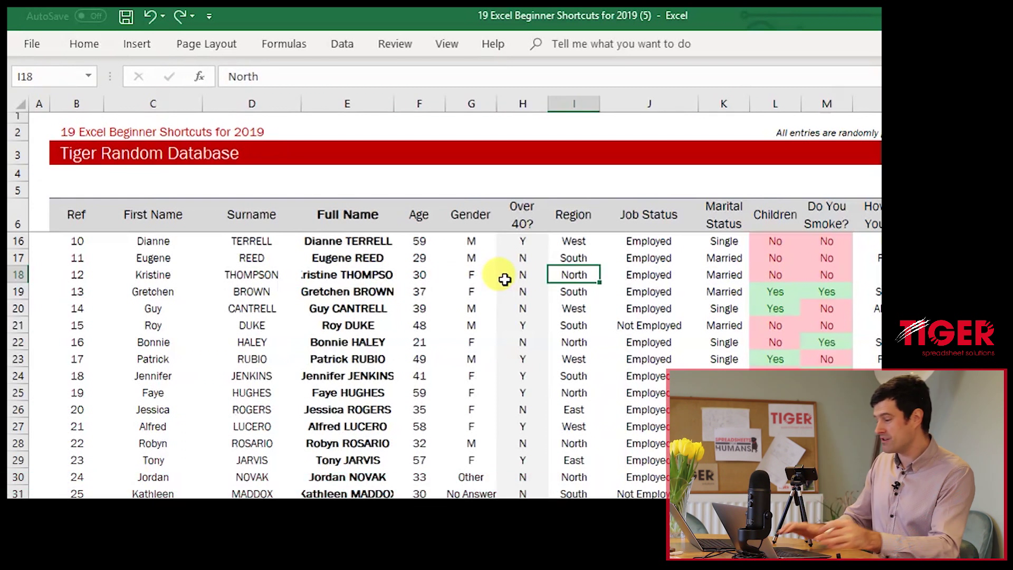
{"action": "key", "text": "Left"}
{"action": "key", "text": "Left"}
{"action": "key", "text": "Left"}
{"action": "key", "text": "Left"}
{"action": "key", "text": "Left"}
{"action": "key", "text": "Left"}
{"action": "key", "text": "Left"}
{"action": "key", "text": "Left"}
{"action": "key", "text": "Up"}
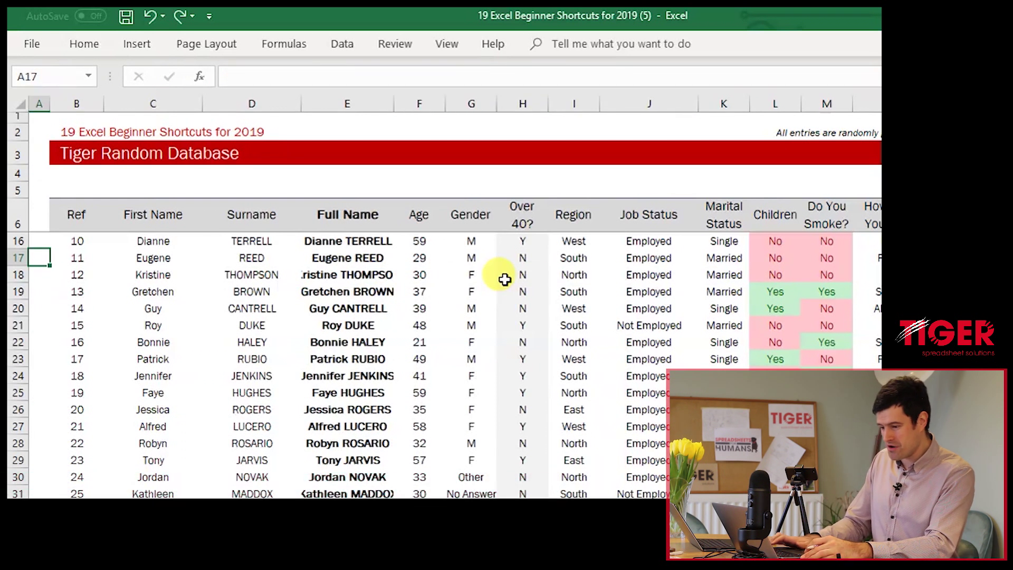
{"action": "key", "text": "Up"}
{"action": "key", "text": "Up"}
{"action": "key", "text": "Right"}
{"action": "key", "text": "Up"}
{"action": "key", "text": "ctrl+Up"}
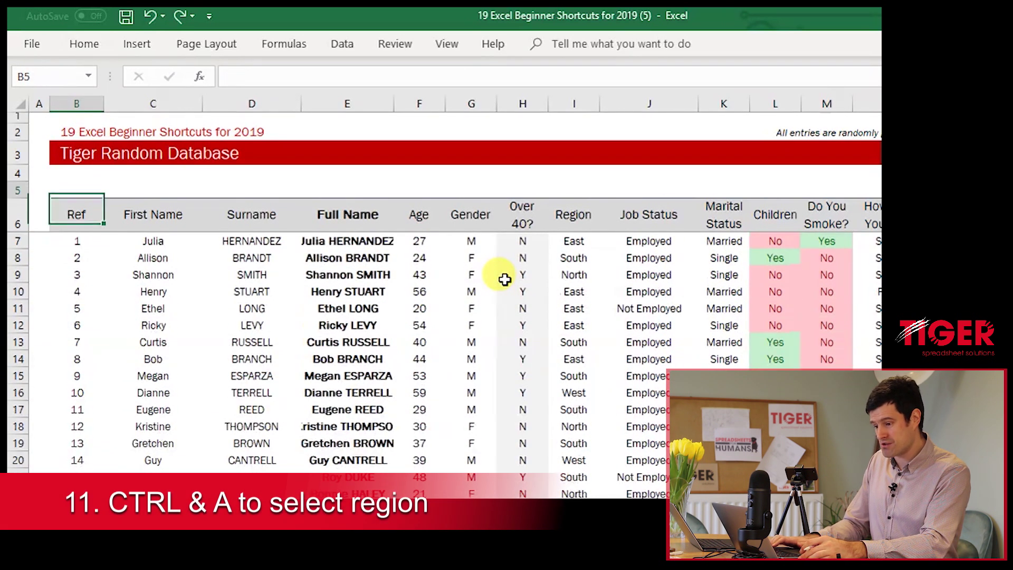
{"action": "key", "text": "Up"}
{"action": "key", "text": "Up"}
{"action": "key", "text": "Up"}
{"action": "key", "text": "Down"}
{"action": "key", "text": "Down"}
{"action": "key", "text": "Down"}
{"action": "key", "text": "Down"}
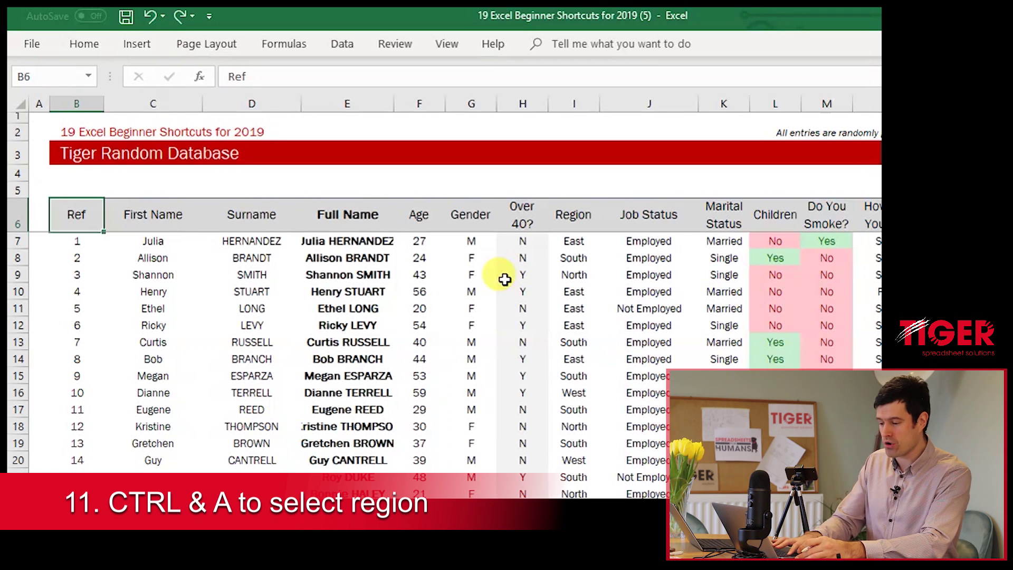
{"action": "key", "text": "ctrl+a"}
{"action": "scroll", "coordinate": [505, 279], "scroll_direction": "down", "scroll_amount": 3}
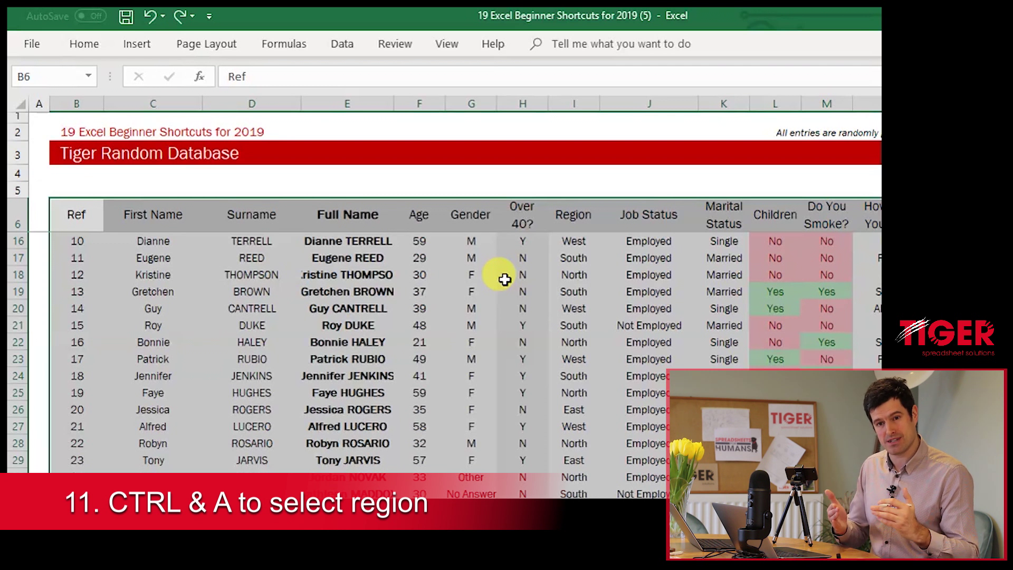
{"action": "left_click", "coordinate": [486, 258]}
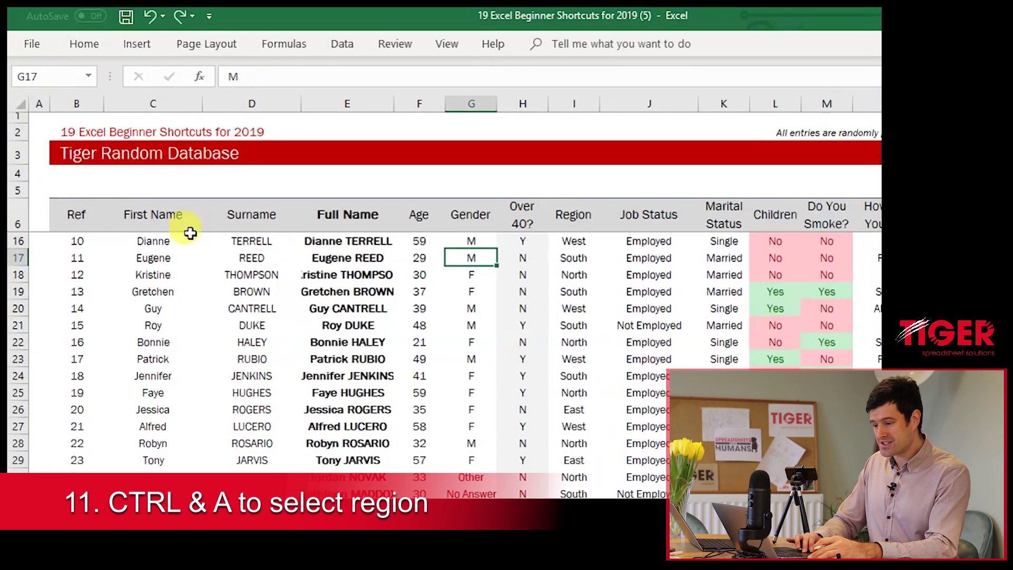
{"action": "left_click_drag", "start_coordinate": [61, 214], "coordinate": [452, 311]}
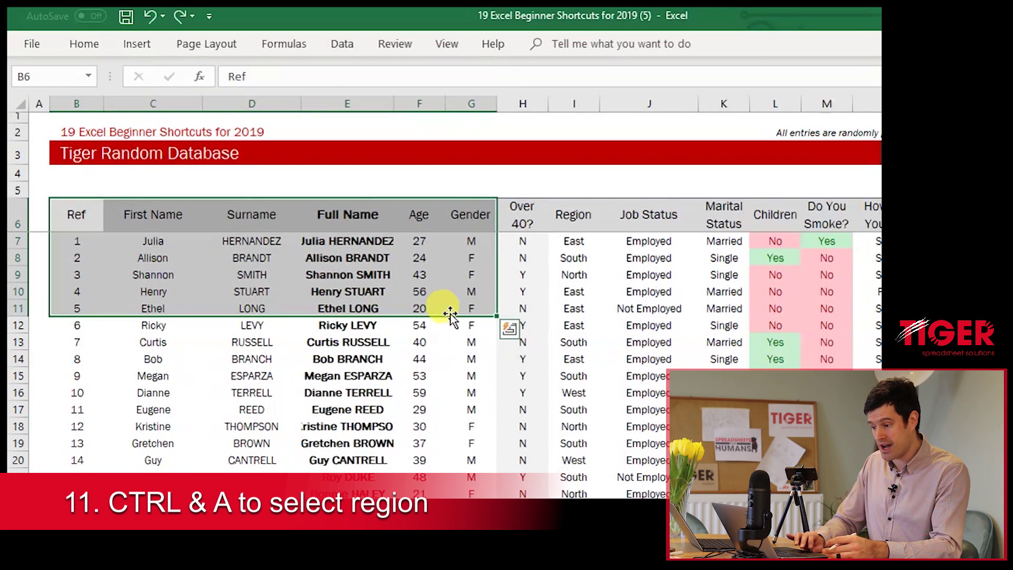
{"action": "left_click", "coordinate": [433, 344]}
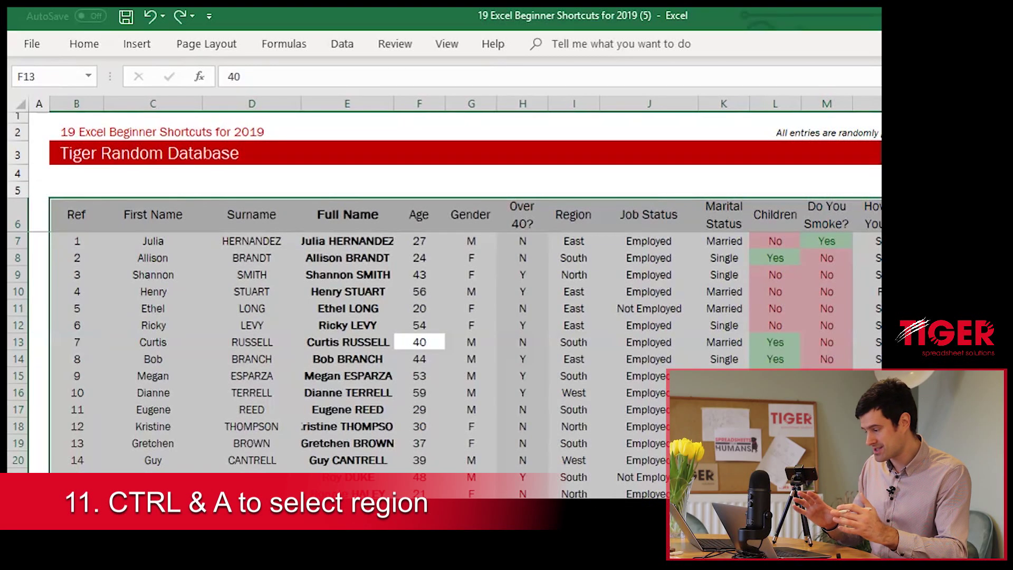
{"action": "key", "text": "Left"}
{"action": "key", "text": "Left"}
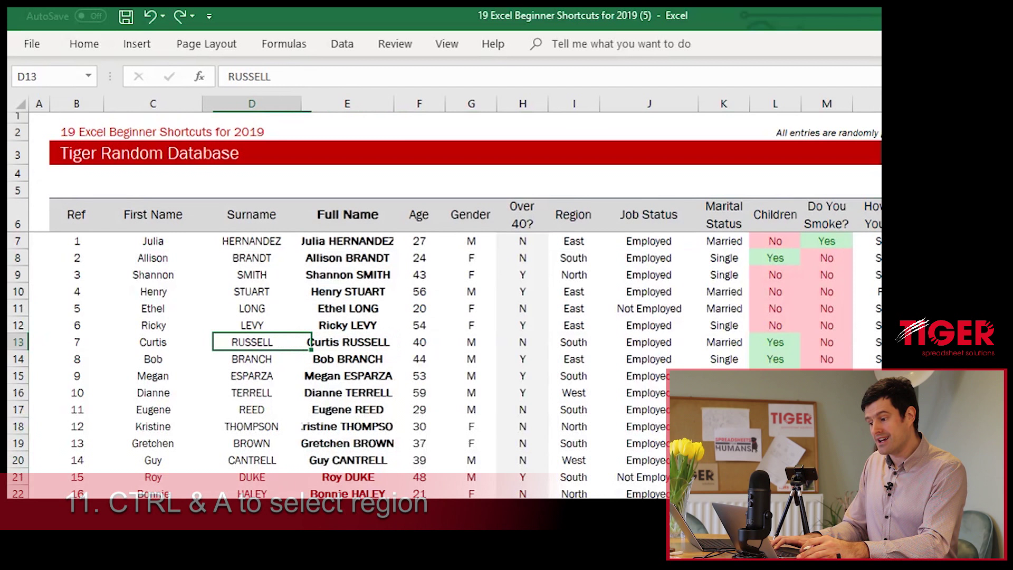
Step: Select the whole table and sort it by First Name, A to Z
{"action": "key", "text": "Left"}
{"action": "key", "text": "Left"}
{"action": "key", "text": "Up"}
{"action": "key", "text": "Up"}
{"action": "key", "text": "Up"}
{"action": "key", "text": "Up"}
{"action": "key", "text": "Up"}
{"action": "key", "text": "Up"}
{"action": "key", "text": "Up"}
{"action": "key", "text": "Up"}
{"action": "key", "text": "Up"}
{"action": "key", "text": "Up"}
{"action": "key", "text": "Down"}
{"action": "key", "text": "Down"}
{"action": "key", "text": "Down"}
{"action": "key", "text": "Down"}
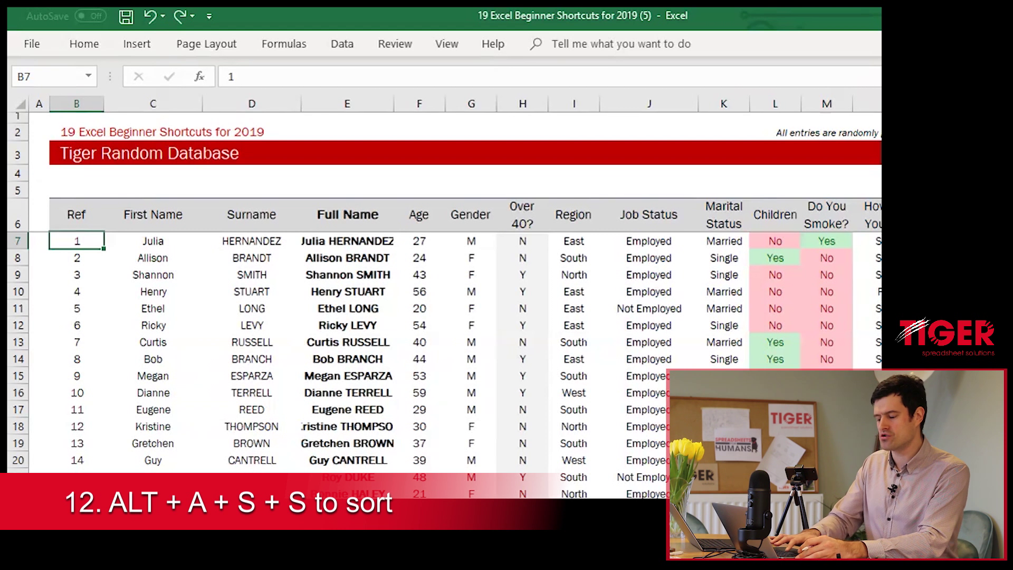
{"action": "key", "text": "ctrl+a"}
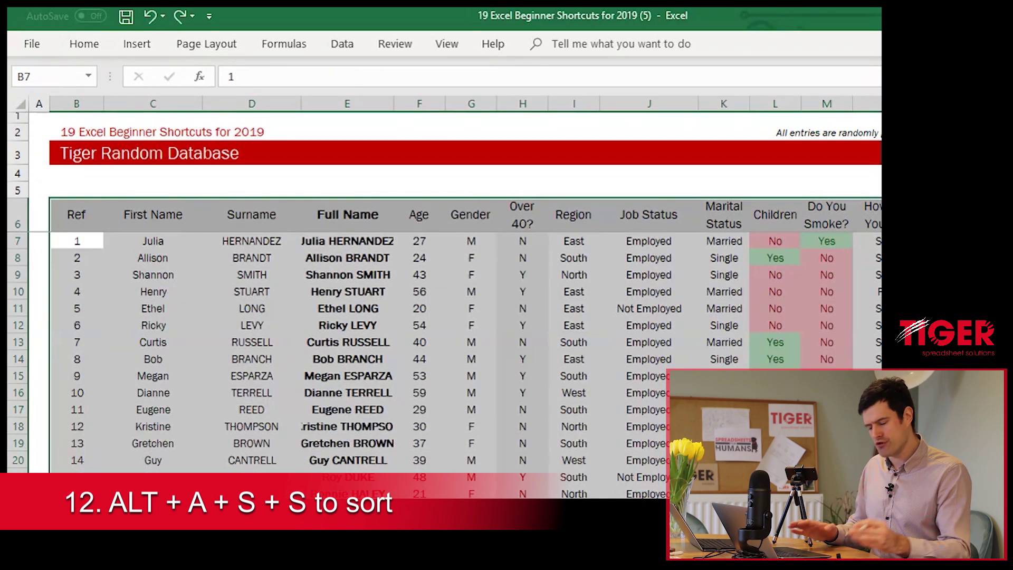
{"action": "key", "text": "alt"}
{"action": "key", "text": "a"}
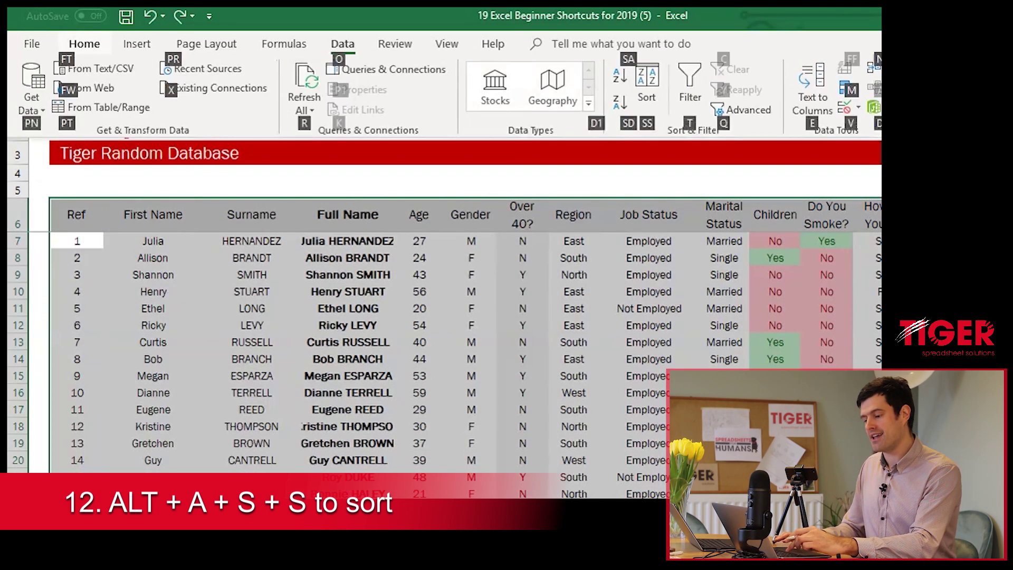
{"action": "key", "text": "s"}
{"action": "key", "text": "s"}
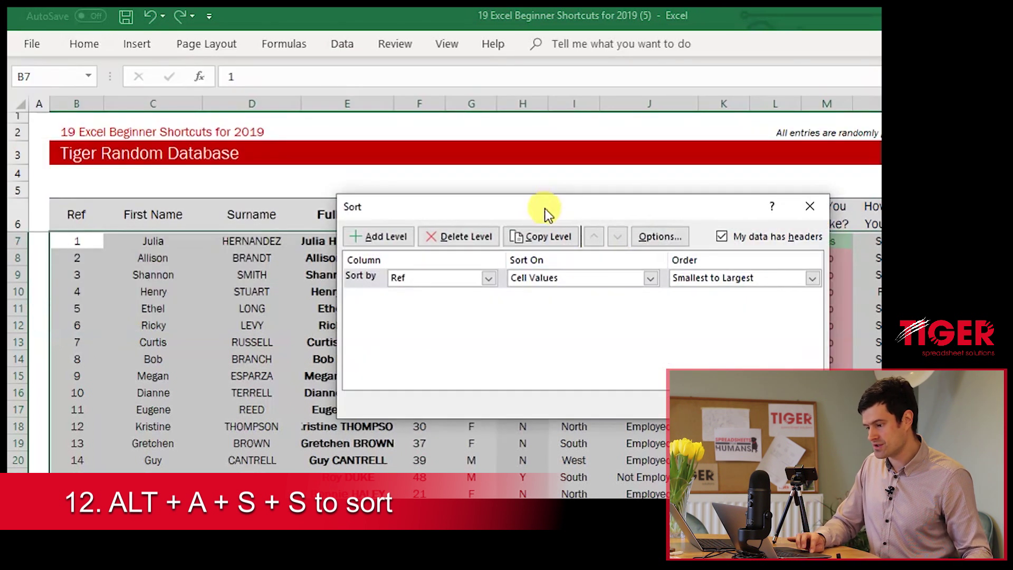
{"action": "left_click_drag", "start_coordinate": [544, 211], "coordinate": [465, 167]}
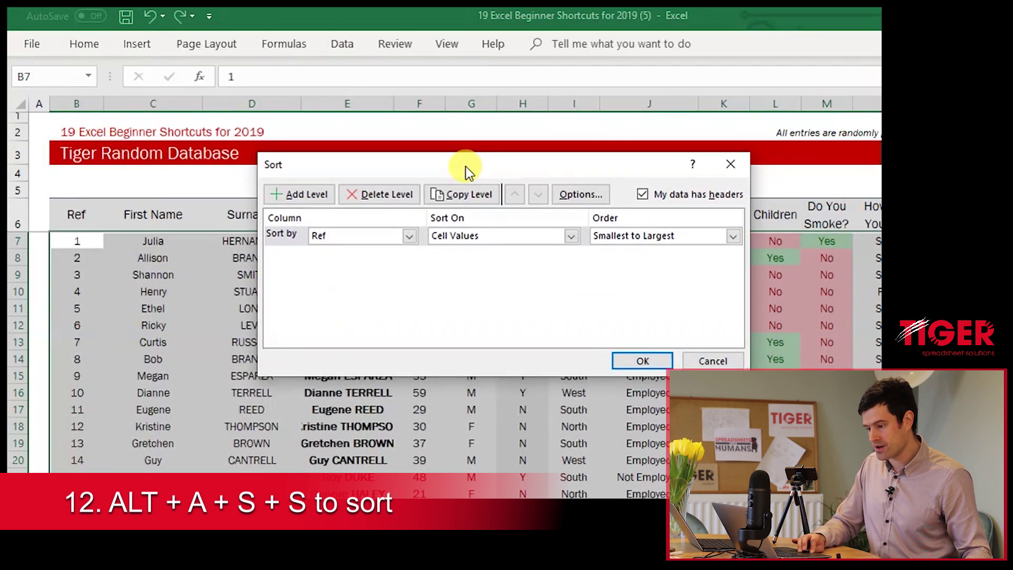
{"action": "left_click", "coordinate": [415, 234]}
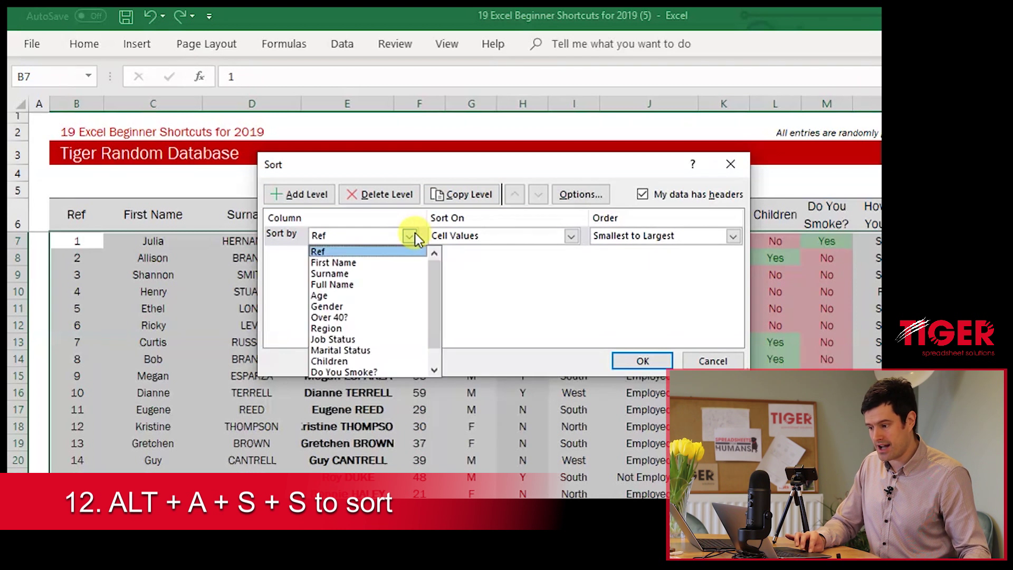
{"action": "left_click", "coordinate": [383, 261]}
{"action": "left_click", "coordinate": [648, 362]}
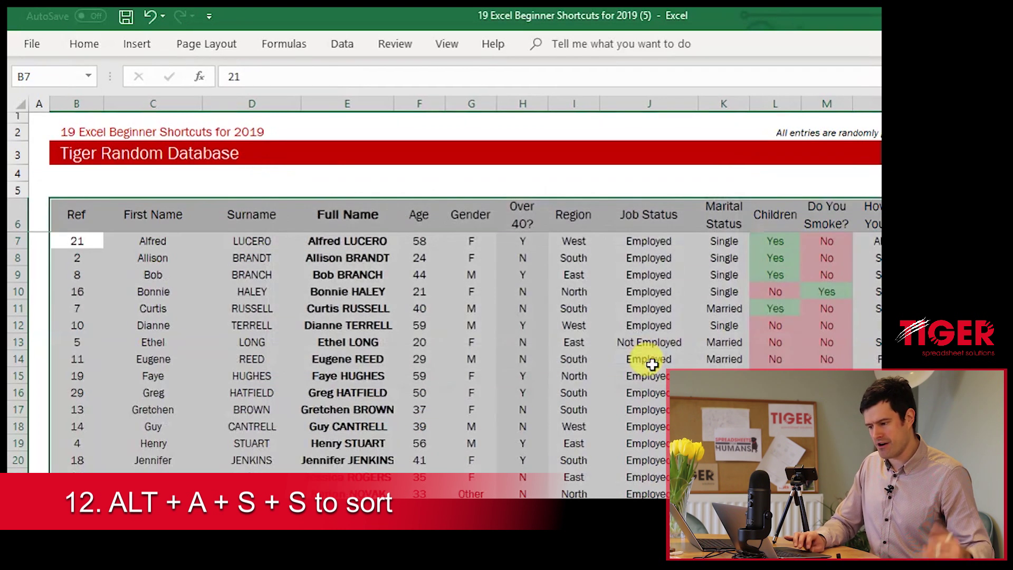
{"action": "left_click", "coordinate": [142, 244]}
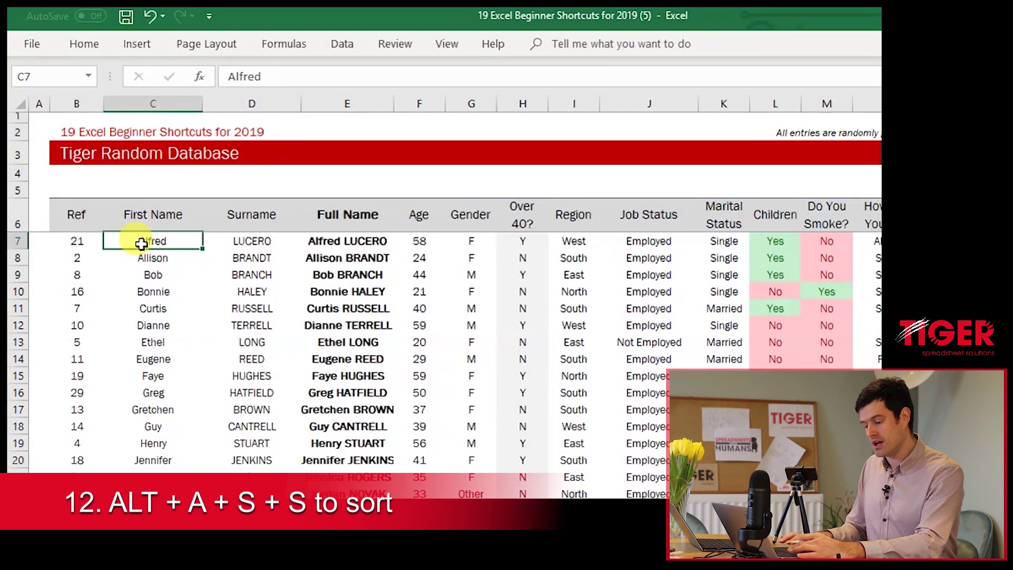
Step: Sort the table by Age, Smallest to Largest, using the keyboard in the Sort dialog
{"action": "key", "text": "alt+a"}
{"action": "key", "text": "s"}
{"action": "key", "text": "s"}
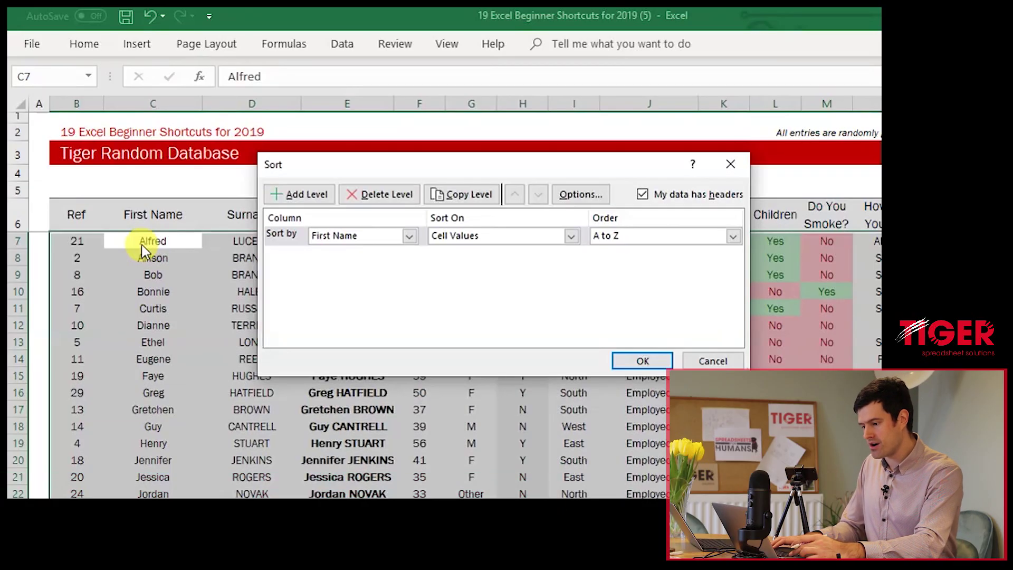
{"action": "key", "text": "Tab"}
{"action": "key", "text": "Tab"}
{"action": "key", "text": "Tab"}
{"action": "key", "text": "Tab"}
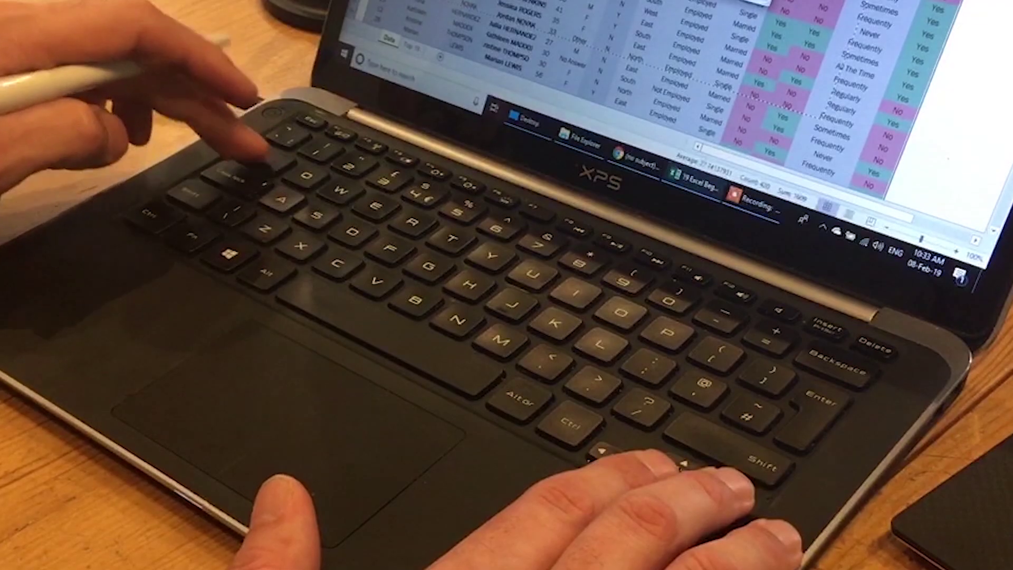
{"action": "key", "text": "Tab"}
{"action": "key", "text": "Tab"}
{"action": "key", "text": "Tab"}
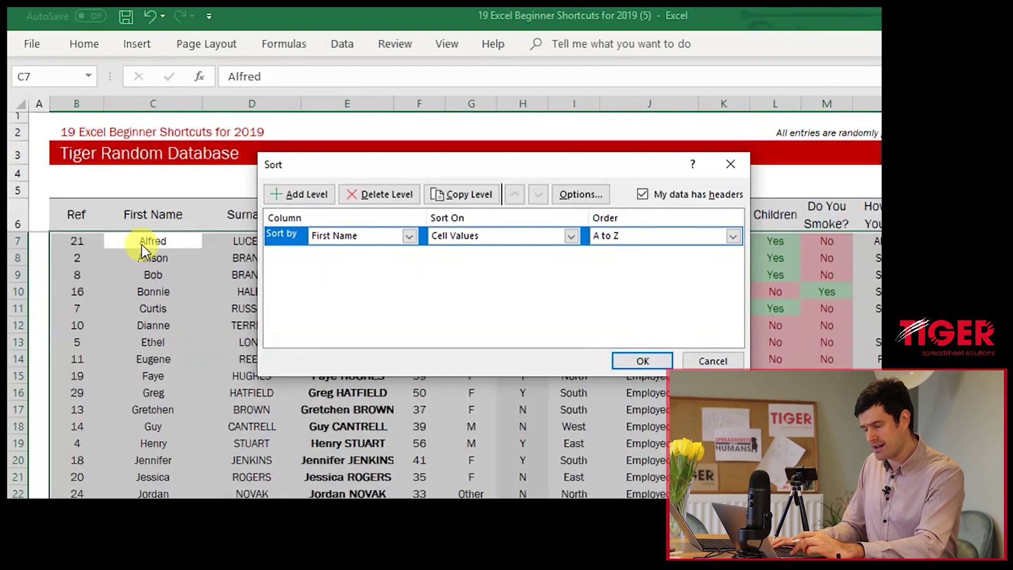
{"action": "key", "text": "Tab"}
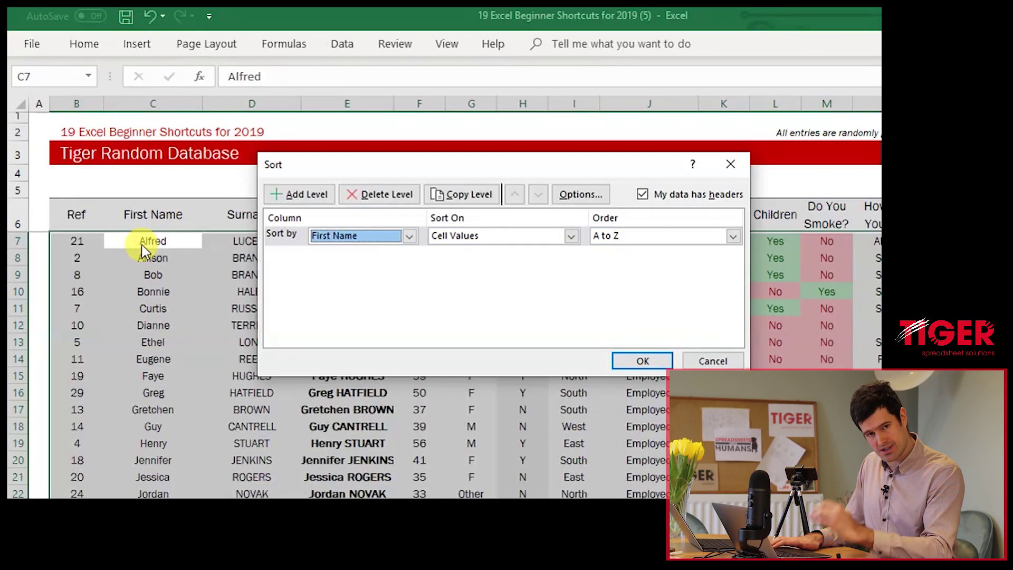
{"action": "key", "text": "alt+Down"}
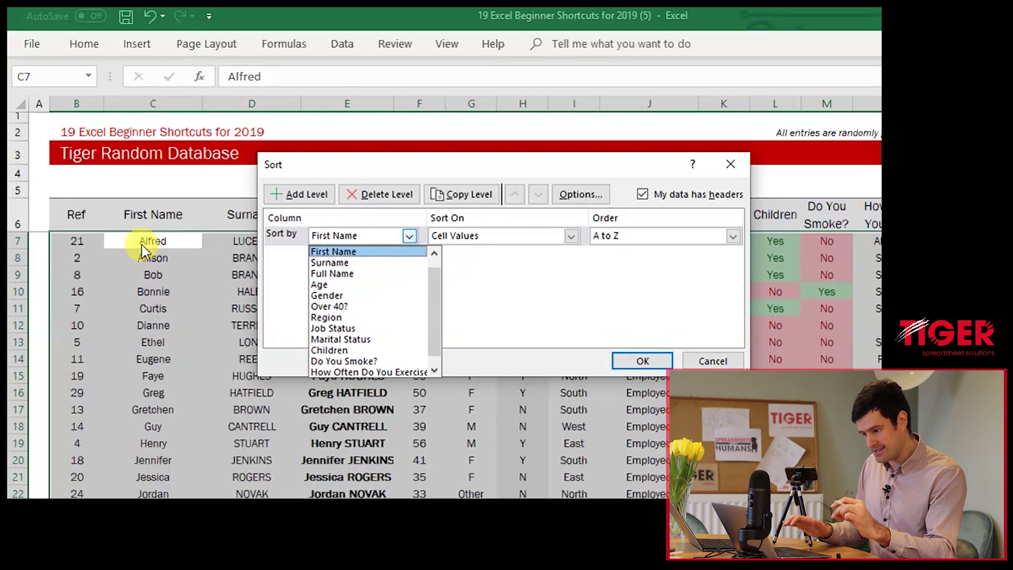
{"action": "key", "text": "Down"}
{"action": "key", "text": "Down"}
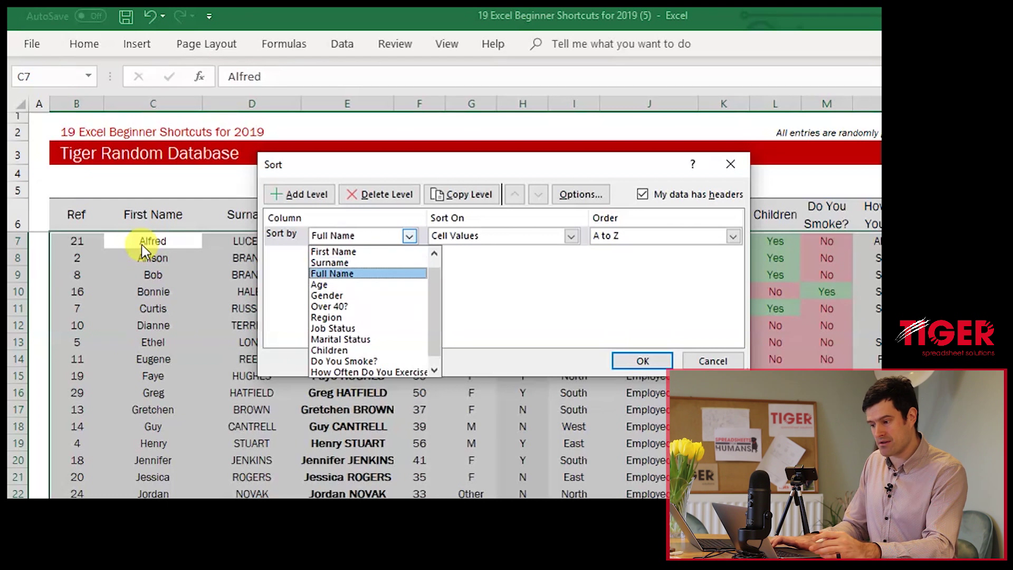
{"action": "key", "text": "Down"}
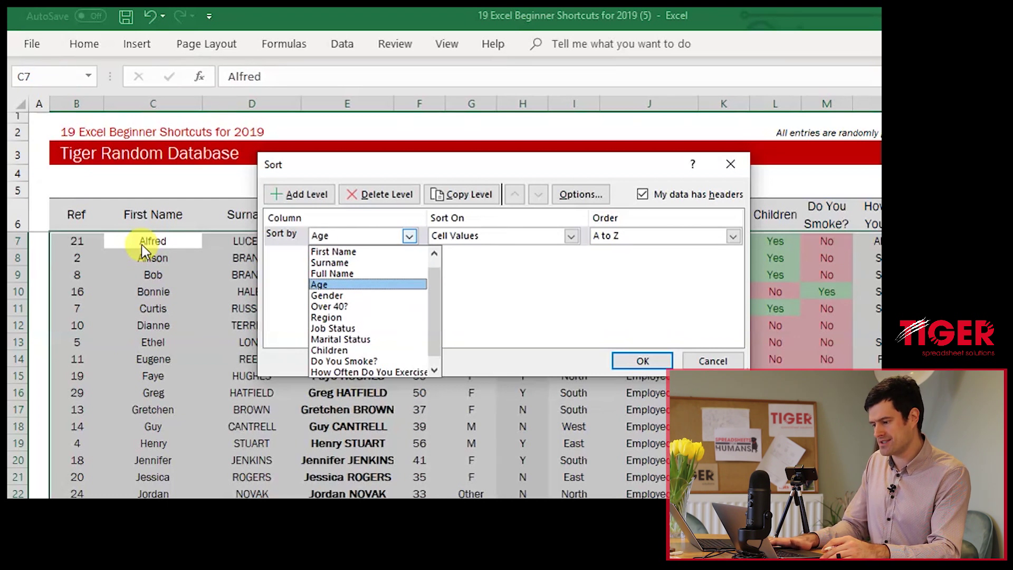
{"action": "key", "text": "Return"}
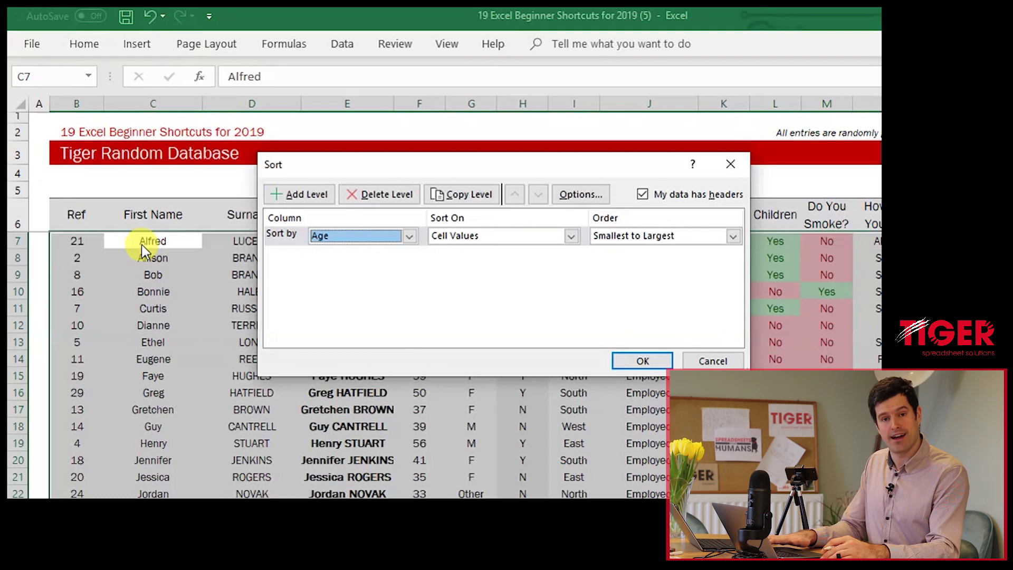
{"action": "key", "text": "Return"}
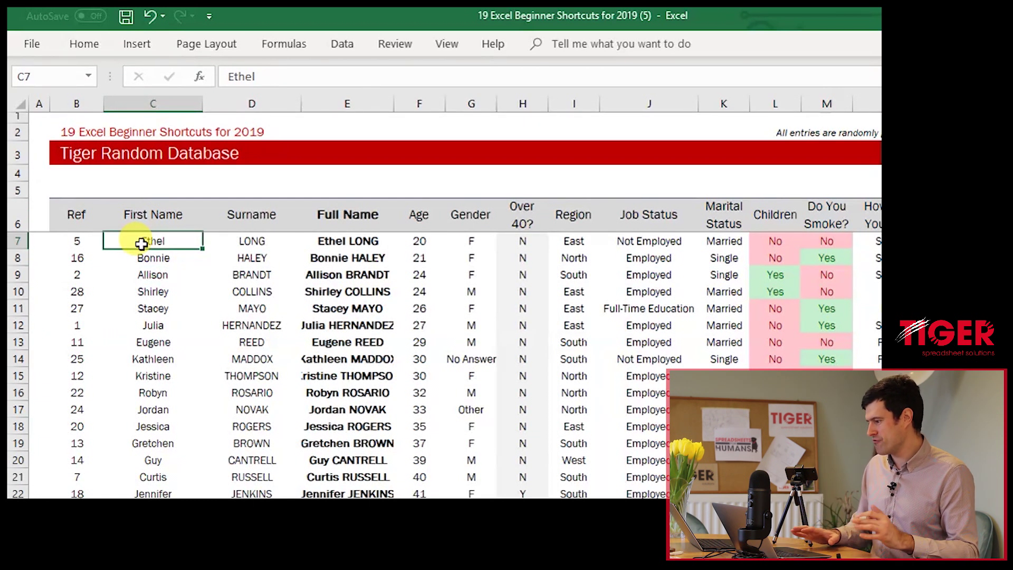
Step: Clear the entire Gender column, then undo to restore its values
{"action": "key", "text": "Left"}
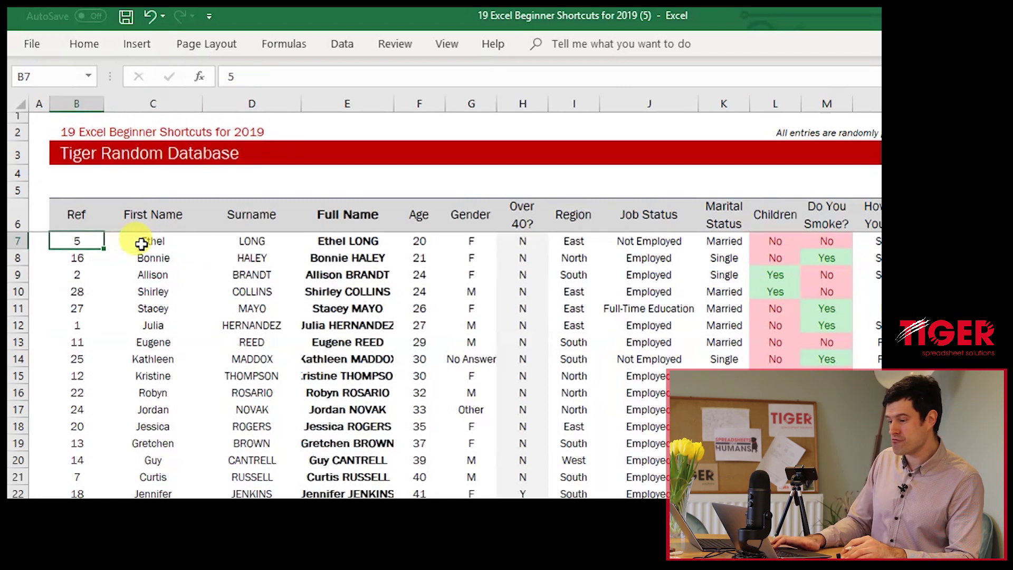
{"action": "key", "text": "Right"}
{"action": "key", "text": "Right"}
{"action": "key", "text": "Right"}
{"action": "key", "text": "Right"}
{"action": "key", "text": "Right"}
{"action": "key", "text": "Right"}
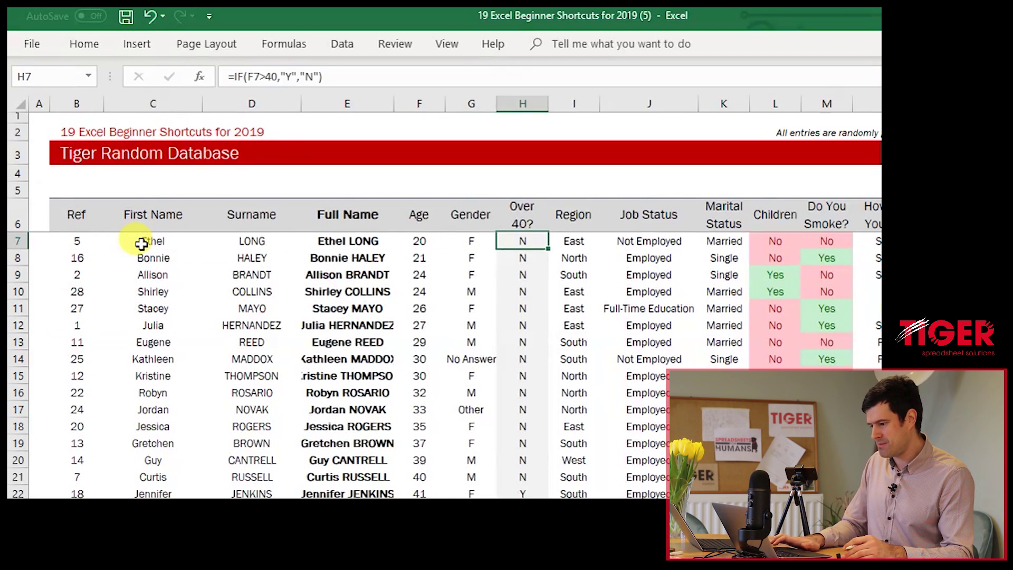
{"action": "key", "text": "Left"}
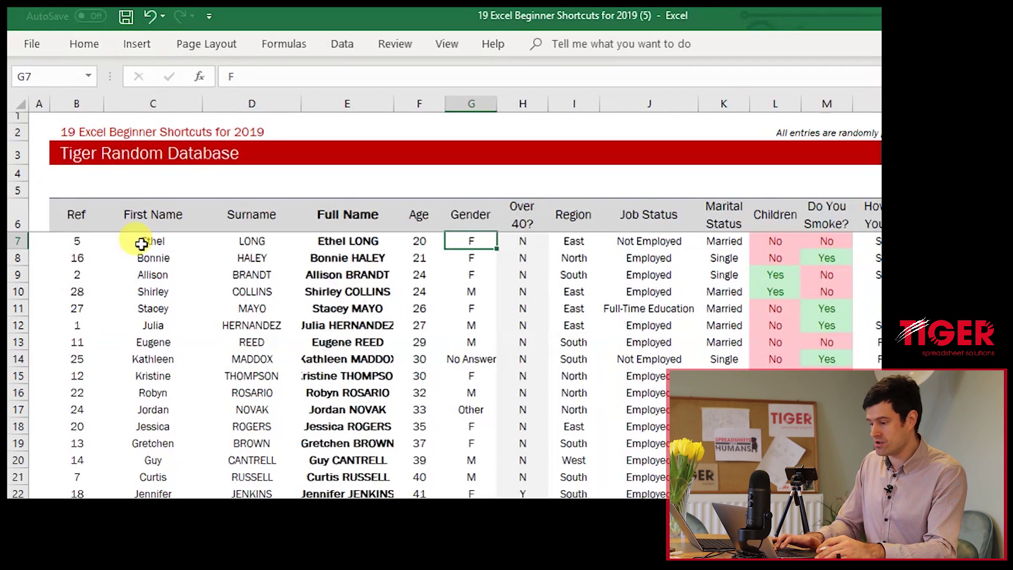
{"action": "key", "text": "ctrl+space"}
{"action": "key", "text": "Delete"}
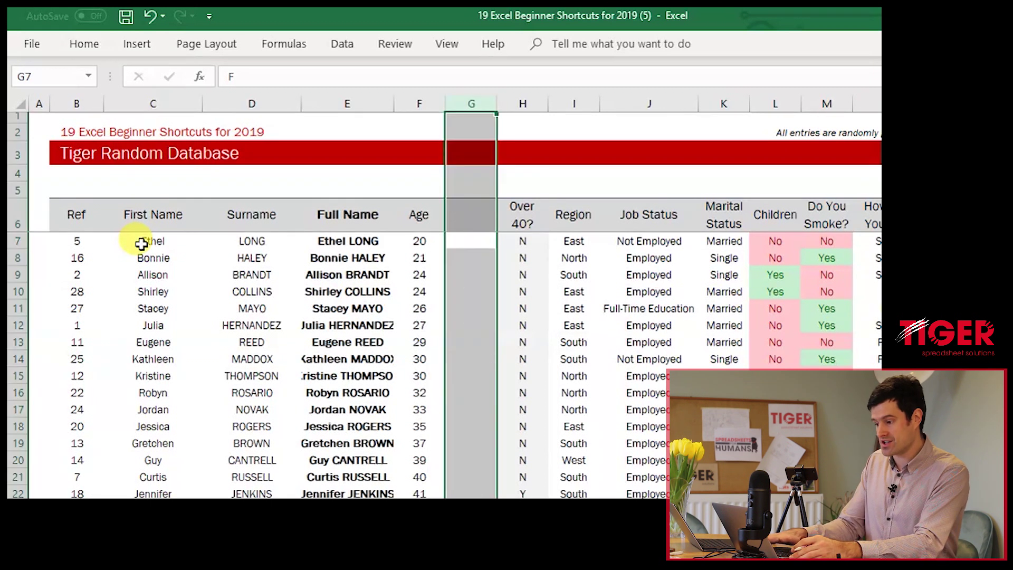
{"action": "key", "text": "Down"}
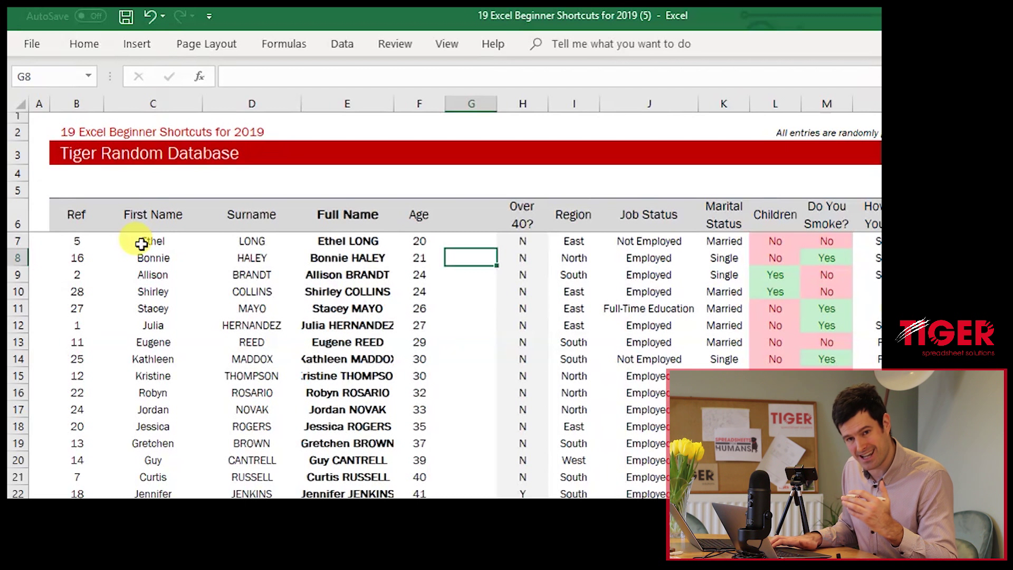
{"action": "key", "text": "Up"}
{"action": "key", "text": "Up"}
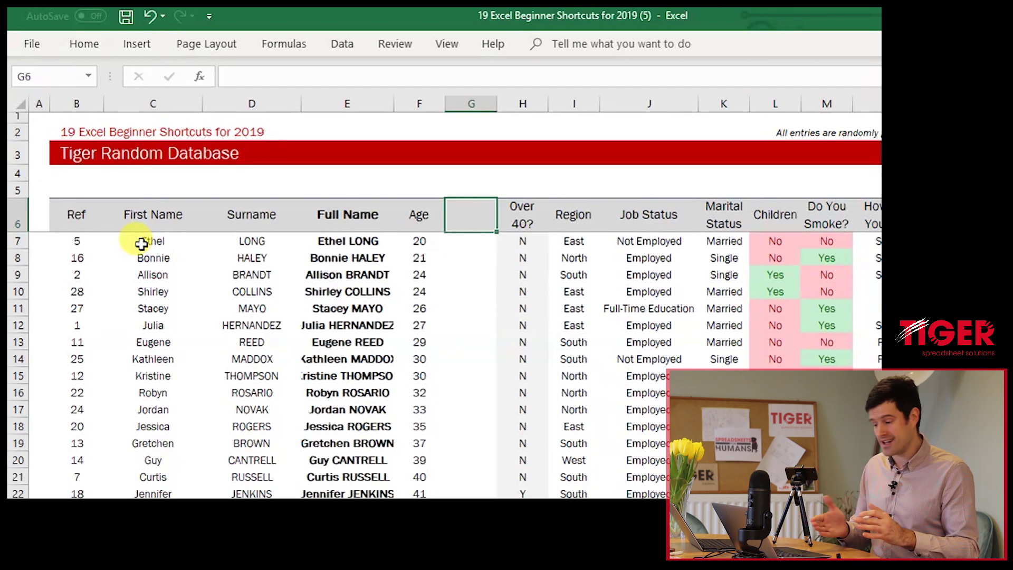
{"action": "key", "text": "ctrl+z"}
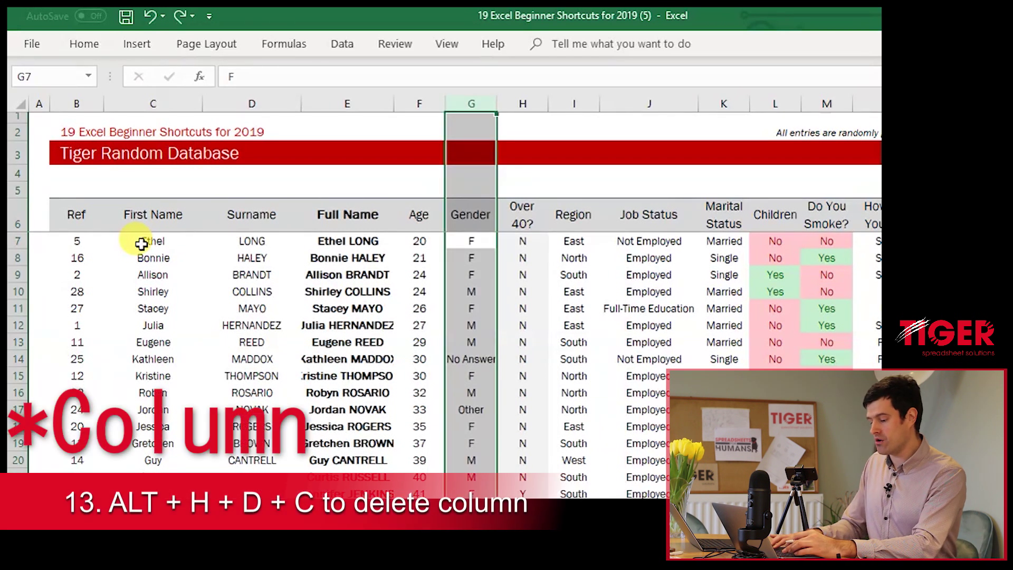
Step: Delete the Gender column G
{"action": "key", "text": "alt"}
{"action": "key", "text": "h"}
{"action": "key", "text": "d"}
{"action": "key", "text": "c"}
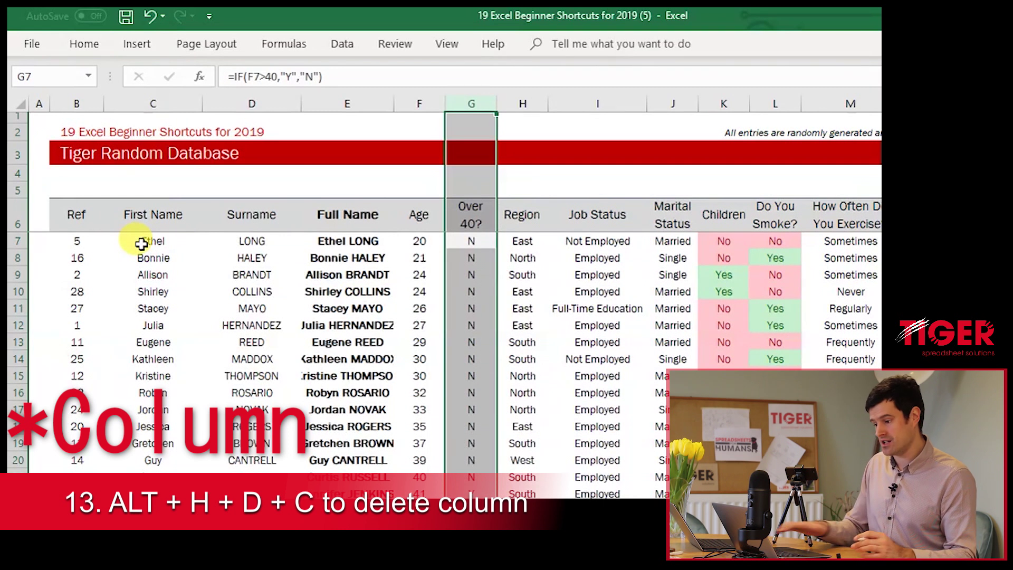
Step: Delete row 9, the record with Ref 2
{"action": "key", "text": "Down"}
{"action": "key", "text": "Down"}
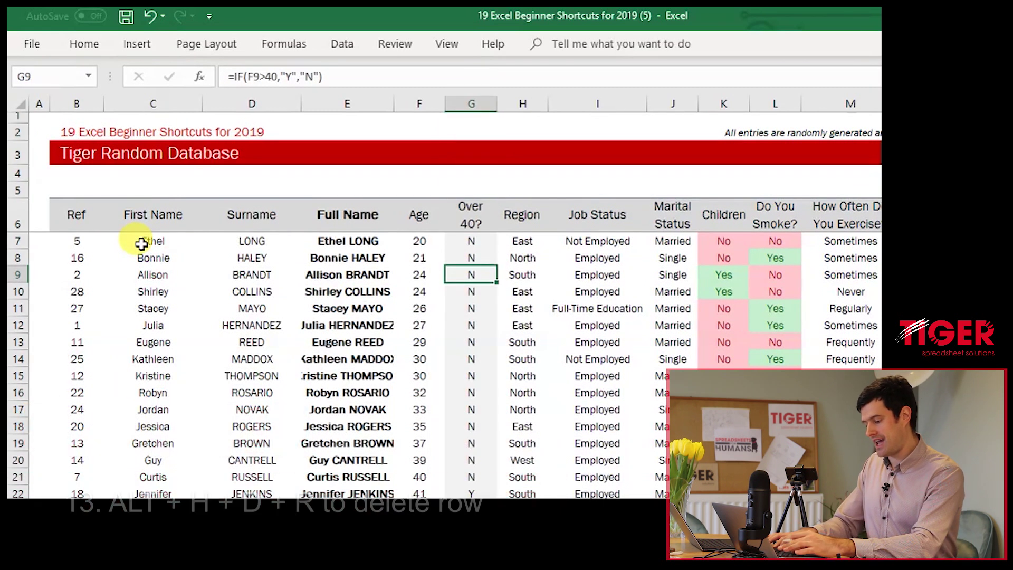
{"action": "key", "text": "alt"}
{"action": "key", "text": "h"}
{"action": "key", "text": "d"}
{"action": "key", "text": "r"}
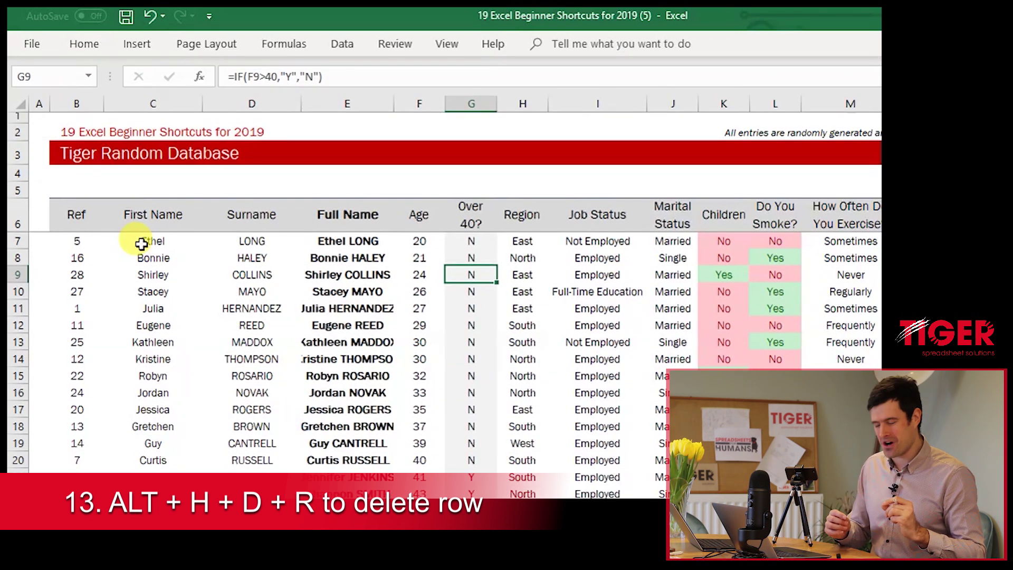
{"action": "key", "text": "Right"}
{"action": "key", "text": "Right"}
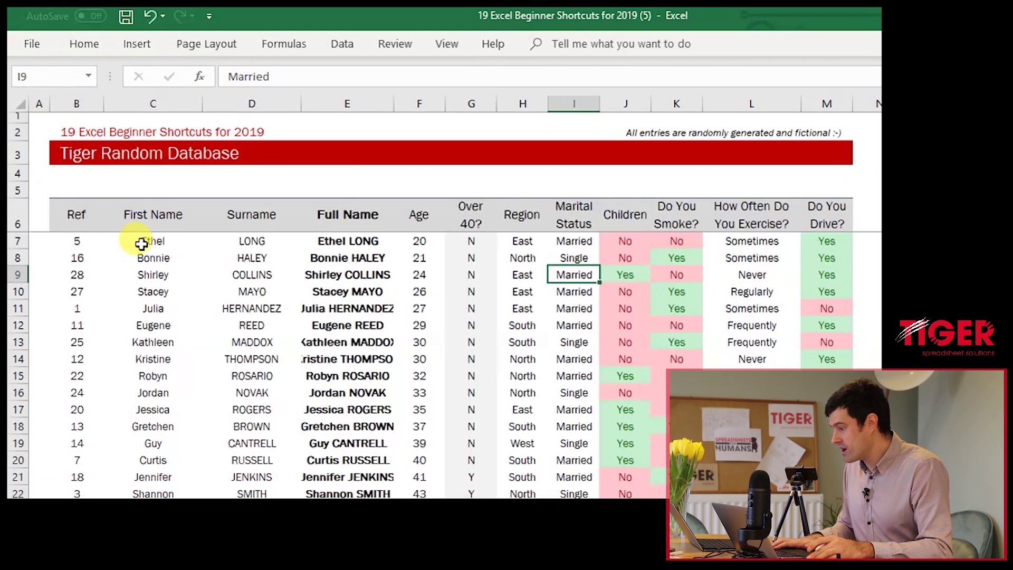
{"action": "key", "text": "Left"}
{"action": "key", "text": "Left"}
{"action": "key", "text": "Left"}
{"action": "key", "text": "Left"}
{"action": "key", "text": "Left"}
{"action": "key", "text": "Left"}
{"action": "key", "text": "Left"}
Step: Move to the Children cell J7 and copy its value, then step back toward Age cell F7
{"action": "key", "text": "Up"}
{"action": "key", "text": "Up"}
{"action": "key", "text": "Up"}
{"action": "key", "text": "Up"}
{"action": "key", "text": "Up"}
{"action": "key", "text": "Up"}
{"action": "key", "text": "Up"}
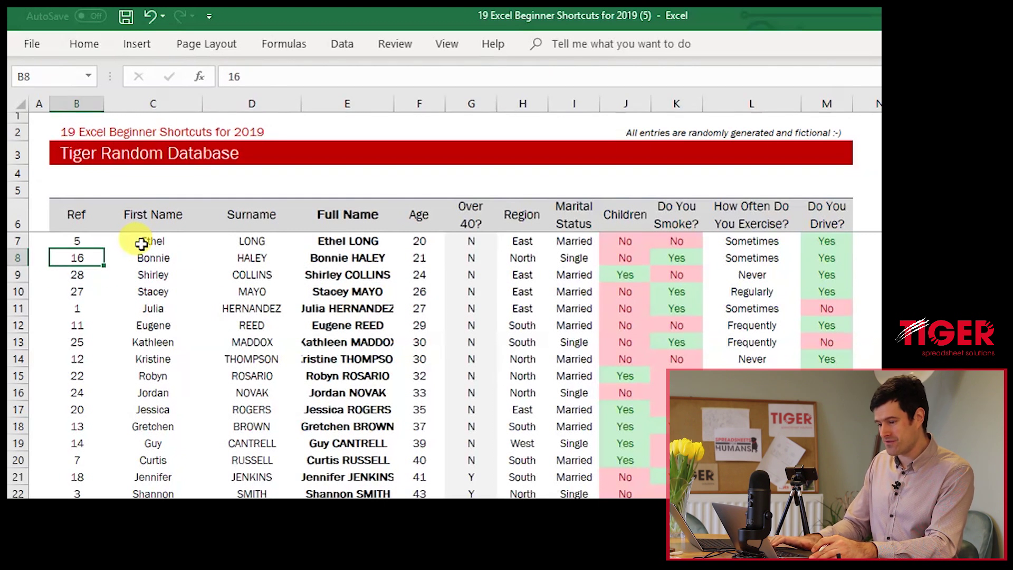
{"action": "key", "text": "Down"}
{"action": "key", "text": "Down"}
{"action": "key", "text": "Down"}
{"action": "key", "text": "Down"}
{"action": "key", "text": "Down"}
{"action": "key", "text": "Down"}
{"action": "key", "text": "Right"}
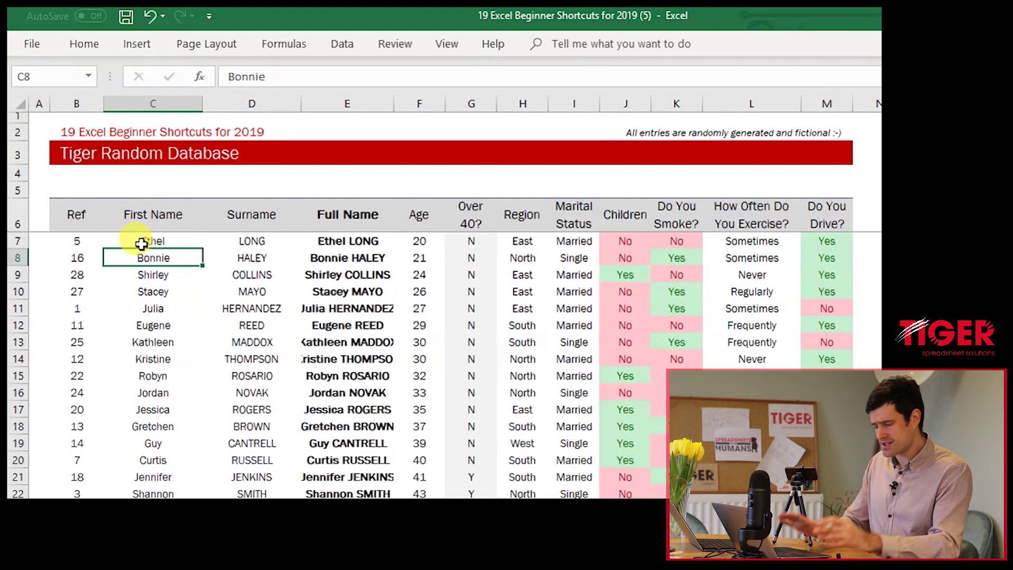
{"action": "key", "text": "Up"}
{"action": "key", "text": "Left"}
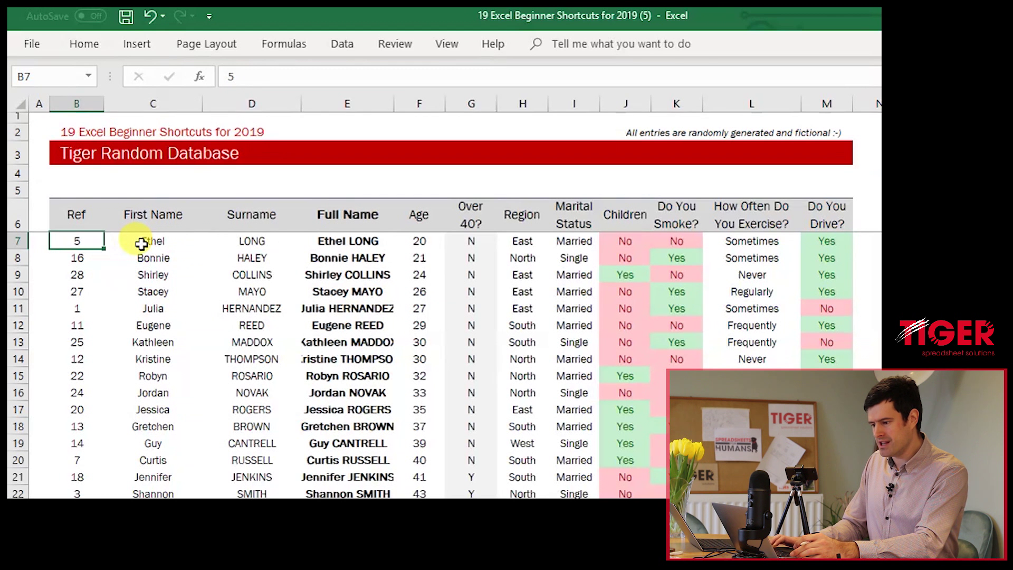
{"action": "key", "text": "Right"}
{"action": "key", "text": "Right"}
{"action": "key", "text": "Right"}
{"action": "key", "text": "Right"}
{"action": "key", "text": "Right"}
{"action": "key", "text": "Right"}
{"action": "key", "text": "Right"}
{"action": "key", "text": "Right"}
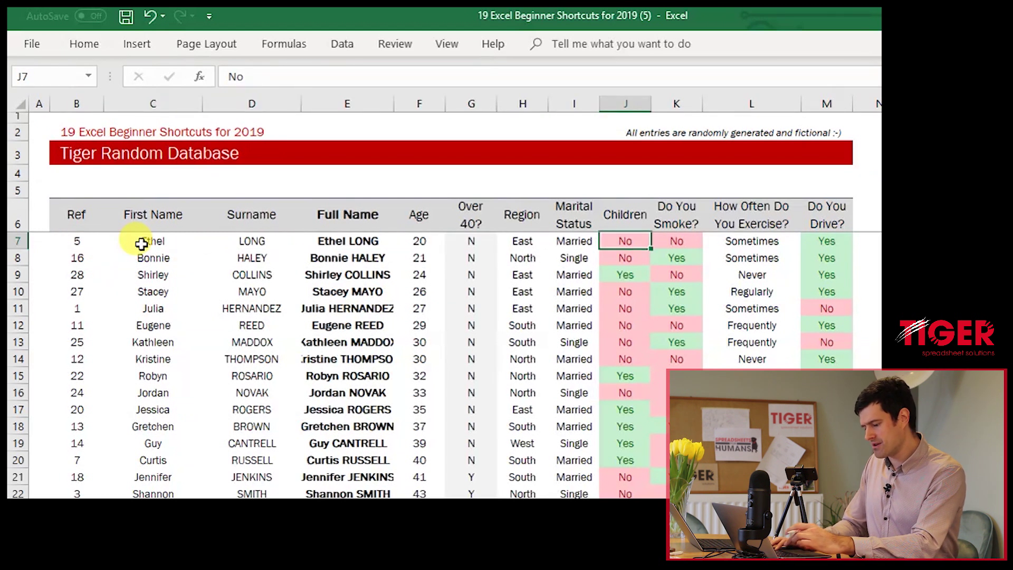
{"action": "key", "text": "ctrl+c"}
{"action": "key", "text": "Left"}
{"action": "key", "text": "Left"}
{"action": "key", "text": "Left"}
{"action": "key", "text": "Left"}
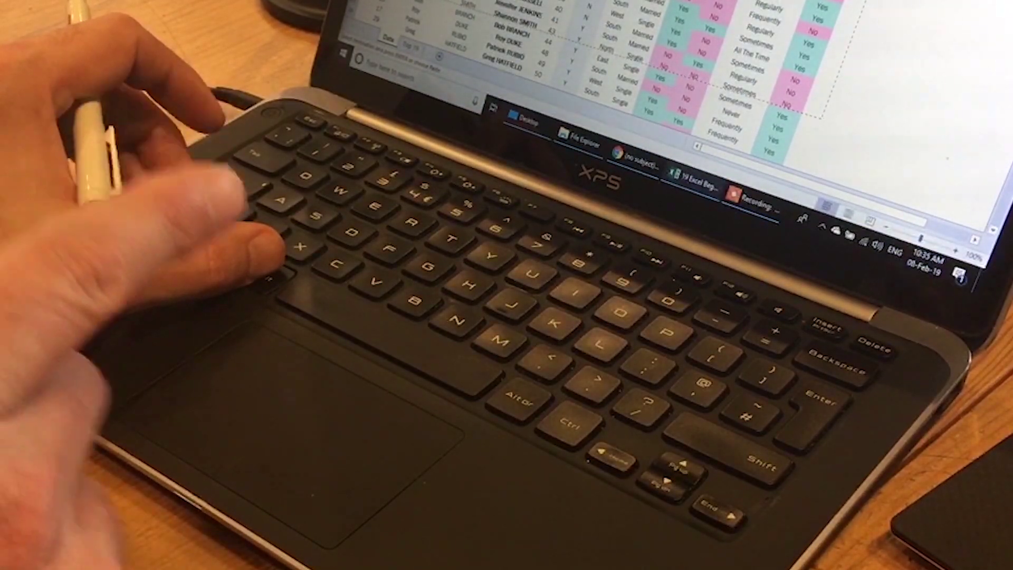
Step: Bring up Paste Special with Ctrl+Alt+V and move the dialog aside
{"action": "key", "text": "ctrl+alt+v"}
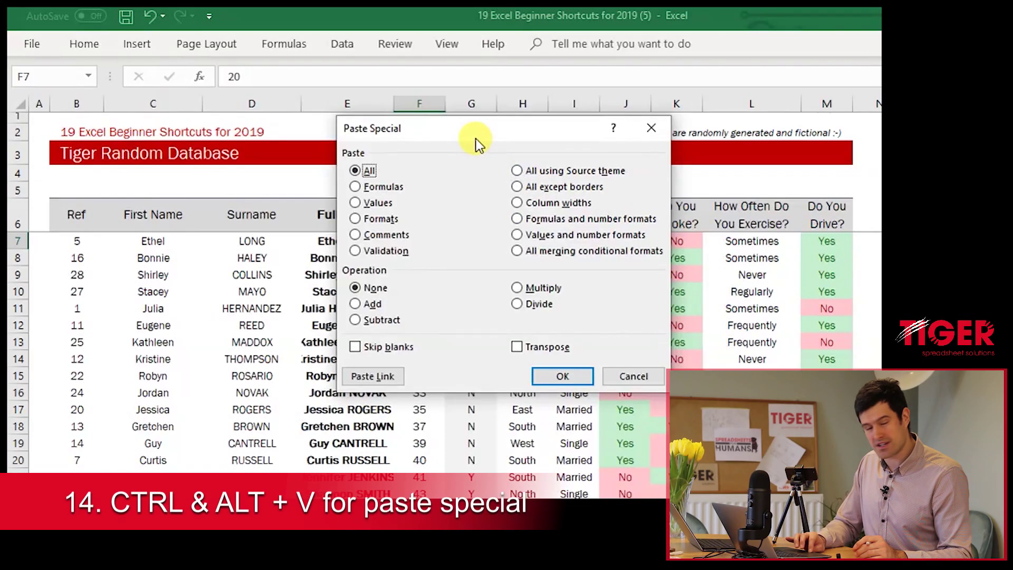
{"action": "left_click_drag", "start_coordinate": [476, 138], "coordinate": [410, 144]}
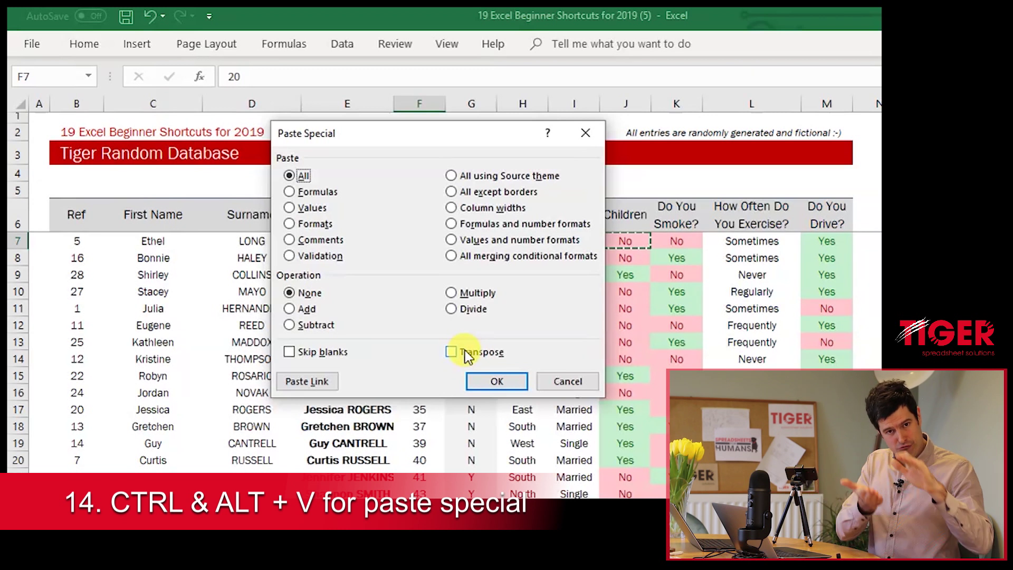
Step: Dismiss Paste Special without pasting and cancel the pending copy of J7
{"action": "left_click", "coordinate": [587, 134]}
{"action": "key", "text": "Escape"}
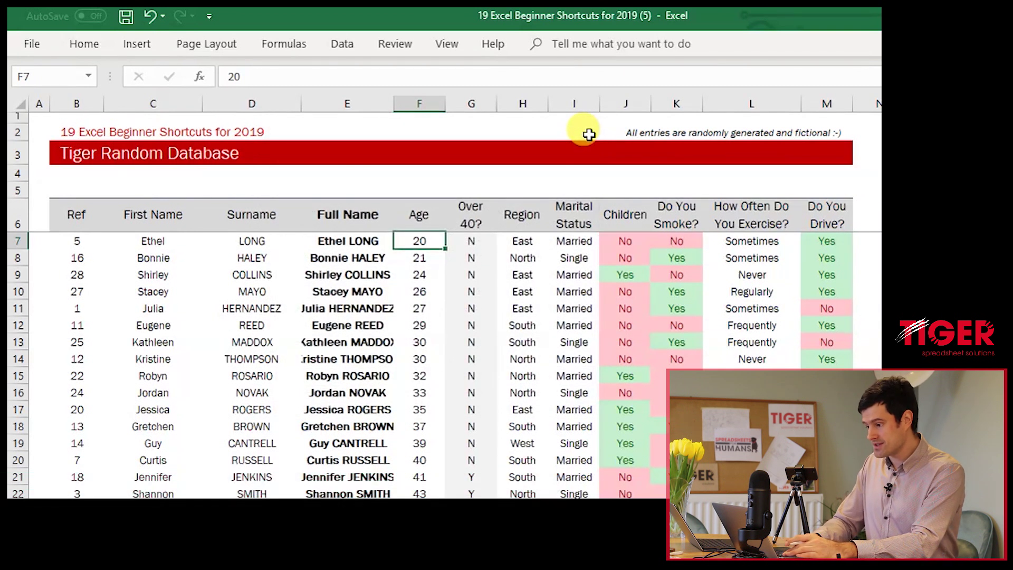
{"action": "left_click", "coordinate": [624, 244]}
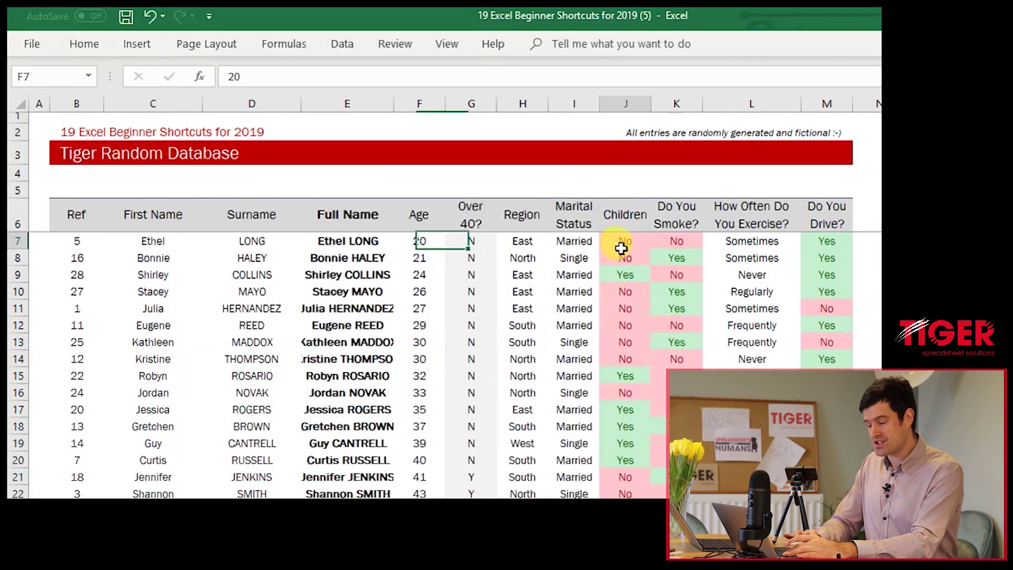
Step: Paste only the formats of Full Name cell E7 onto Ref cell B7
{"action": "left_click", "coordinate": [366, 242]}
{"action": "key", "text": "ctrl+c"}
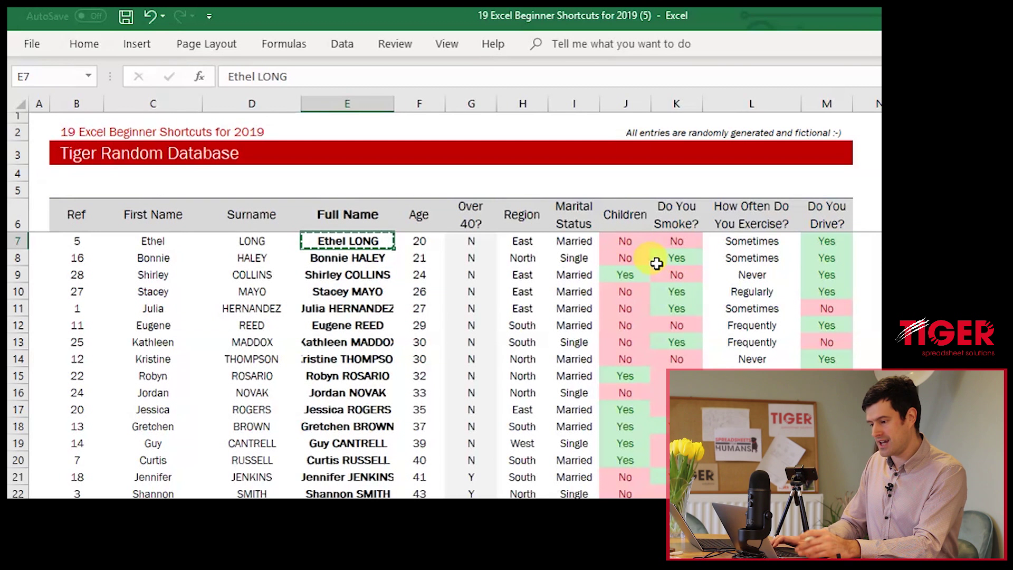
{"action": "key", "text": "Left"}
{"action": "key", "text": "Left"}
{"action": "key", "text": "Left"}
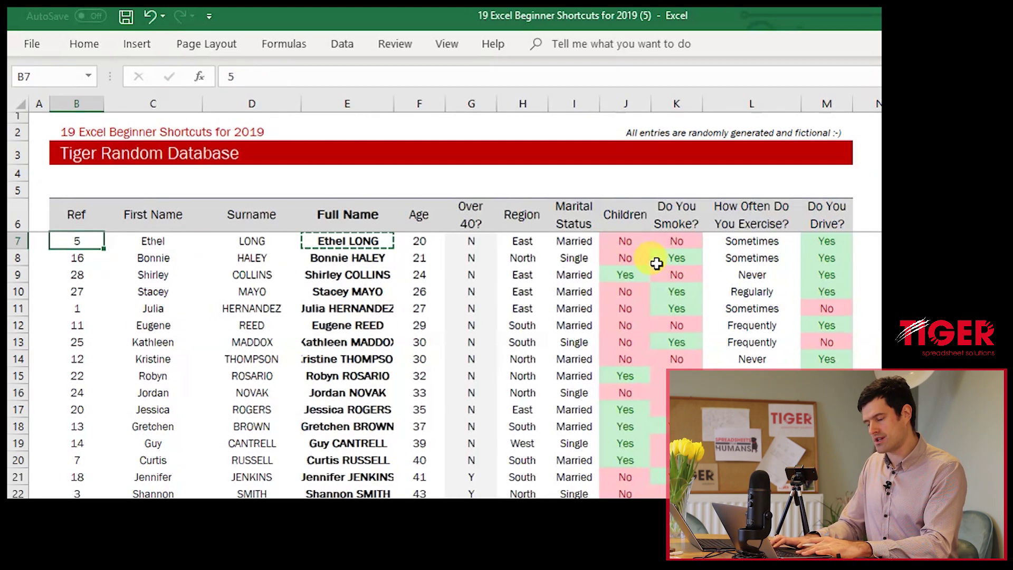
{"action": "key", "text": "ctrl+alt+v"}
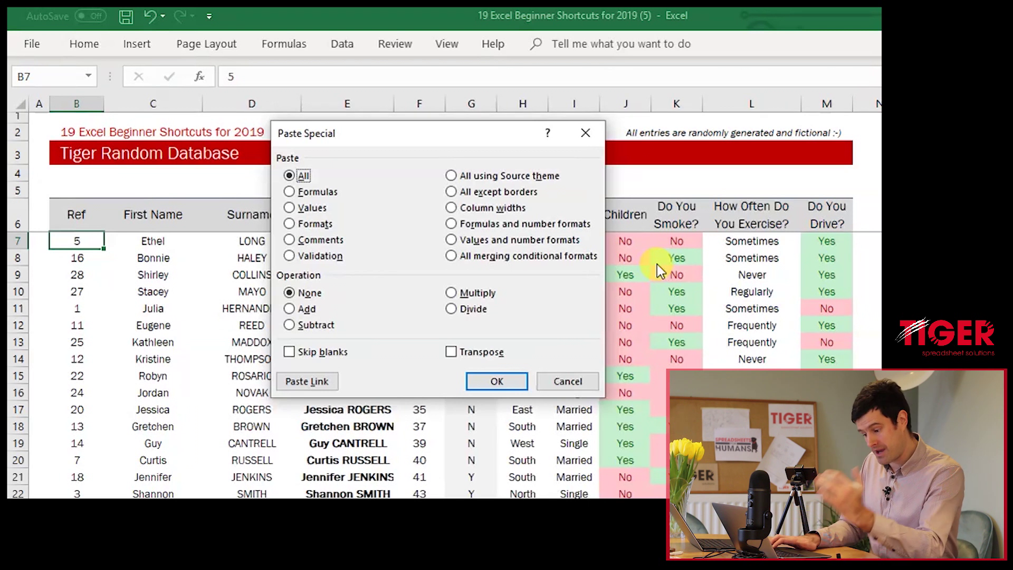
{"action": "key", "text": "t"}
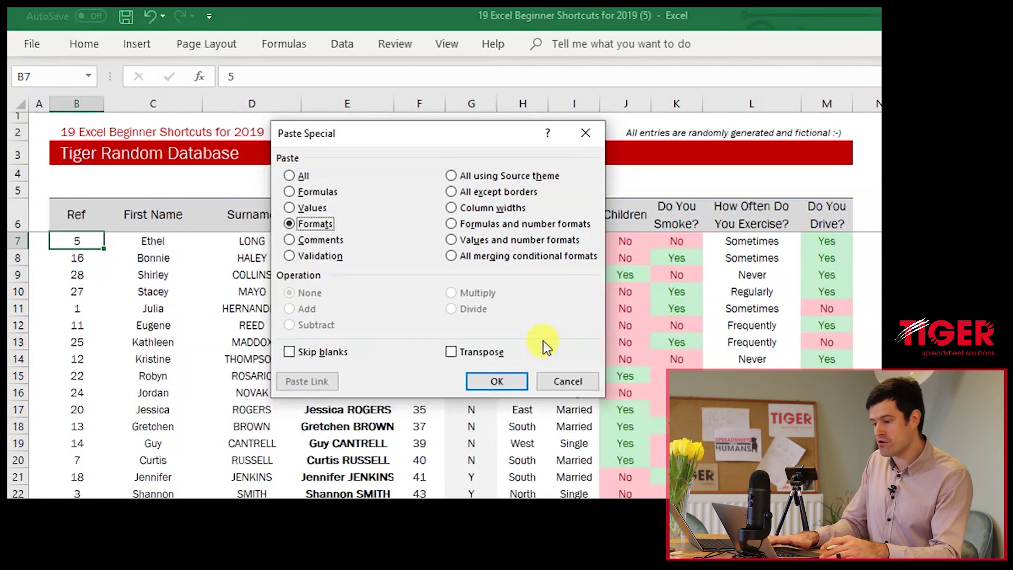
{"action": "key", "text": "Return"}
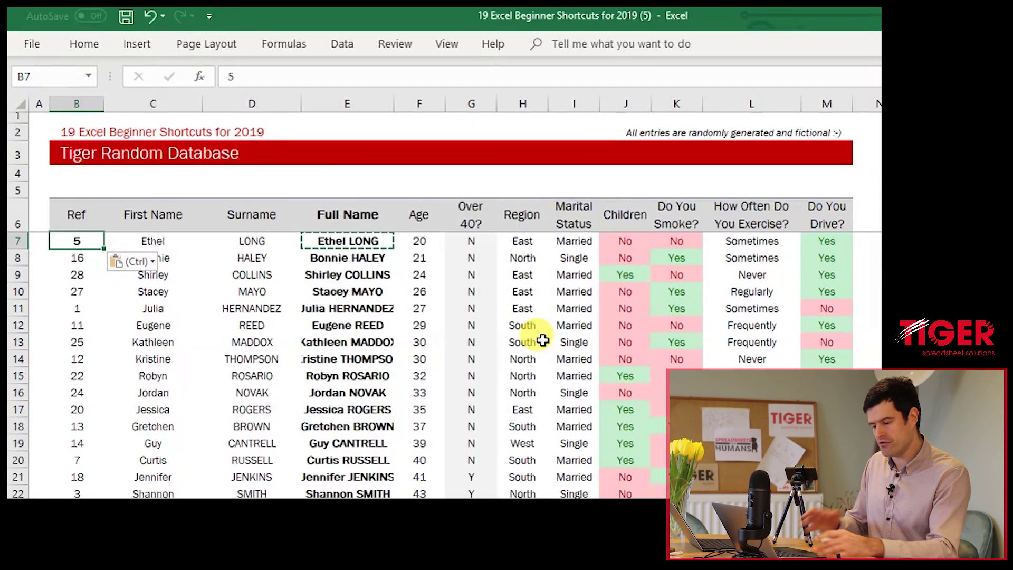
Step: Undo the format paste and column deletion, landing back on Region cell H9
{"action": "key", "text": "Escape"}
{"action": "key", "text": "ctrl+z"}
{"action": "key", "text": "ctrl+z"}
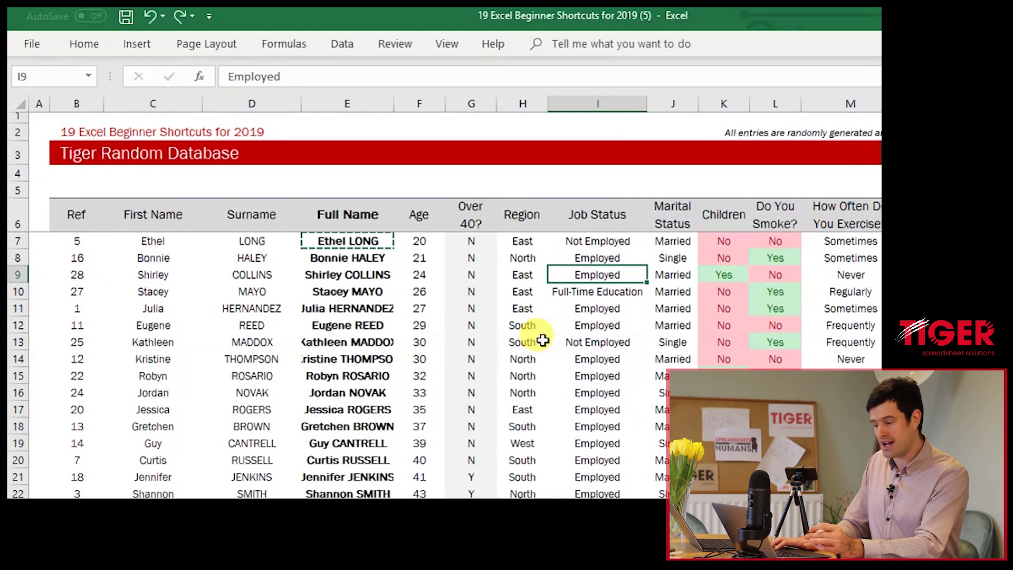
{"action": "key", "text": "Left"}
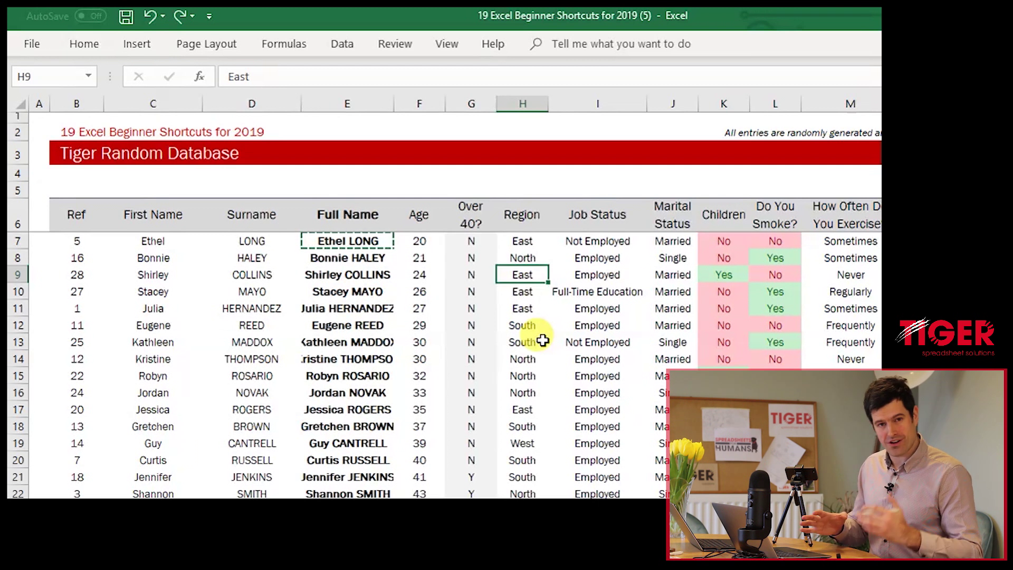
{"action": "key", "text": "Escape"}
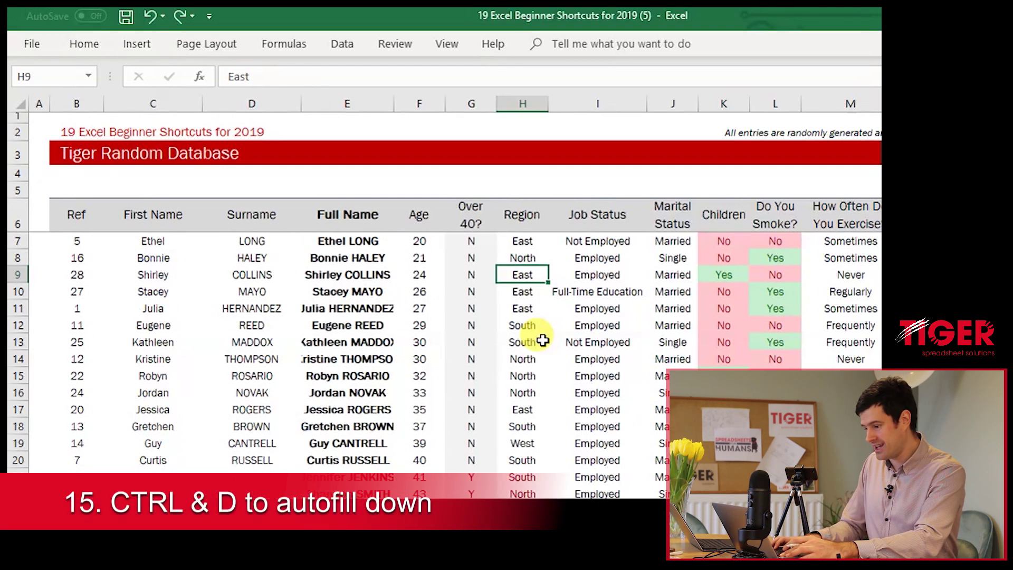
{"action": "key", "text": "Left"}
{"action": "key", "text": "Left"}
{"action": "key", "text": "Left"}
{"action": "key", "text": "Right"}
{"action": "key", "text": "Right"}
{"action": "key", "text": "Right"}
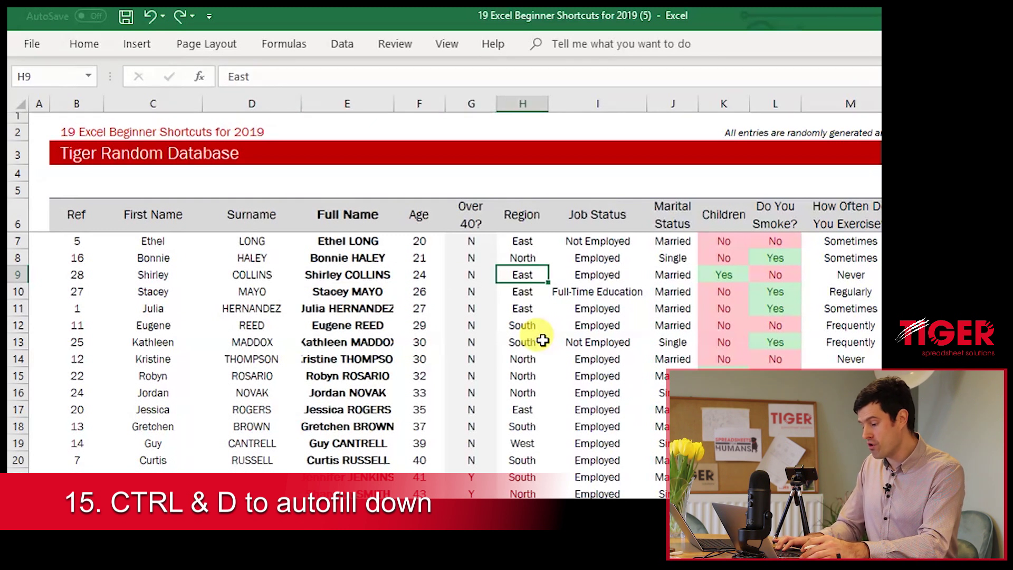
Step: Insert a blank column before Region and copy the 'Over 40?' header into H6
{"action": "key", "text": "ctrl+space"}
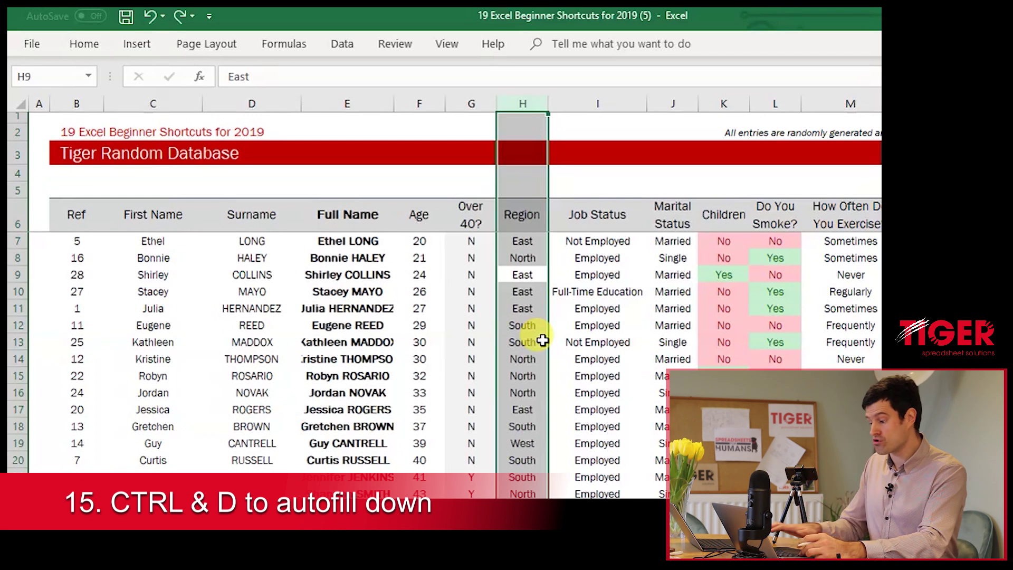
{"action": "key", "text": "ctrl+shift+plus"}
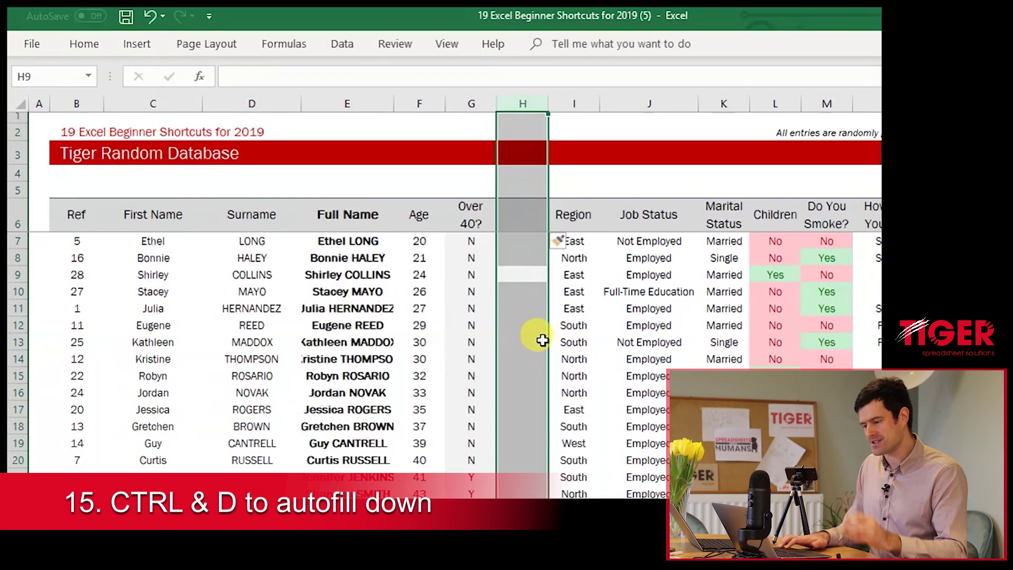
{"action": "key", "text": "Up"}
{"action": "key", "text": "Up"}
{"action": "key", "text": "Up"}
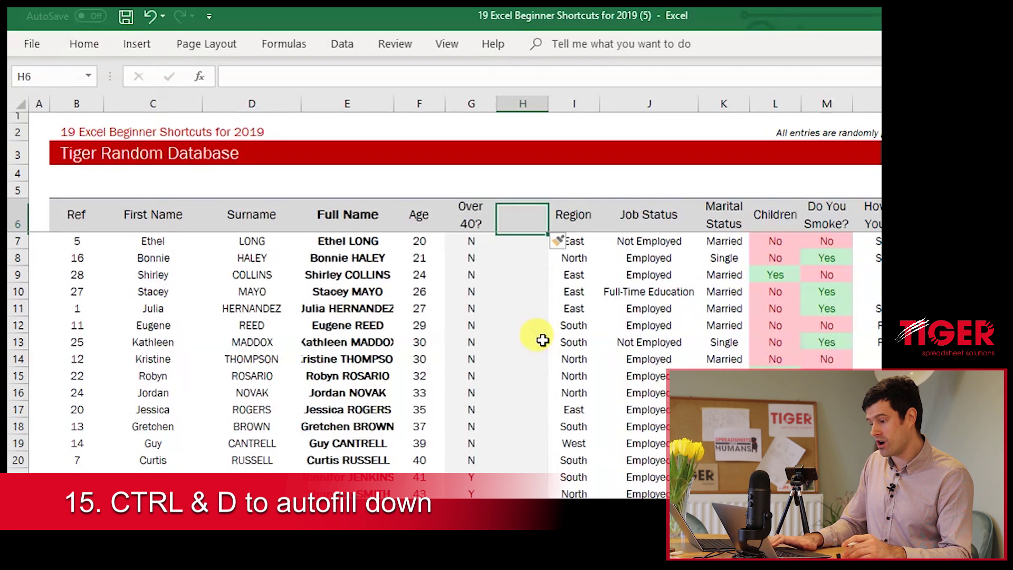
{"action": "key", "text": "Left"}
{"action": "key", "text": "ctrl+c"}
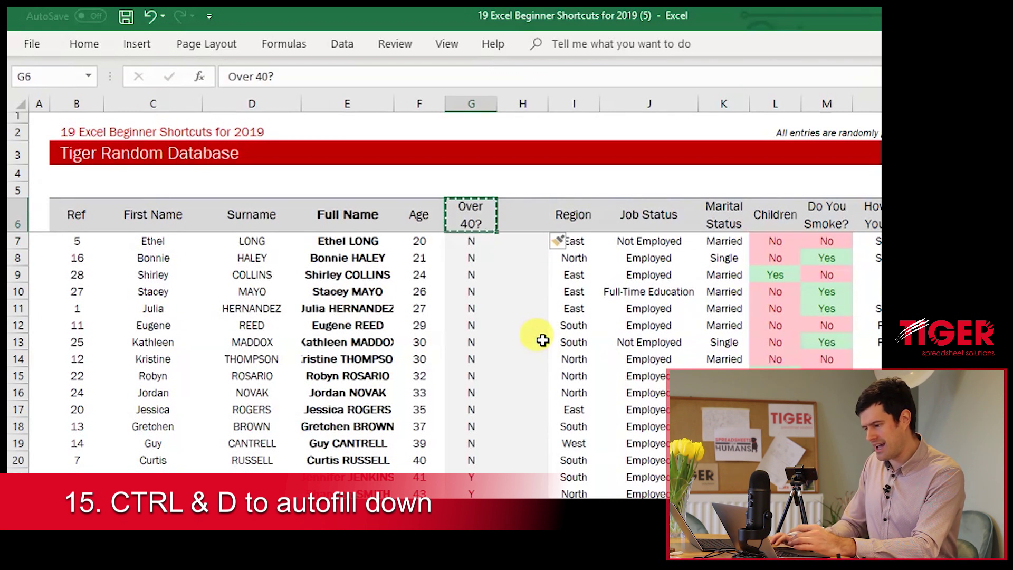
{"action": "key", "text": "Right"}
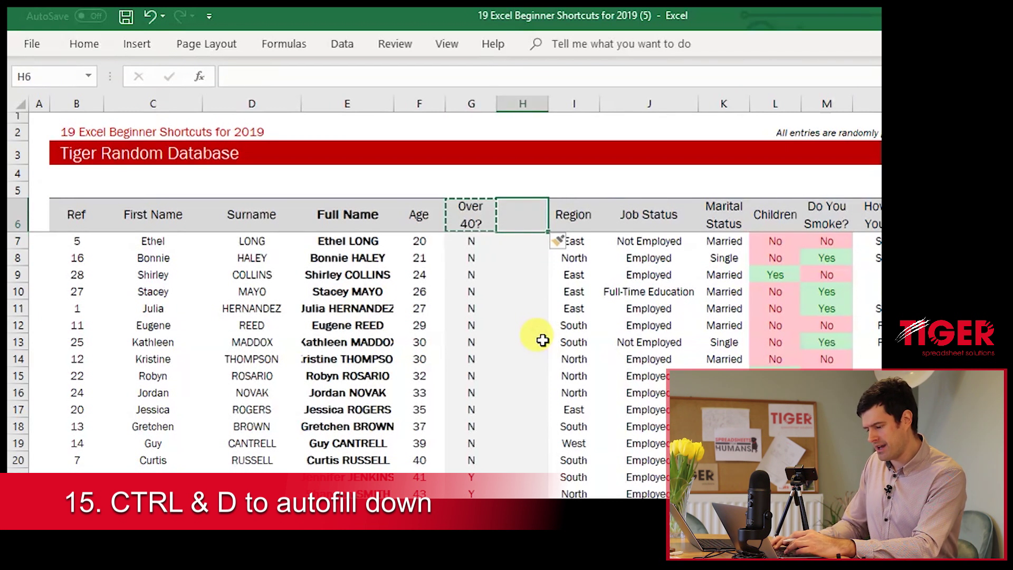
{"action": "key", "text": "ctrl+v"}
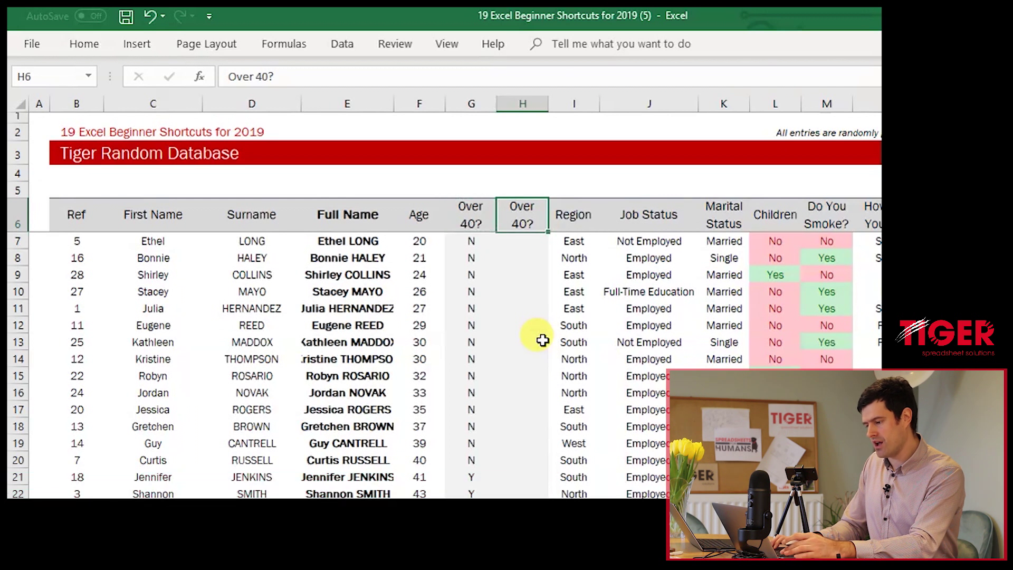
Step: Rename the H6 header from 'Over 40?' to 'Over 25?'
{"action": "key", "text": "F2"}
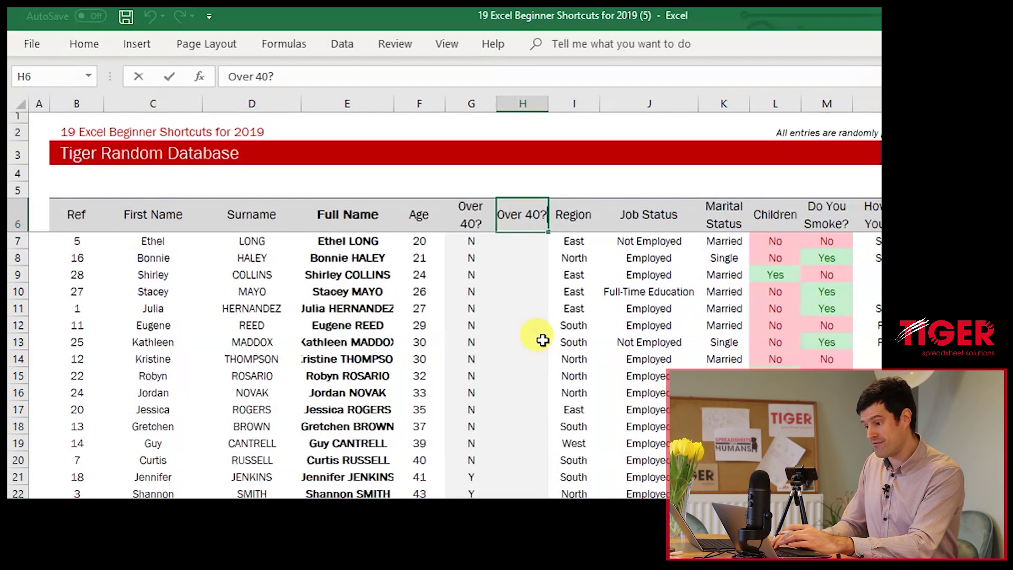
{"action": "key", "text": "BackSpace"}
{"action": "key", "text": "BackSpace"}
{"action": "key", "text": "BackSpace"}
{"action": "type", "text": "25?"}
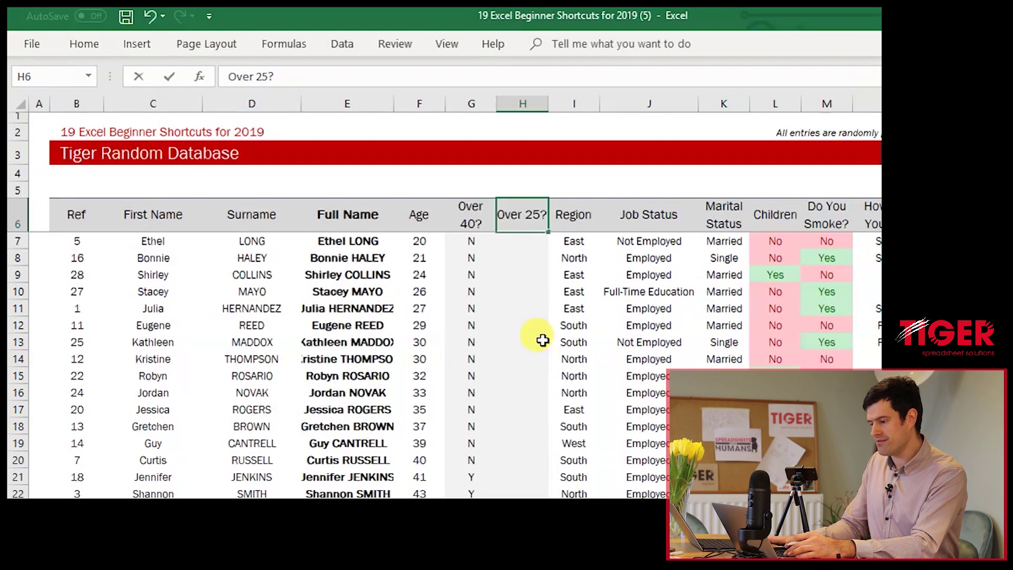
{"action": "key", "text": "Return"}
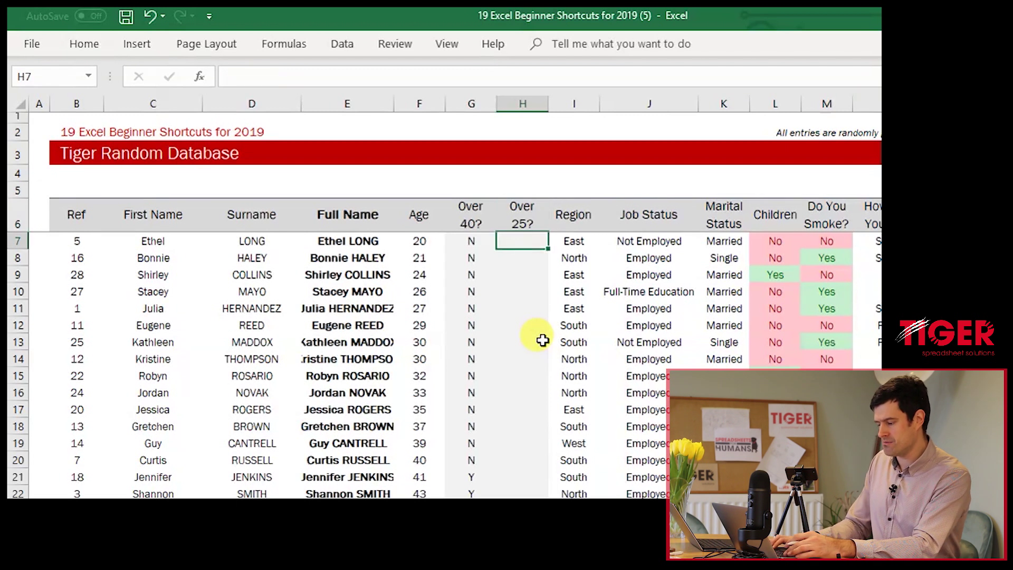
Step: Enter =IF(F7>25,"Y","N") in H7 to flag ages over 25
{"action": "type", "text": "=if("}
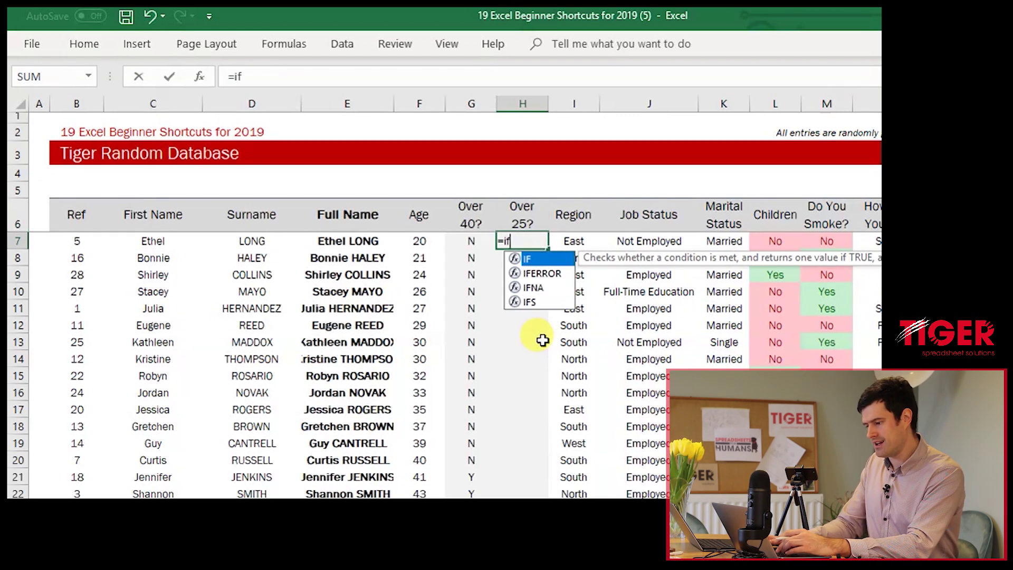
{"action": "key", "text": "Left"}
{"action": "key", "text": "Left"}
{"action": "type", "text": ">2"}
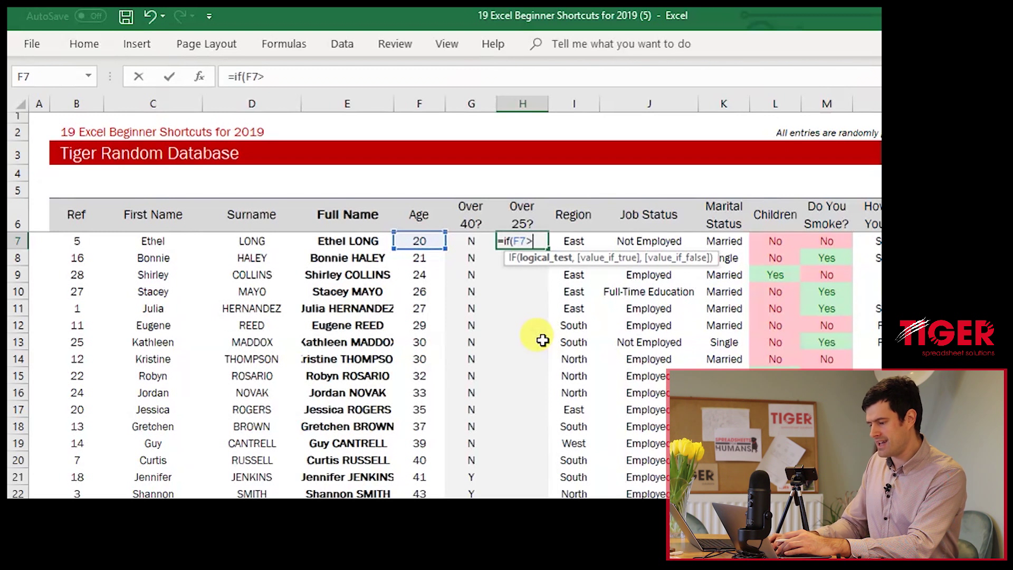
{"action": "type", "text": "5,"}
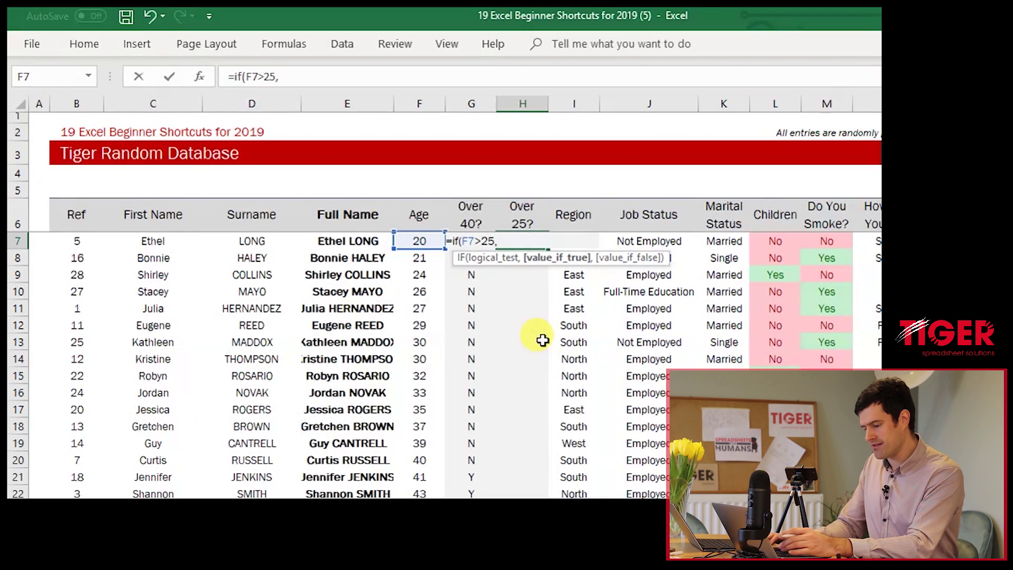
{"action": "type", "text": "\"Y\","}
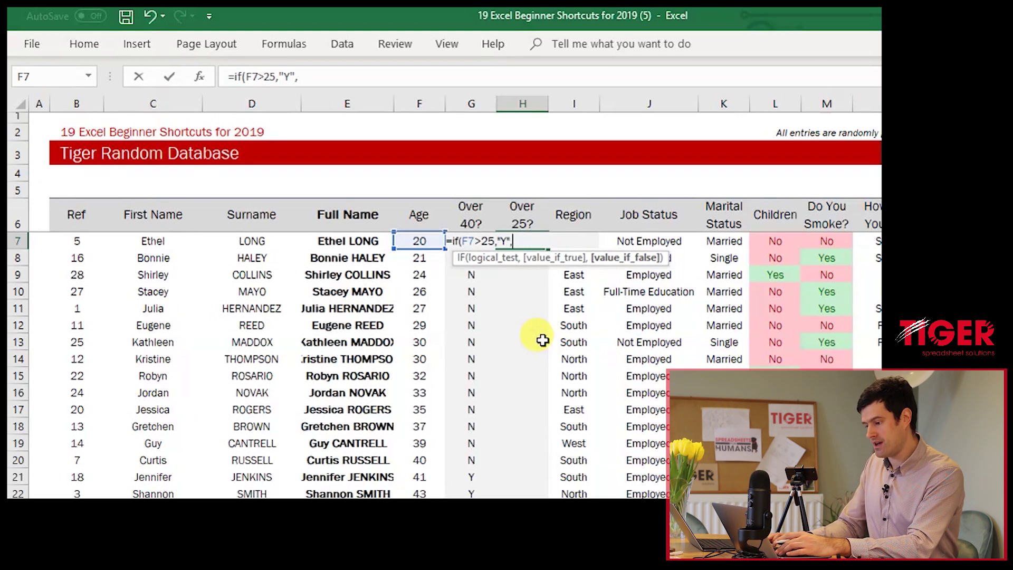
{"action": "type", "text": "\"N\""}
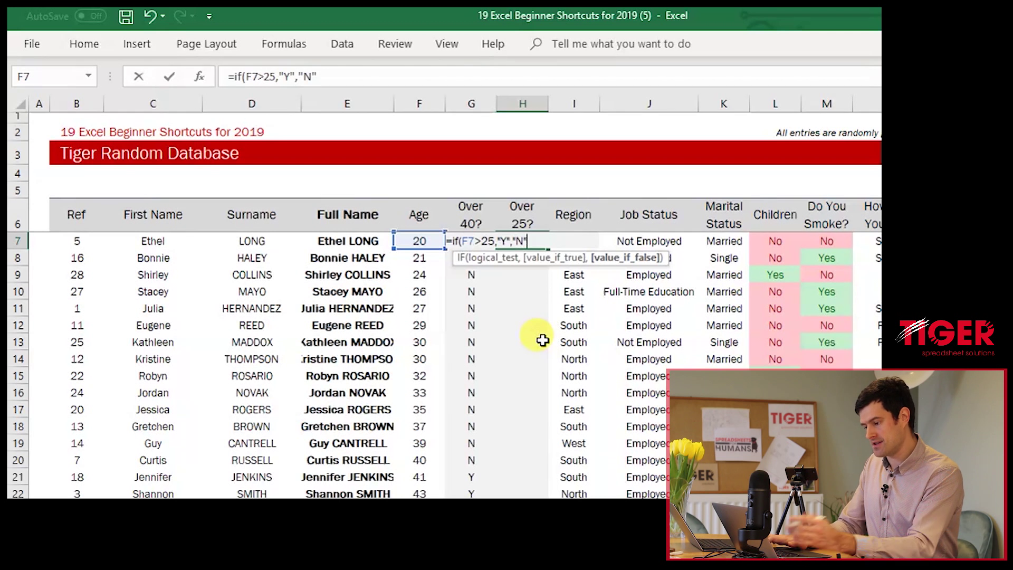
{"action": "key", "text": "Return"}
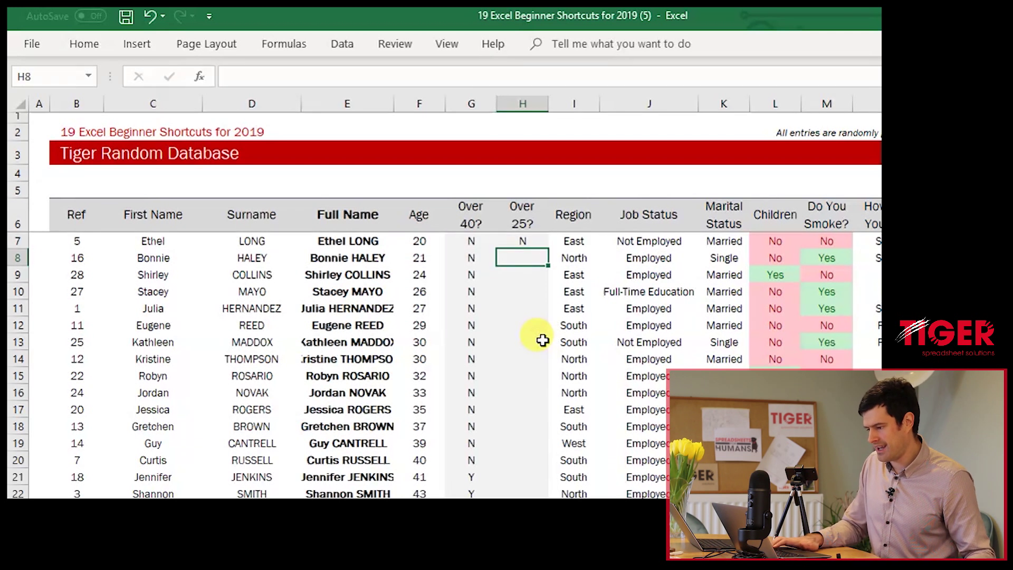
{"action": "key", "text": "Up"}
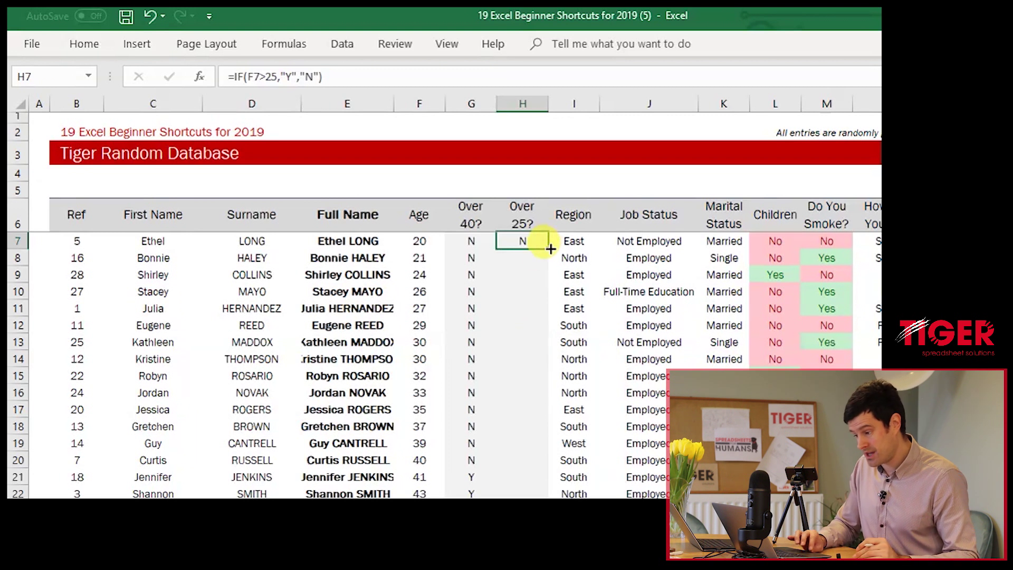
Step: Drag-fill the IF formula down to row 14, then undo it and return to H7
{"action": "left_click_drag", "start_coordinate": [550, 248], "coordinate": [539, 366]}
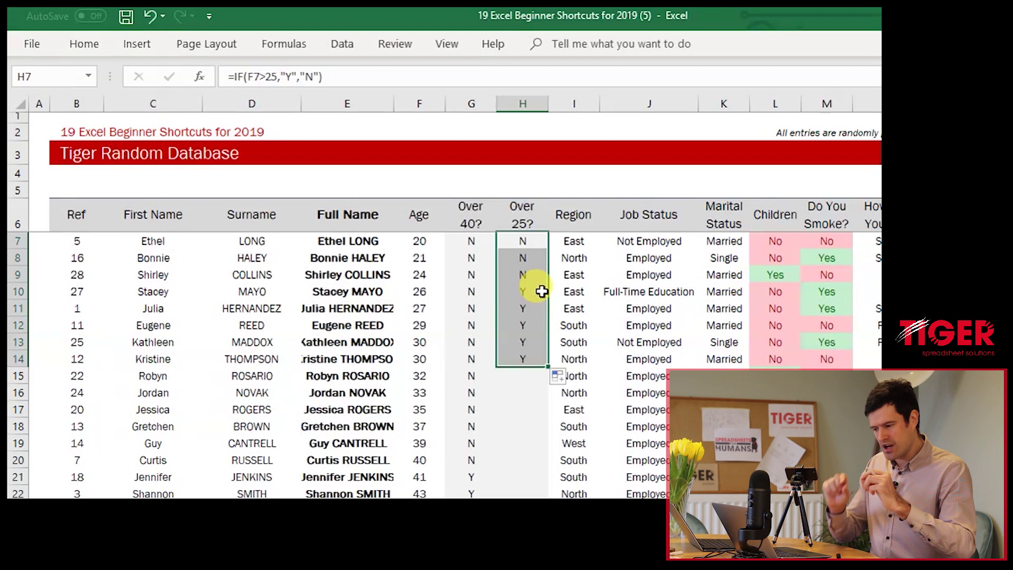
{"action": "key", "text": "Up"}
{"action": "key", "text": "Down"}
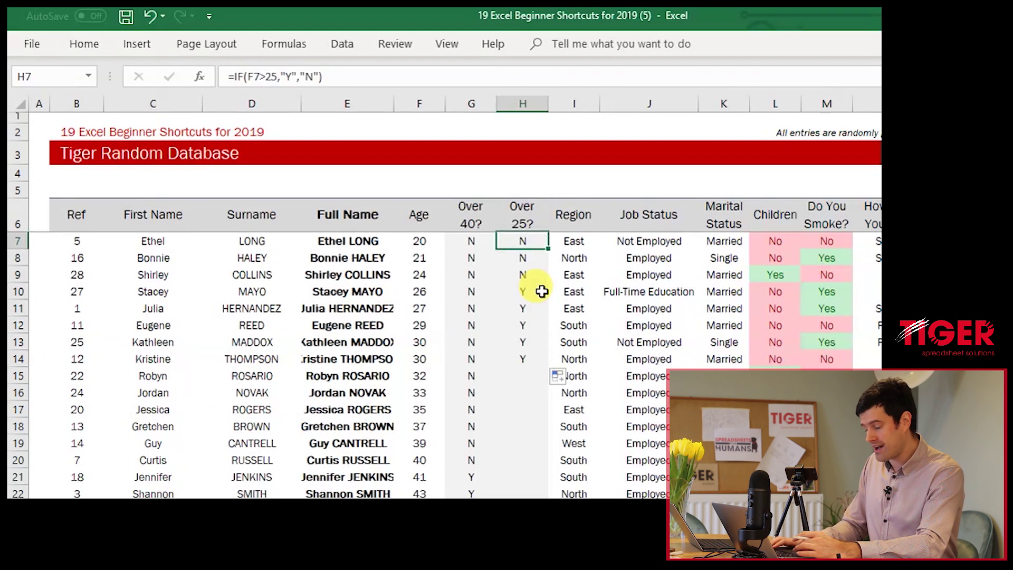
{"action": "key", "text": "ctrl+z"}
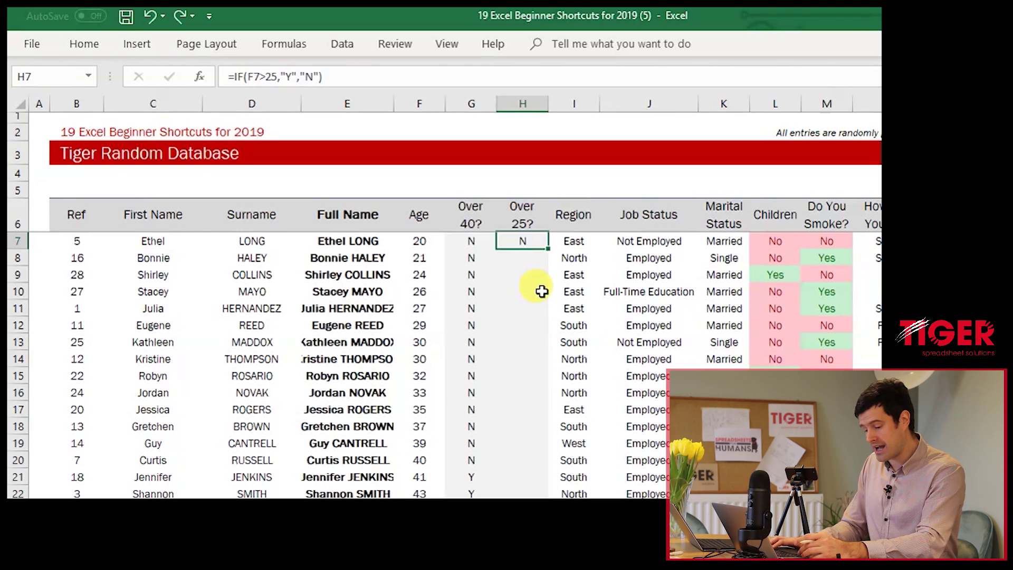
{"action": "key", "text": "ctrl+Down"}
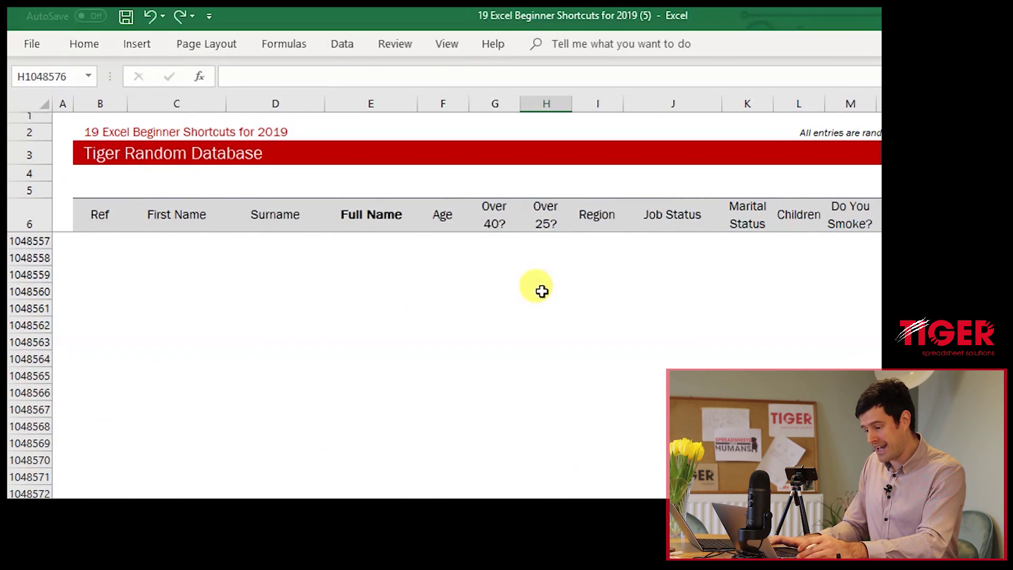
{"action": "key", "text": "ctrl+Up"}
{"action": "key", "text": "Down"}
{"action": "key", "text": "Up"}
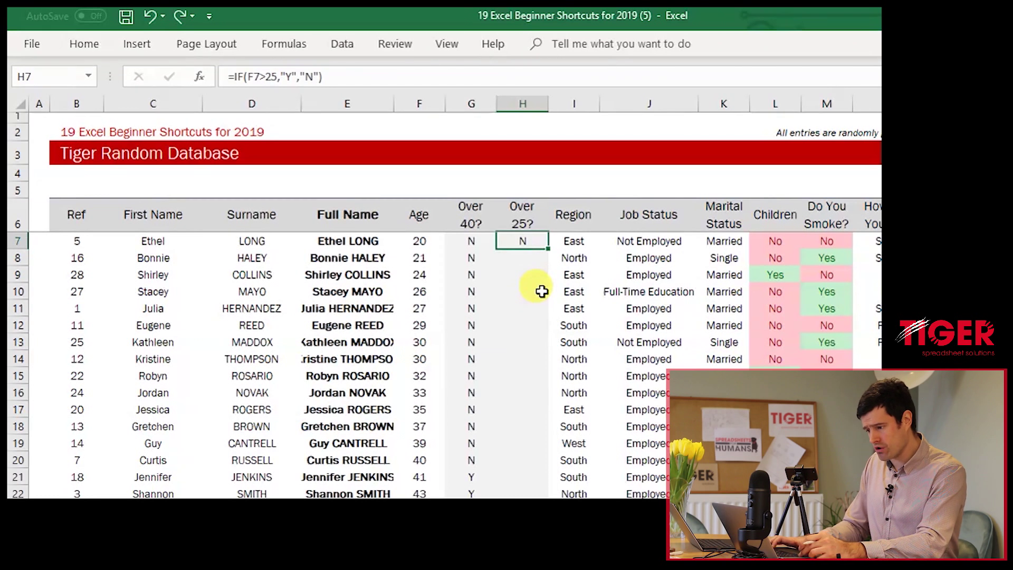
Step: Select column H downward from H7 and fill the IF formula down with Ctrl+D
{"action": "key", "text": "ctrl+shift+Down"}
{"action": "key", "text": "Up"}
{"action": "key", "text": "Up"}
{"action": "key", "text": "Down"}
{"action": "key", "text": "Down"}
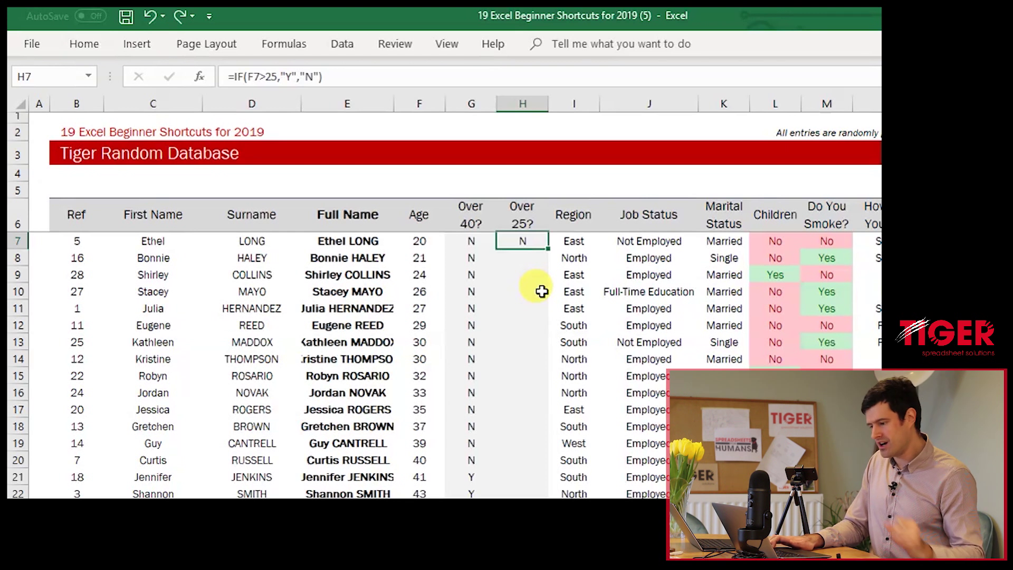
{"action": "key", "text": "shift+Down"}
{"action": "key", "text": "shift+Down"}
{"action": "key", "text": "shift+Down"}
{"action": "key", "text": "shift+Down"}
{"action": "key", "text": "shift+Down"}
{"action": "key", "text": "shift+Down"}
{"action": "key", "text": "shift+Down"}
{"action": "key", "text": "shift+Down"}
{"action": "key", "text": "shift+Down"}
{"action": "key", "text": "shift+Down"}
{"action": "key", "text": "shift+Down"}
{"action": "key", "text": "shift+Down"}
{"action": "key", "text": "shift+Down"}
{"action": "key", "text": "shift+Down"}
{"action": "key", "text": "shift+Down"}
{"action": "key", "text": "shift+Down"}
{"action": "key", "text": "shift+Down"}
{"action": "key", "text": "shift+Down"}
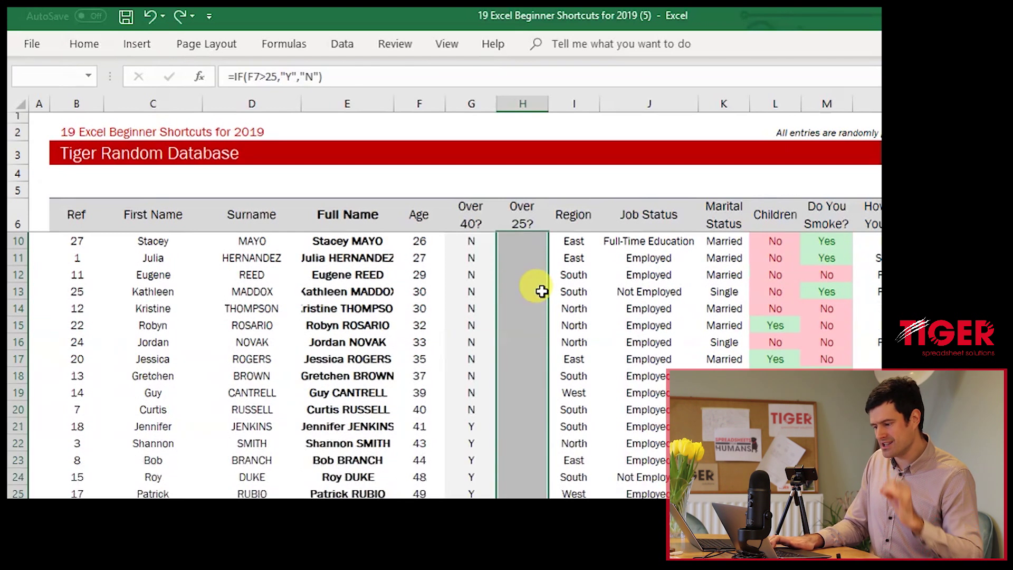
{"action": "key", "text": "shift+Down"}
{"action": "key", "text": "shift+Down"}
{"action": "key", "text": "shift+Down"}
{"action": "key", "text": "shift+Down"}
{"action": "key", "text": "shift+Down"}
{"action": "key", "text": "shift+Down"}
{"action": "key", "text": "shift+Down"}
{"action": "key", "text": "shift+Down"}
{"action": "key", "text": "shift+Down"}
{"action": "key", "text": "shift+Down"}
{"action": "key", "text": "shift+Down"}
{"action": "key", "text": "shift+Down"}
{"action": "key", "text": "shift+Down"}
{"action": "key", "text": "shift+Down"}
{"action": "key", "text": "shift+Down"}
{"action": "key", "text": "shift+Down"}
{"action": "key", "text": "shift+Down"}
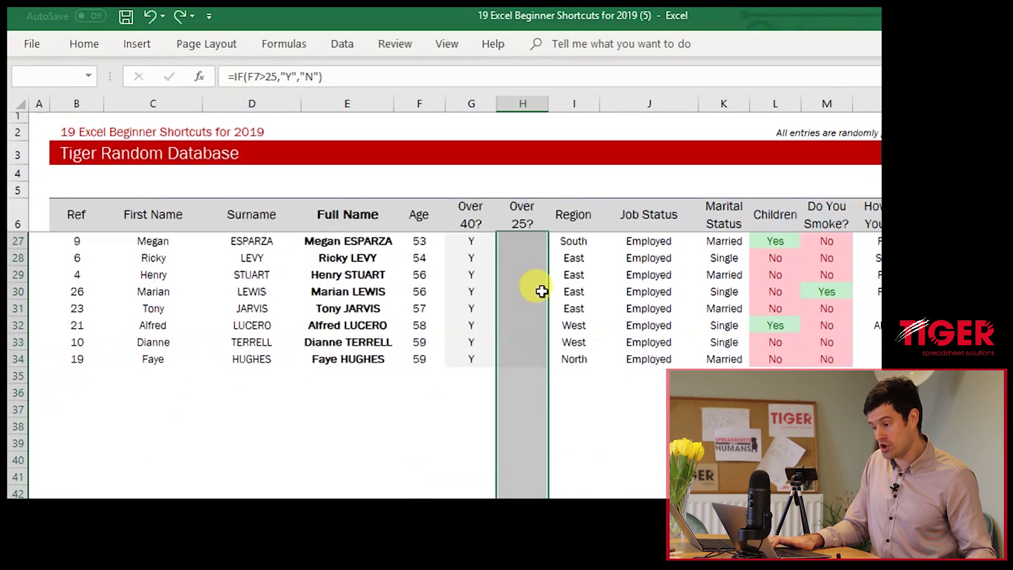
{"action": "key", "text": "shift+Up"}
{"action": "key", "text": "shift+Up"}
{"action": "key", "text": "shift+Up"}
{"action": "key", "text": "shift+Up"}
{"action": "key", "text": "shift+Up"}
{"action": "key", "text": "shift+Up"}
{"action": "key", "text": "shift+Up"}
{"action": "key", "text": "shift+Up"}
{"action": "key", "text": "Up"}
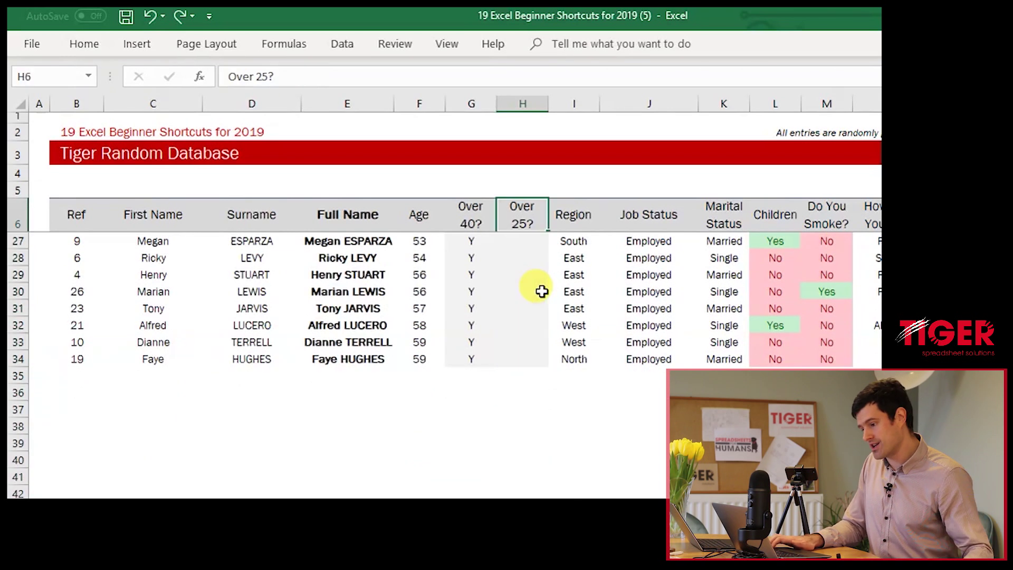
{"action": "key", "text": "Down"}
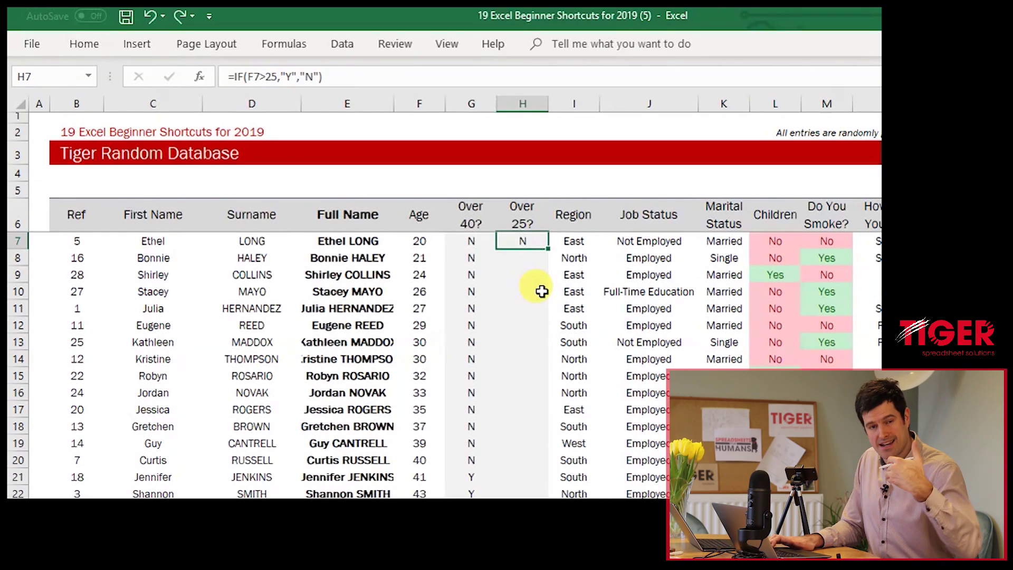
{"action": "key", "text": "shift+Down"}
{"action": "key", "text": "shift+Down"}
{"action": "key", "text": "shift+Down"}
{"action": "key", "text": "shift+Down"}
{"action": "key", "text": "shift+Down"}
{"action": "key", "text": "shift+Down"}
{"action": "key", "text": "shift+Down"}
{"action": "key", "text": "shift+Down"}
{"action": "key", "text": "shift+Down"}
{"action": "key", "text": "shift+Down"}
{"action": "key", "text": "shift+Down"}
{"action": "key", "text": "shift+Down"}
{"action": "key", "text": "shift+Down"}
{"action": "key", "text": "shift+Down"}
{"action": "key", "text": "shift+Down"}
{"action": "key", "text": "shift+Down"}
{"action": "key", "text": "shift+Down"}
{"action": "key", "text": "shift+Down"}
{"action": "key", "text": "shift+Down"}
{"action": "key", "text": "shift+Down"}
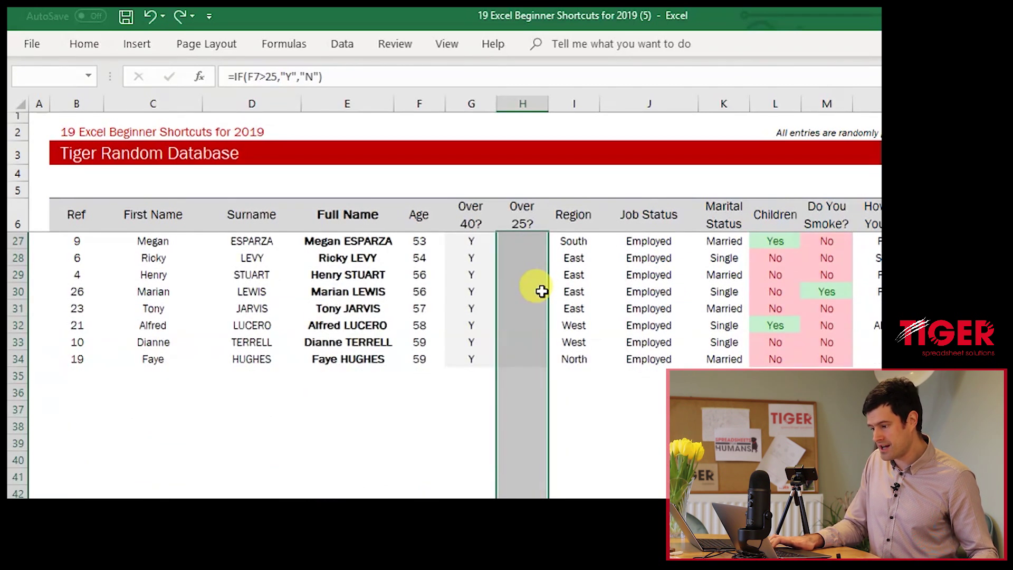
{"action": "key", "text": "shift+Up"}
{"action": "key", "text": "shift+Up"}
{"action": "key", "text": "shift+Up"}
{"action": "key", "text": "shift+Up"}
{"action": "key", "text": "shift+Up"}
{"action": "key", "text": "shift+Up"}
{"action": "key", "text": "shift+Up"}
{"action": "key", "text": "shift+Up"}
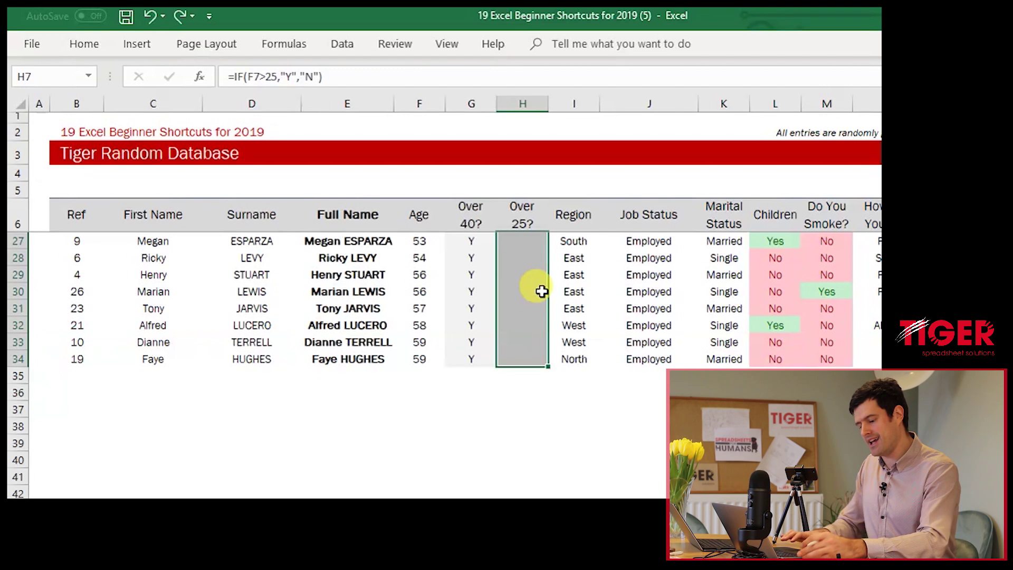
{"action": "key", "text": "ctrl+d"}
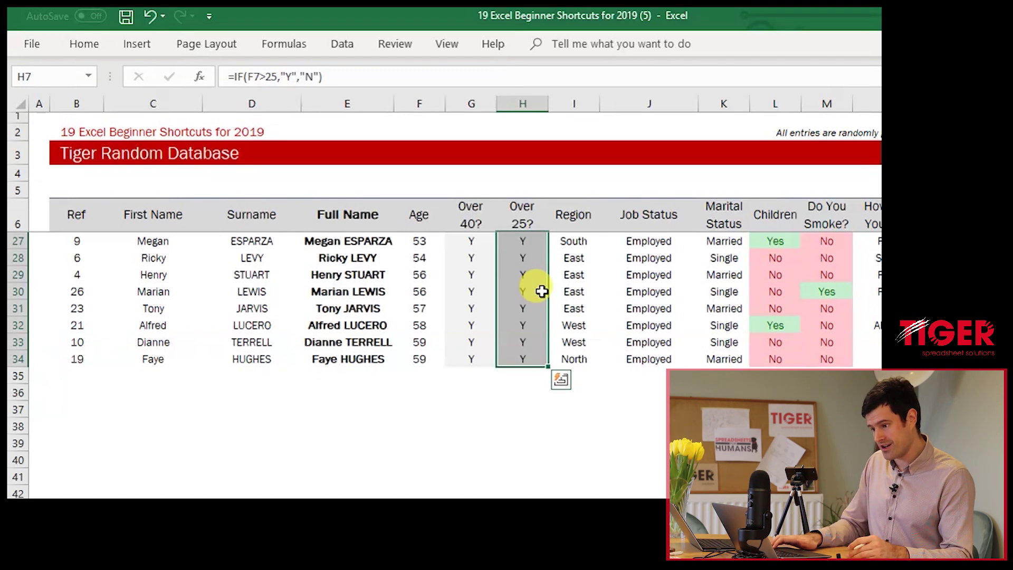
Step: Check the filled Y/N results and reselect H7 down to row 16
{"action": "key", "text": "Down"}
{"action": "key", "text": "Down"}
{"action": "key", "text": "Down"}
{"action": "key", "text": "Down"}
{"action": "key", "text": "Down"}
{"action": "key", "text": "Up"}
{"action": "key", "text": "Up"}
{"action": "key", "text": "Up"}
{"action": "key", "text": "Up"}
{"action": "key", "text": "Left"}
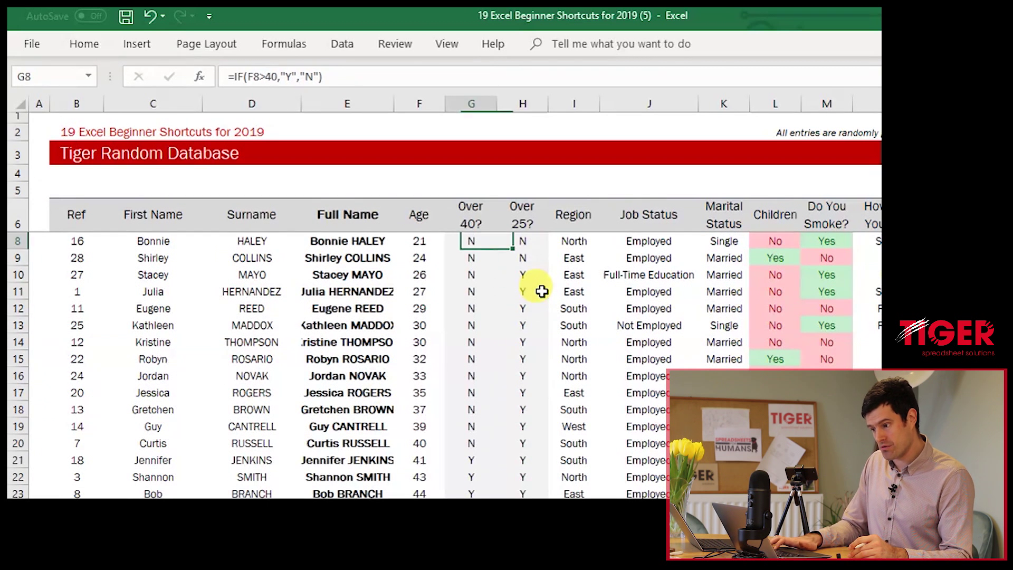
{"action": "key", "text": "Right"}
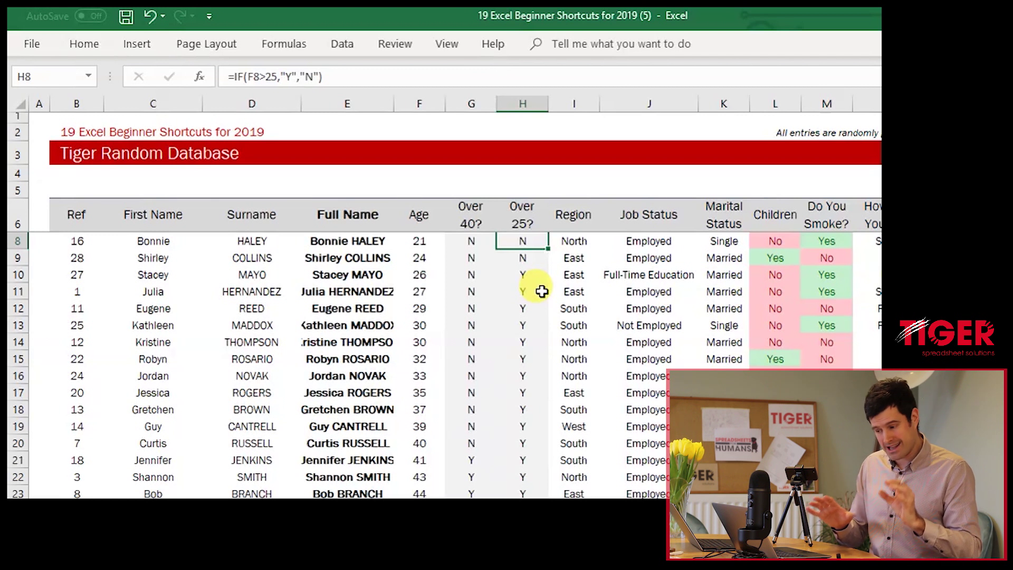
{"action": "key", "text": "Up"}
{"action": "key", "text": "ctrl+shift+Down"}
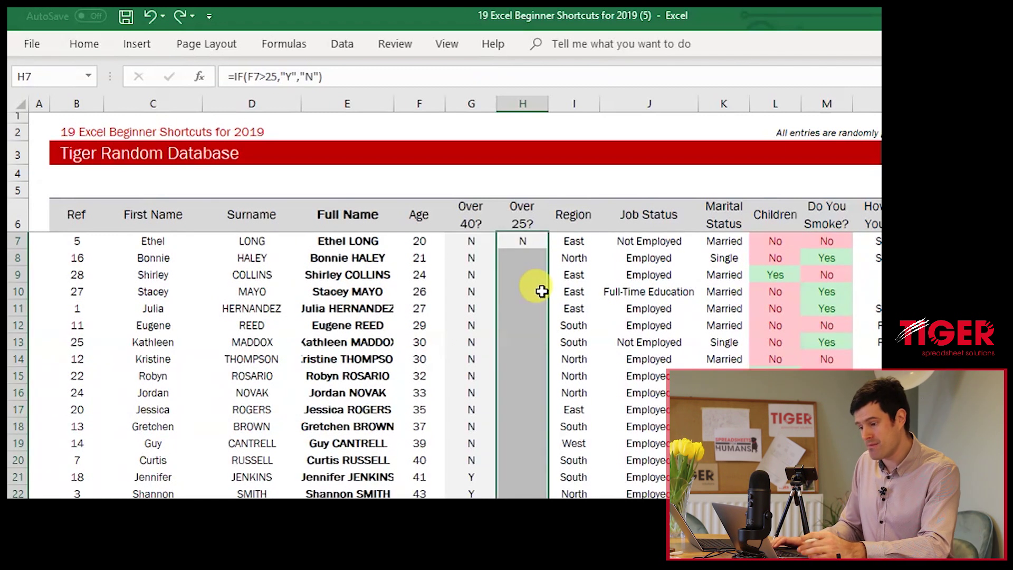
{"action": "key", "text": "ctrl+shift+Up"}
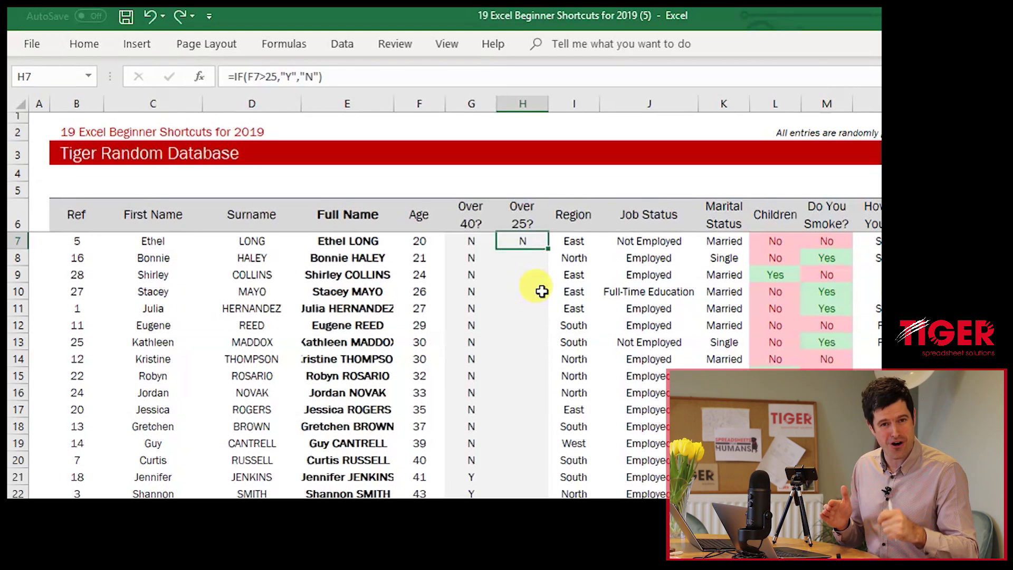
{"action": "key", "text": "shift+Down"}
{"action": "key", "text": "shift+Down"}
{"action": "key", "text": "shift+Down"}
{"action": "key", "text": "shift+Down"}
{"action": "key", "text": "shift+Down"}
{"action": "key", "text": "shift+Down"}
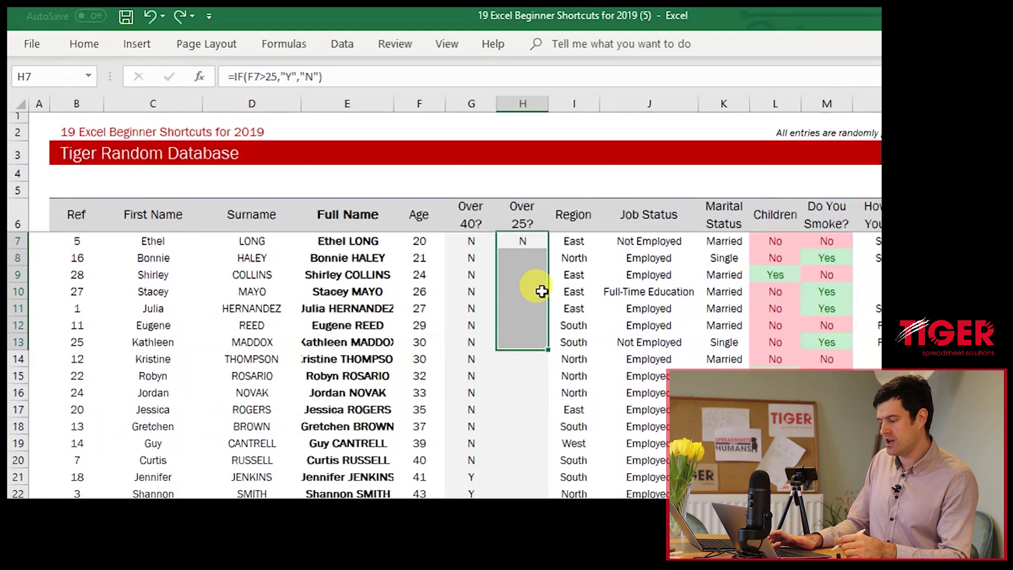
{"action": "key", "text": "shift+Down"}
{"action": "key", "text": "shift+Down"}
{"action": "key", "text": "shift+Down"}
{"action": "key", "text": "shift+Down"}
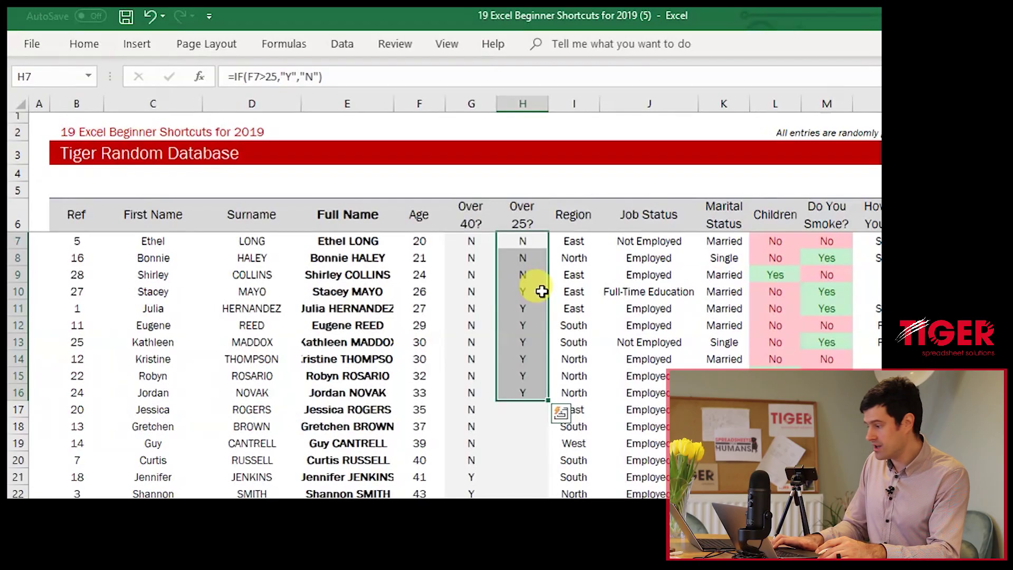
{"action": "key", "text": "Down"}
{"action": "key", "text": "Right"}
{"action": "key", "text": "Right"}
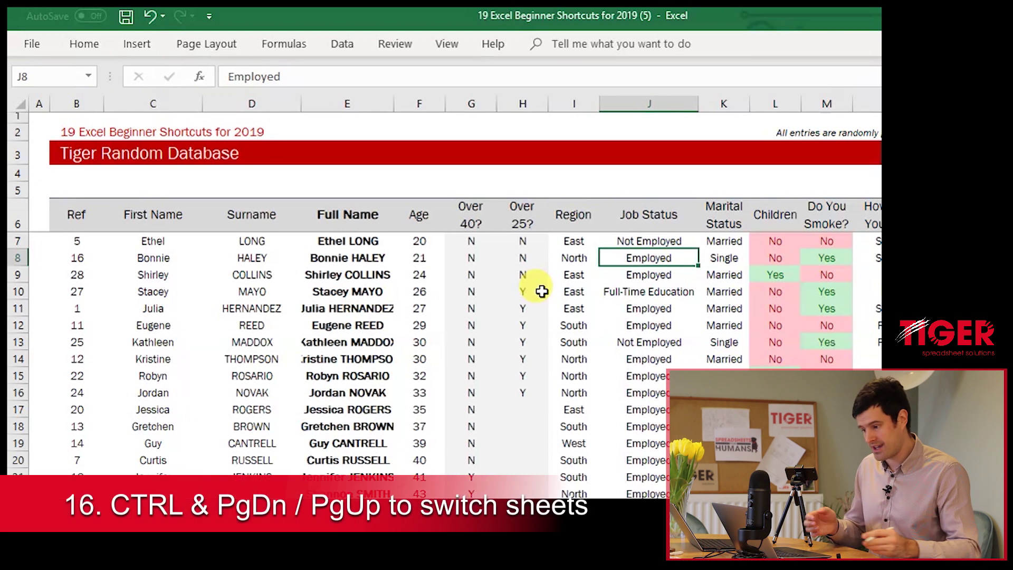
{"action": "key", "text": "Left"}
{"action": "key", "text": "Left"}
{"action": "key", "text": "Left"}
{"action": "key", "text": "Left"}
{"action": "key", "text": "Left"}
{"action": "key", "text": "Left"}
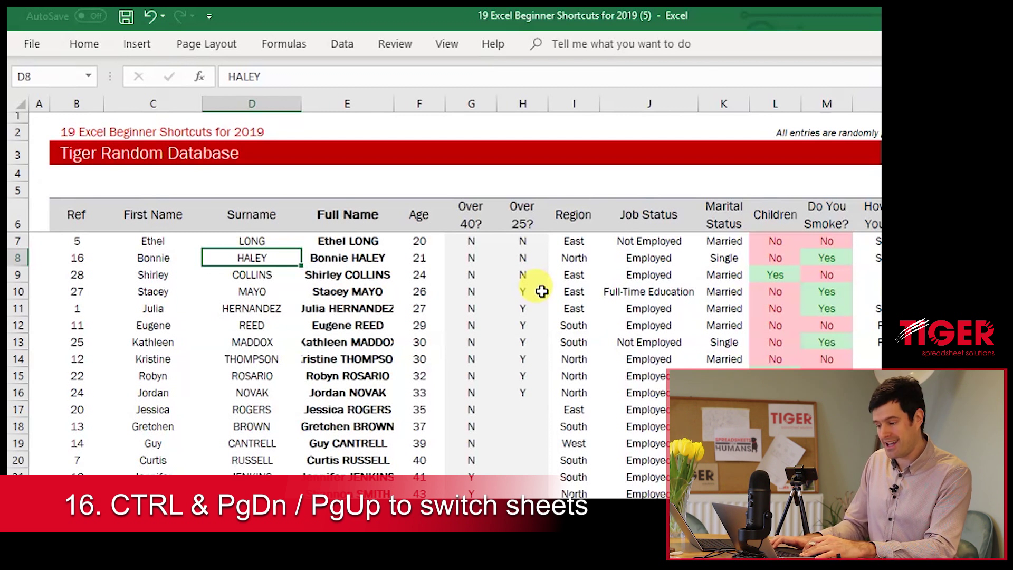
{"action": "key", "text": "ctrl+Page_Up"}
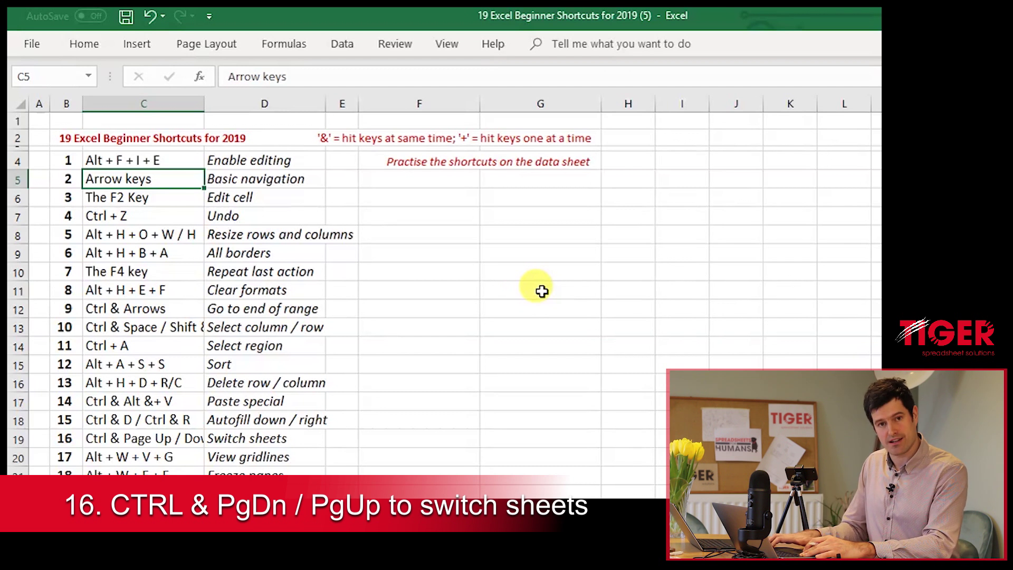
{"action": "key", "text": "ctrl+Page_Down"}
{"action": "key", "text": "ctrl+Page_Up"}
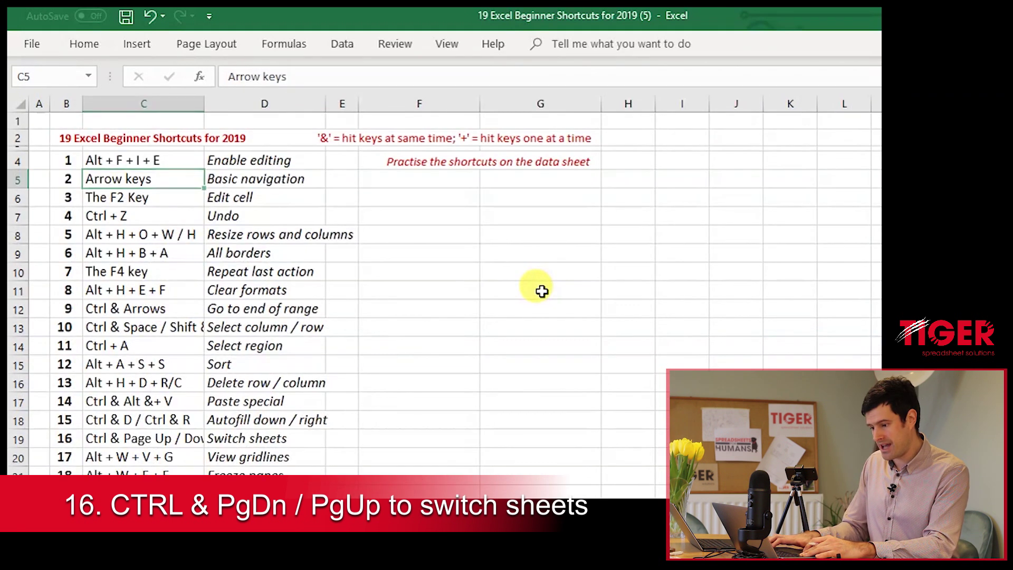
{"action": "key", "text": "ctrl+Page_Down"}
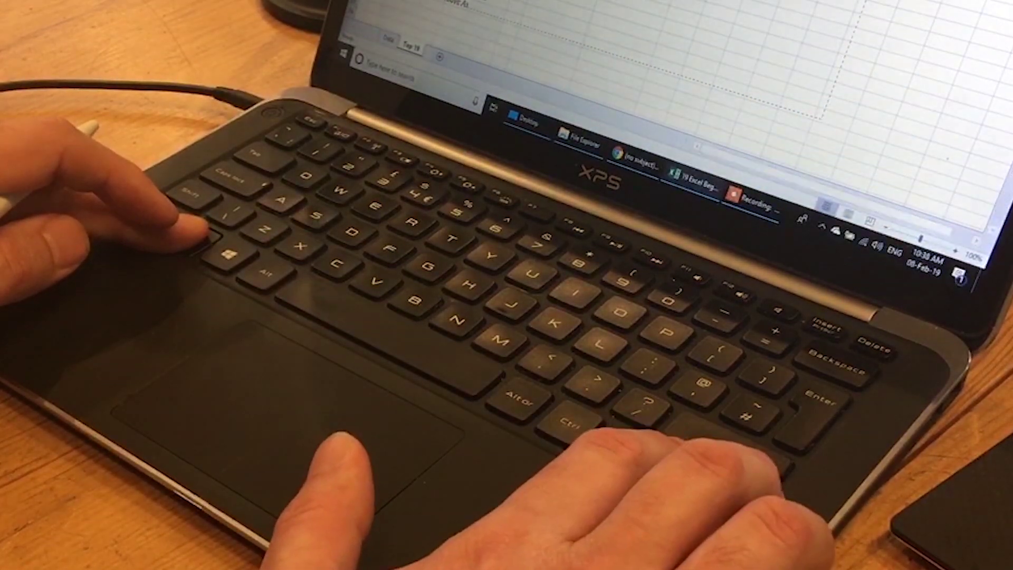
{"action": "key", "text": "ctrl+Up"}
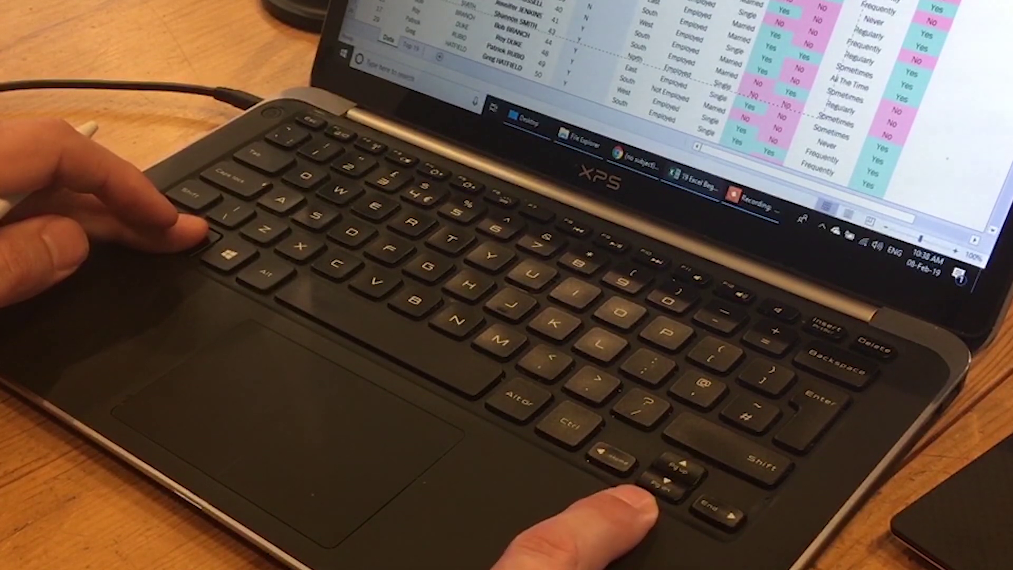
{"action": "key", "text": "ctrl+Down"}
{"action": "key", "text": "ctrl+Up"}
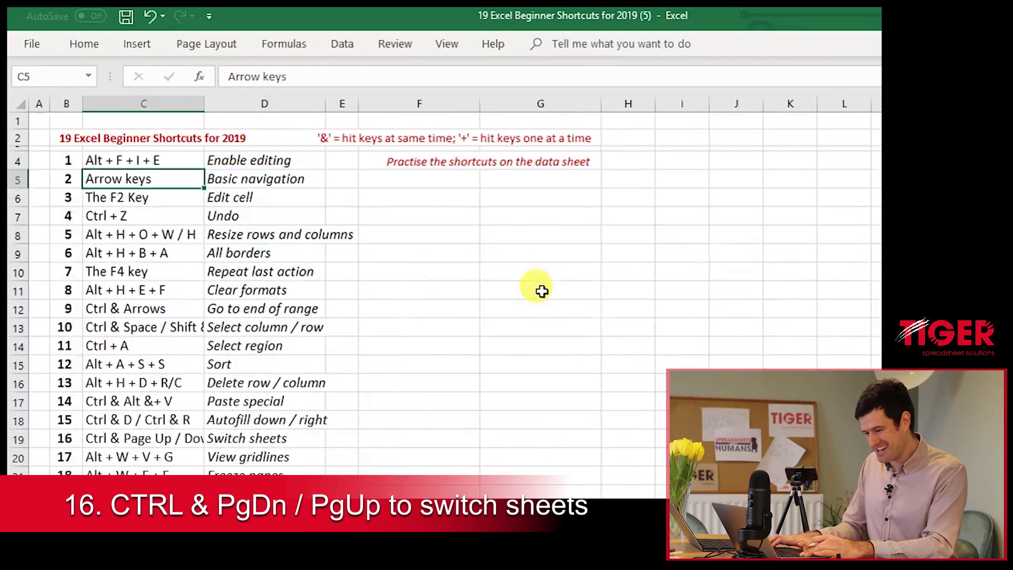
{"action": "key", "text": "ctrl+Page_Down"}
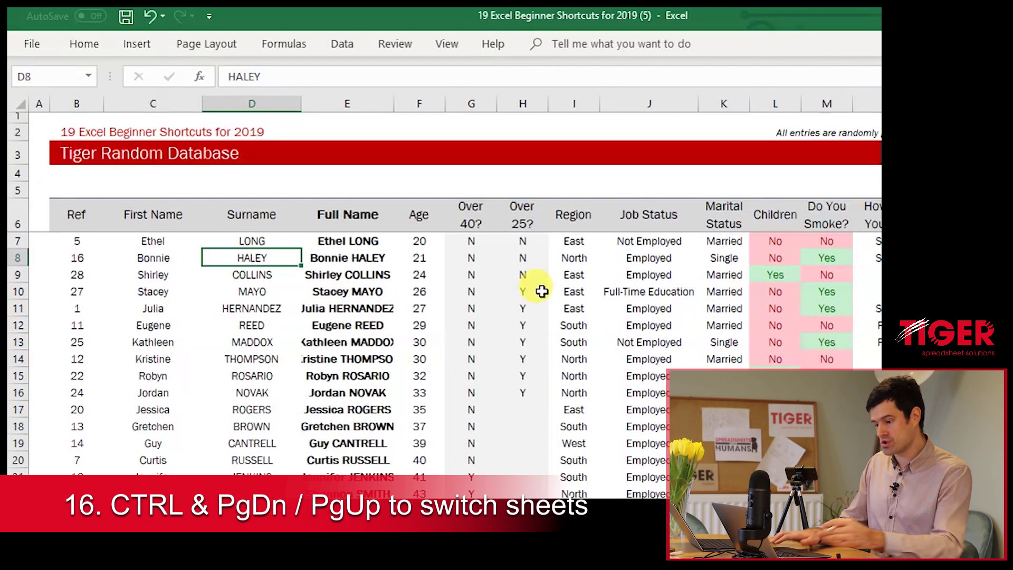
Step: Toggle the View tab's Gridlines option with Alt+W, V, G on the database sheet
{"action": "key", "text": "Left"}
{"action": "key", "text": "Left"}
{"action": "key", "text": "Left"}
{"action": "key", "text": "Right"}
{"action": "key", "text": "Right"}
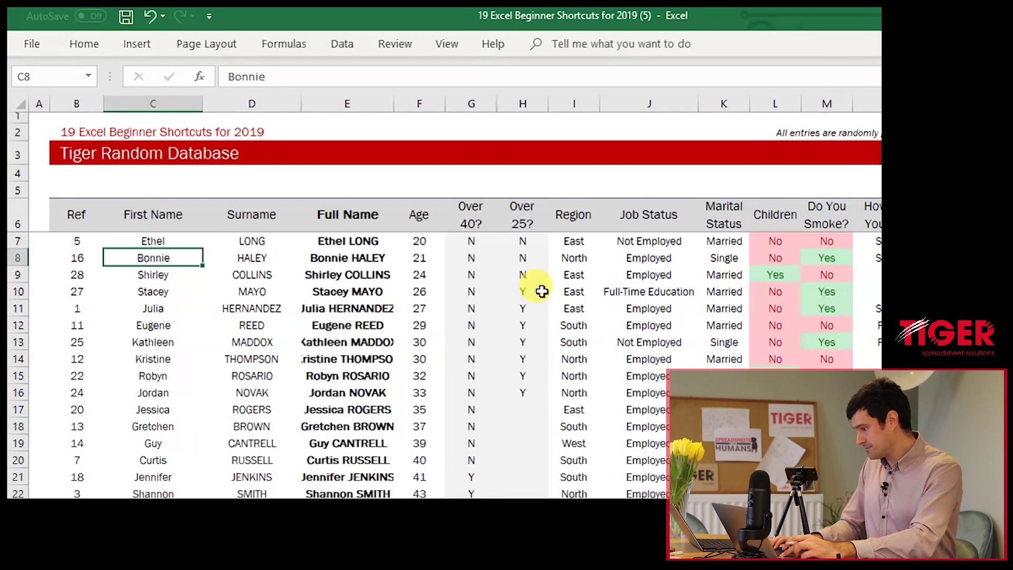
{"action": "key", "text": "Left"}
{"action": "key", "text": "Left"}
{"action": "key", "text": "Right"}
{"action": "key", "text": "Right"}
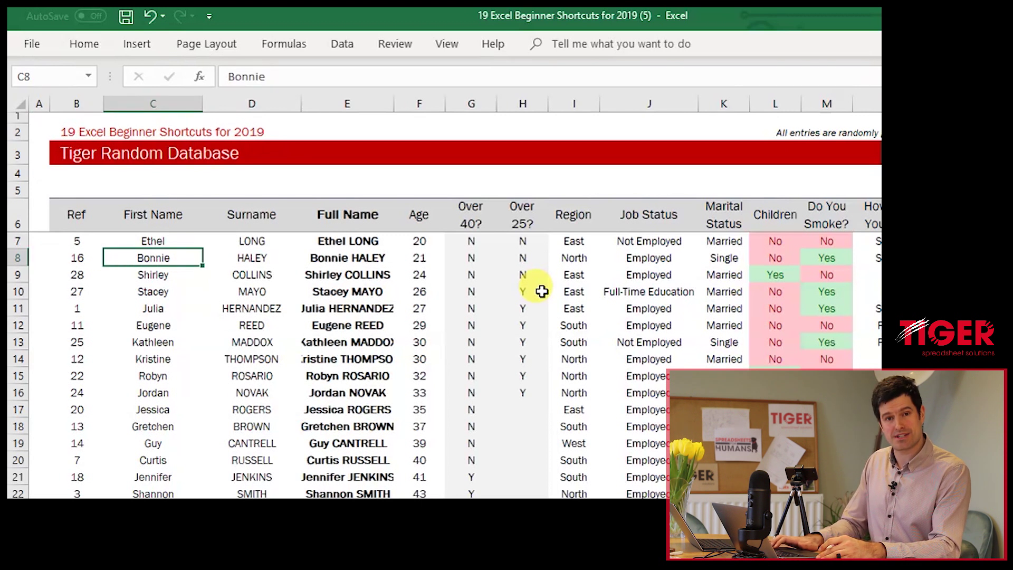
{"action": "key", "text": "Right"}
{"action": "key", "text": "Right"}
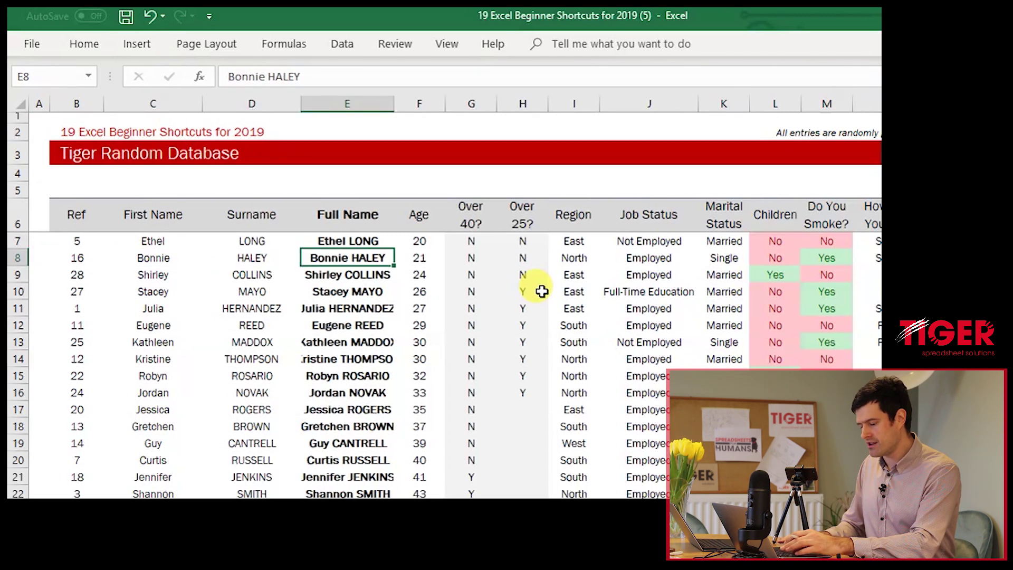
{"action": "key", "text": "alt"}
{"action": "key", "text": "w"}
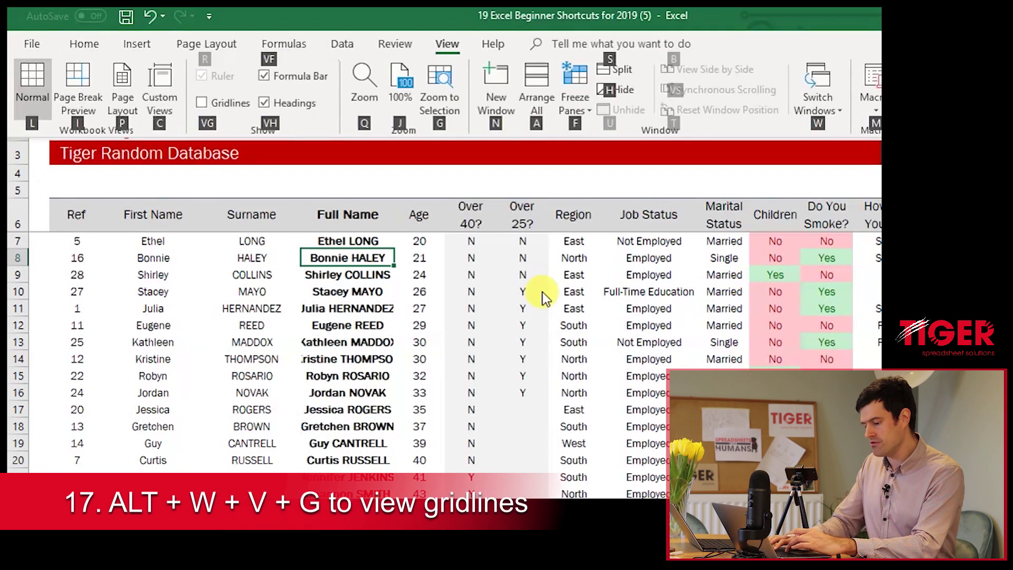
{"action": "key", "text": "v"}
{"action": "key", "text": "g"}
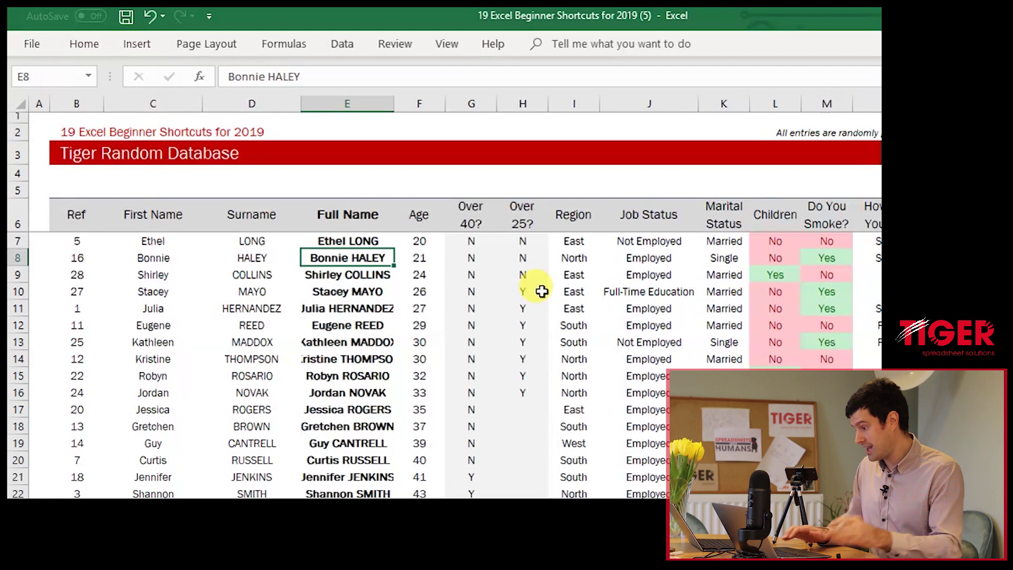
Step: Freeze panes at cell E7 so rows 1–6 and columns A–D stay fixed
{"action": "key", "text": "Up"}
{"action": "key", "text": "Down"}
{"action": "key", "text": "Up"}
{"action": "key", "text": "Up"}
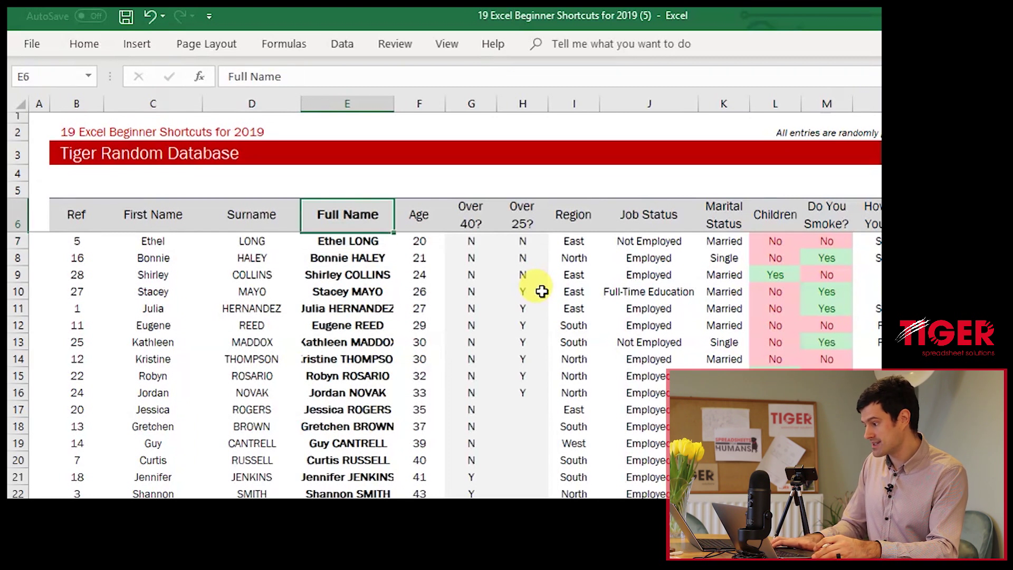
{"action": "key", "text": "Down"}
{"action": "key", "text": "Down"}
{"action": "key", "text": "Down"}
{"action": "key", "text": "Down"}
{"action": "key", "text": "Down"}
{"action": "key", "text": "Down"}
{"action": "key", "text": "Down"}
{"action": "key", "text": "Down"}
{"action": "key", "text": "Down"}
{"action": "key", "text": "Down"}
{"action": "key", "text": "Down"}
{"action": "key", "text": "Down"}
{"action": "key", "text": "Down"}
{"action": "key", "text": "Down"}
{"action": "key", "text": "Down"}
{"action": "key", "text": "Down"}
{"action": "key", "text": "Down"}
{"action": "key", "text": "Down"}
{"action": "key", "text": "Down"}
{"action": "key", "text": "Down"}
{"action": "key", "text": "Down"}
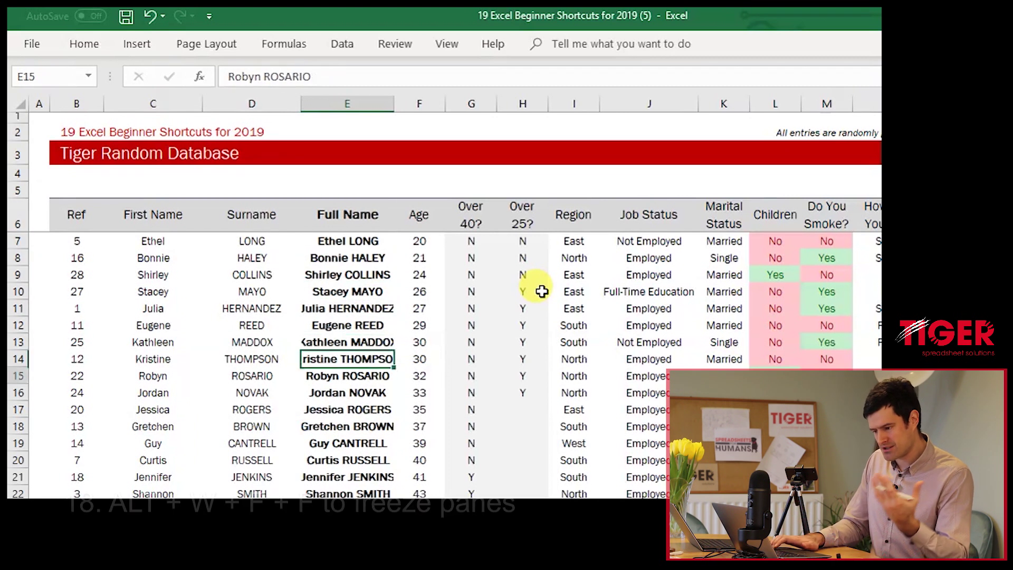
{"action": "key", "text": "Up"}
{"action": "key", "text": "Up"}
{"action": "key", "text": "Up"}
{"action": "key", "text": "Up"}
{"action": "key", "text": "Up"}
{"action": "key", "text": "Up"}
{"action": "key", "text": "Up"}
{"action": "key", "text": "Up"}
{"action": "key", "text": "Up"}
{"action": "key", "text": "Up"}
{"action": "key", "text": "Up"}
{"action": "key", "text": "Up"}
{"action": "key", "text": "Up"}
{"action": "key", "text": "Up"}
{"action": "key", "text": "Up"}
{"action": "key", "text": "Up"}
{"action": "key", "text": "Up"}
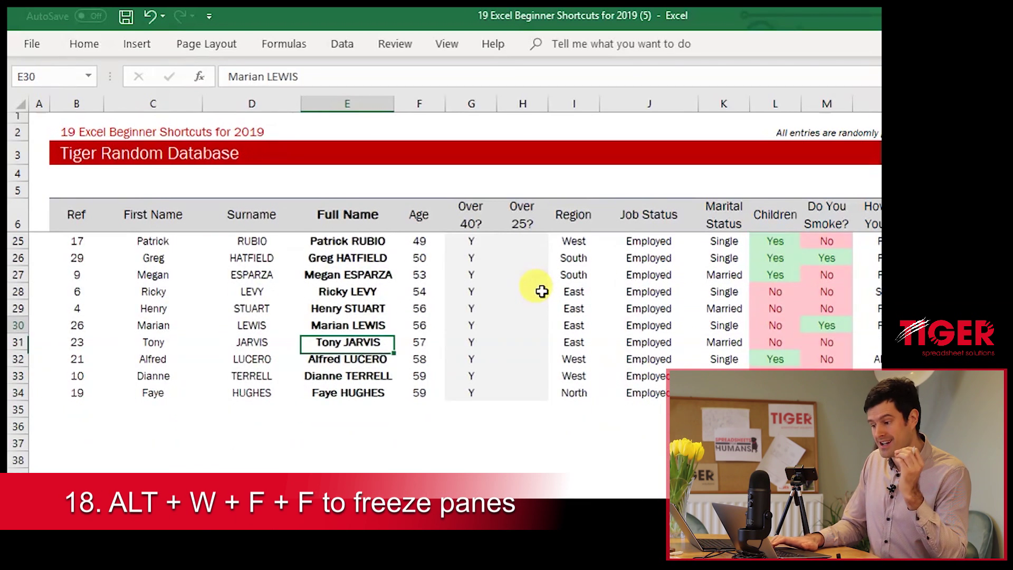
{"action": "key", "text": "Up"}
{"action": "key", "text": "Up"}
{"action": "key", "text": "Up"}
{"action": "key", "text": "Up"}
{"action": "key", "text": "Up"}
{"action": "key", "text": "Up"}
{"action": "key", "text": "Up"}
{"action": "key", "text": "Up"}
{"action": "key", "text": "Up"}
{"action": "key", "text": "Up"}
{"action": "key", "text": "Up"}
{"action": "key", "text": "Up"}
{"action": "key", "text": "Up"}
{"action": "key", "text": "Up"}
{"action": "key", "text": "Up"}
{"action": "key", "text": "Up"}
{"action": "key", "text": "Up"}
{"action": "key", "text": "Up"}
{"action": "key", "text": "Up"}
{"action": "key", "text": "Up"}
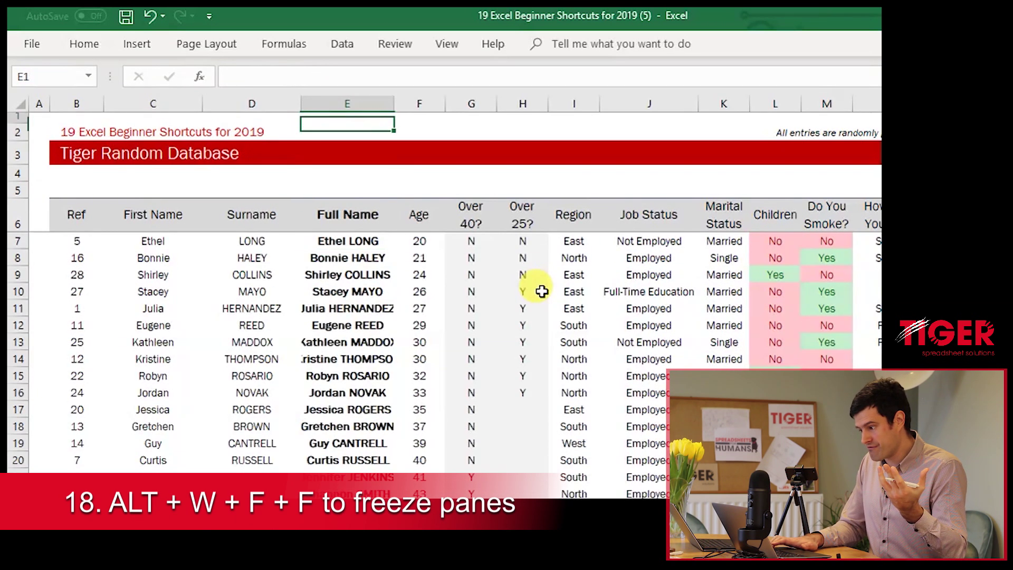
{"action": "key", "text": "Down"}
{"action": "key", "text": "Down"}
{"action": "key", "text": "Down"}
{"action": "key", "text": "Down"}
{"action": "key", "text": "Down"}
{"action": "key", "text": "Down"}
{"action": "key", "text": "Down"}
{"action": "key", "text": "Up"}
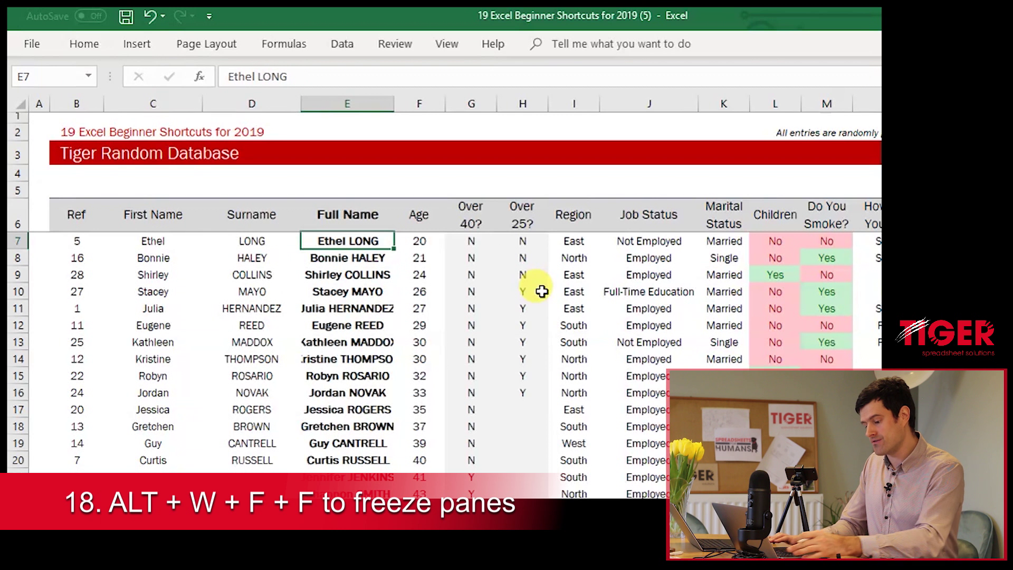
{"action": "key", "text": "alt"}
{"action": "key", "text": "w"}
{"action": "key", "text": "f"}
{"action": "key", "text": "f"}
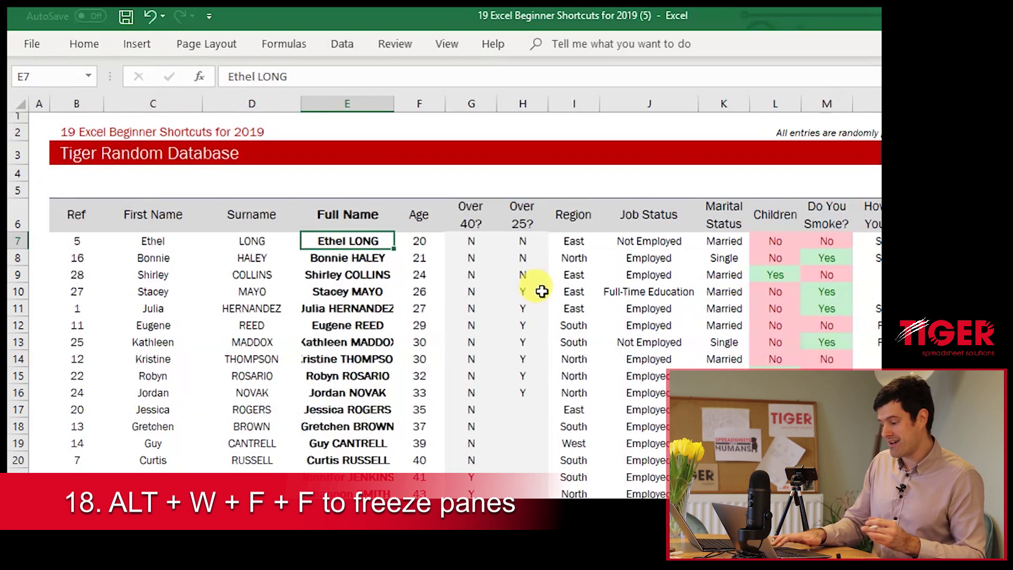
Step: Move through rows and columns to test the frozen panes, then toggle Freeze Panes again
{"action": "key", "text": "shift+space"}
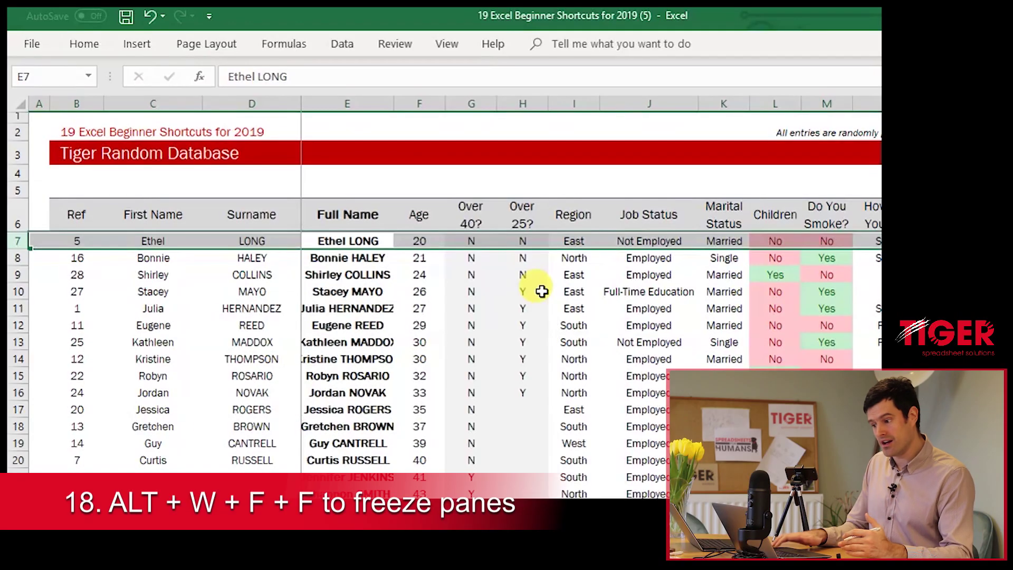
{"action": "key", "text": "Down"}
{"action": "key", "text": "Down"}
{"action": "key", "text": "Down"}
{"action": "key", "text": "Down"}
{"action": "key", "text": "Down"}
{"action": "key", "text": "Down"}
{"action": "key", "text": "Down"}
{"action": "key", "text": "Down"}
{"action": "key", "text": "Down"}
{"action": "key", "text": "Down"}
{"action": "key", "text": "Down"}
{"action": "key", "text": "Down"}
{"action": "key", "text": "Down"}
{"action": "key", "text": "Down"}
{"action": "key", "text": "Down"}
{"action": "key", "text": "Down"}
{"action": "key", "text": "Down"}
{"action": "key", "text": "Down"}
{"action": "key", "text": "Down"}
{"action": "key", "text": "Down"}
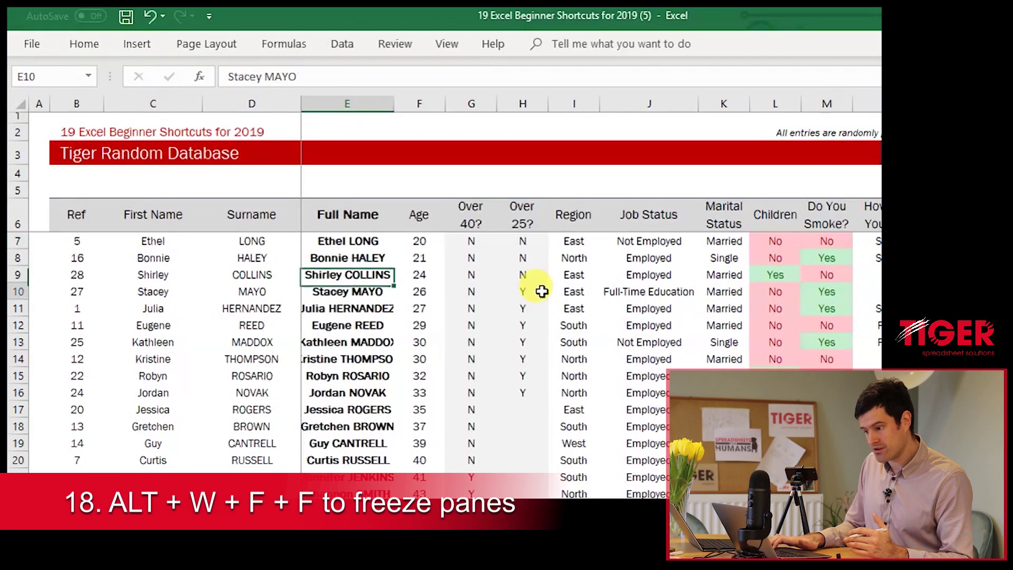
{"action": "key", "text": "Up"}
{"action": "key", "text": "Up"}
{"action": "key", "text": "Up"}
{"action": "key", "text": "Up"}
{"action": "key", "text": "Up"}
{"action": "key", "text": "Up"}
{"action": "key", "text": "Up"}
{"action": "key", "text": "Up"}
{"action": "key", "text": "Up"}
{"action": "key", "text": "Up"}
{"action": "key", "text": "Up"}
{"action": "key", "text": "Up"}
{"action": "key", "text": "Up"}
{"action": "key", "text": "Up"}
{"action": "key", "text": "Up"}
{"action": "key", "text": "Up"}
{"action": "key", "text": "Up"}
{"action": "key", "text": "Up"}
{"action": "key", "text": "Up"}
{"action": "key", "text": "Up"}
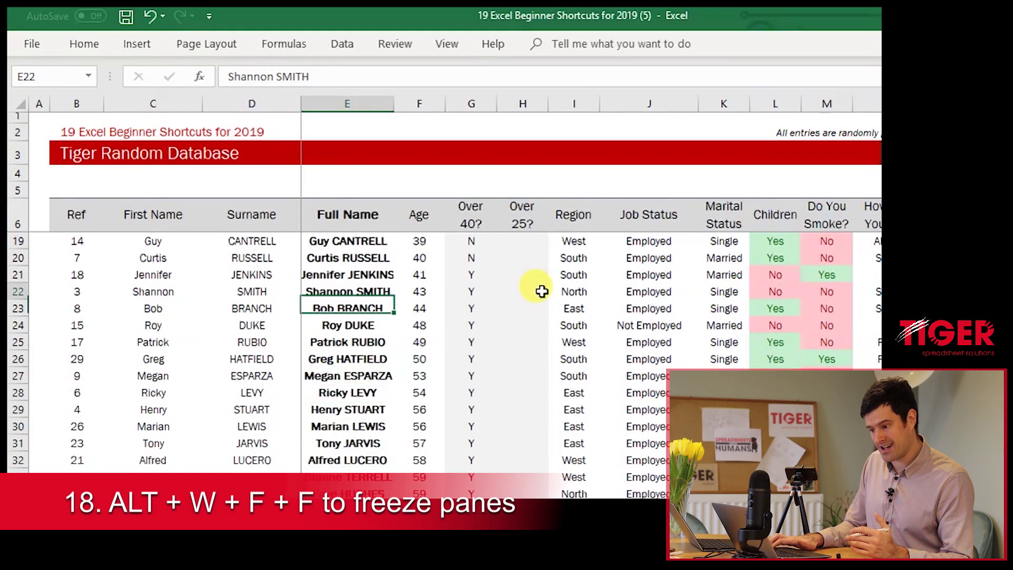
{"action": "key", "text": "Down"}
{"action": "key", "text": "Down"}
{"action": "key", "text": "Down"}
{"action": "key", "text": "Down"}
{"action": "key", "text": "Down"}
{"action": "key", "text": "Down"}
{"action": "key", "text": "Down"}
{"action": "key", "text": "Down"}
{"action": "key", "text": "Right"}
{"action": "key", "text": "Right"}
{"action": "key", "text": "Right"}
{"action": "key", "text": "Right"}
{"action": "key", "text": "Right"}
{"action": "key", "text": "Right"}
{"action": "key", "text": "Right"}
{"action": "key", "text": "Right"}
{"action": "key", "text": "Right"}
{"action": "key", "text": "Right"}
{"action": "key", "text": "Right"}
{"action": "key", "text": "Right"}
{"action": "key", "text": "Right"}
{"action": "key", "text": "Right"}
{"action": "key", "text": "Right"}
{"action": "key", "text": "Right"}
{"action": "key", "text": "Right"}
{"action": "key", "text": "Right"}
{"action": "key", "text": "Right"}
{"action": "key", "text": "Right"}
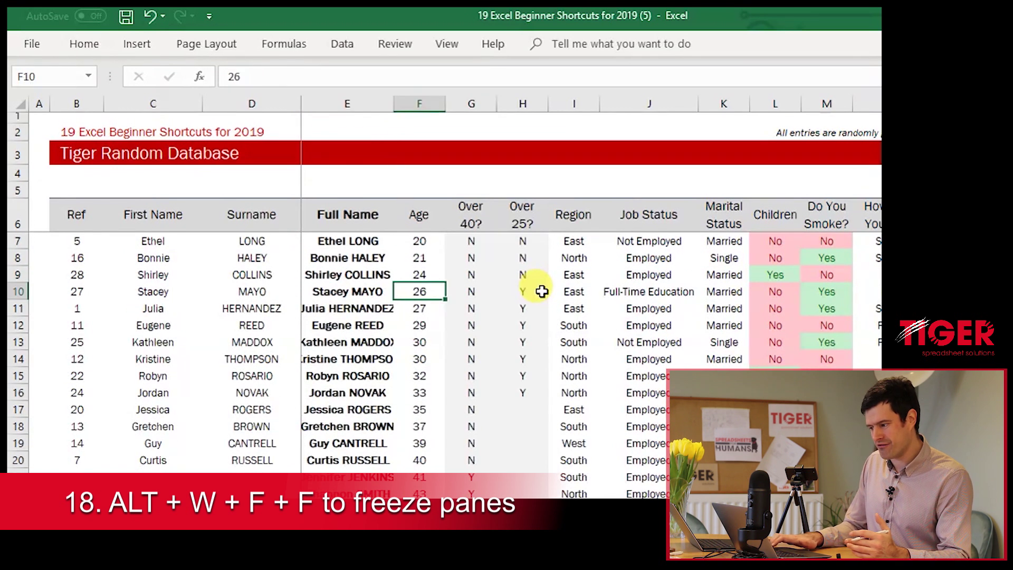
{"action": "key", "text": "Left"}
{"action": "key", "text": "Left"}
{"action": "key", "text": "Left"}
{"action": "key", "text": "Left"}
{"action": "key", "text": "Left"}
{"action": "key", "text": "Left"}
{"action": "key", "text": "Left"}
{"action": "key", "text": "Left"}
{"action": "key", "text": "Left"}
{"action": "key", "text": "Left"}
{"action": "key", "text": "Left"}
{"action": "key", "text": "Left"}
{"action": "key", "text": "Left"}
{"action": "key", "text": "Left"}
{"action": "key", "text": "Left"}
{"action": "key", "text": "Left"}
{"action": "key", "text": "Left"}
{"action": "key", "text": "Left"}
{"action": "key", "text": "Left"}
{"action": "key", "text": "Left"}
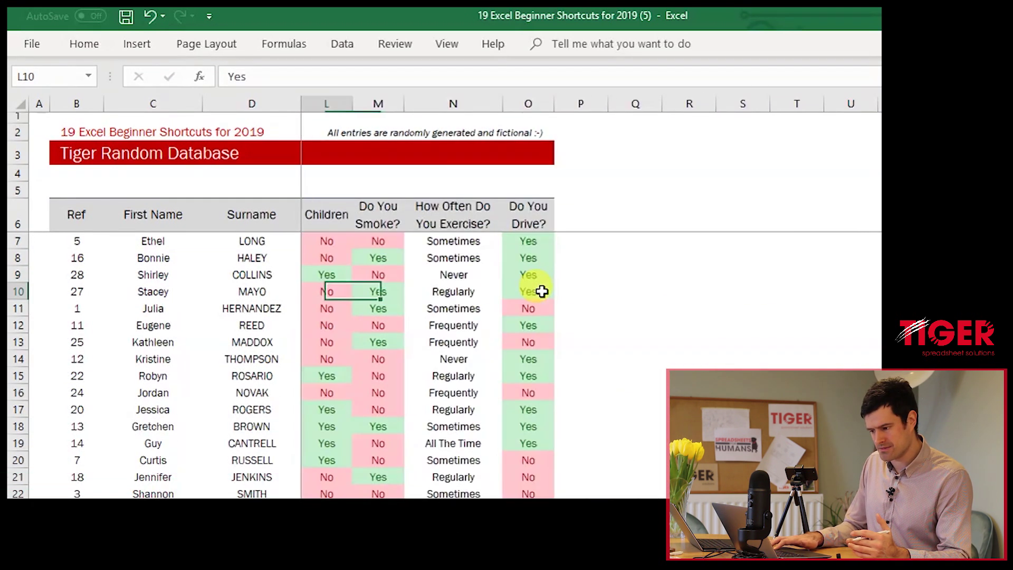
{"action": "key", "text": "Up"}
{"action": "key", "text": "Up"}
{"action": "key", "text": "Up"}
{"action": "key", "text": "Right"}
{"action": "key", "text": "Right"}
{"action": "key", "text": "Right"}
{"action": "key", "text": "Right"}
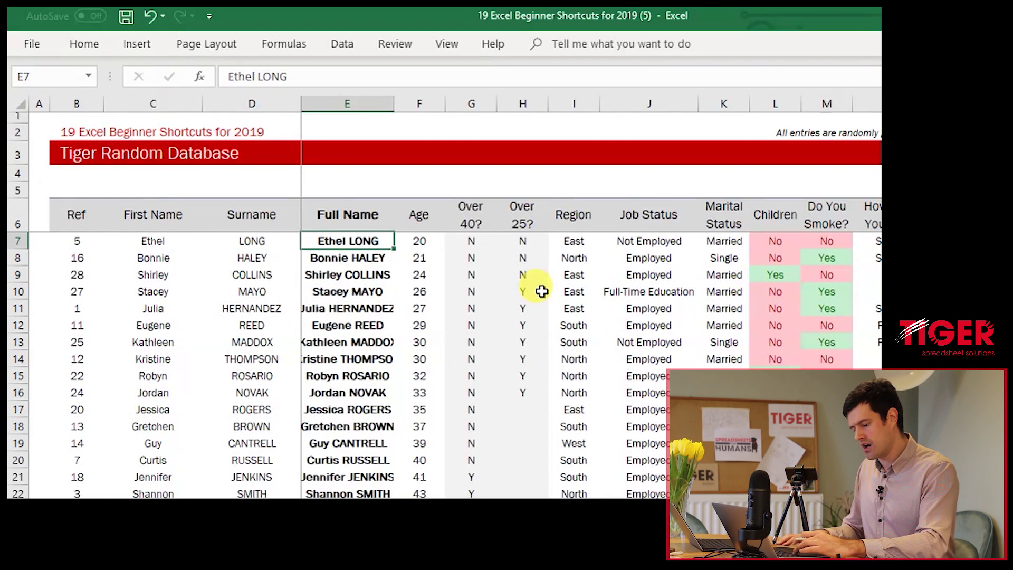
{"action": "key", "text": "alt"}
{"action": "key", "text": "w"}
{"action": "key", "text": "f"}
{"action": "key", "text": "f"}
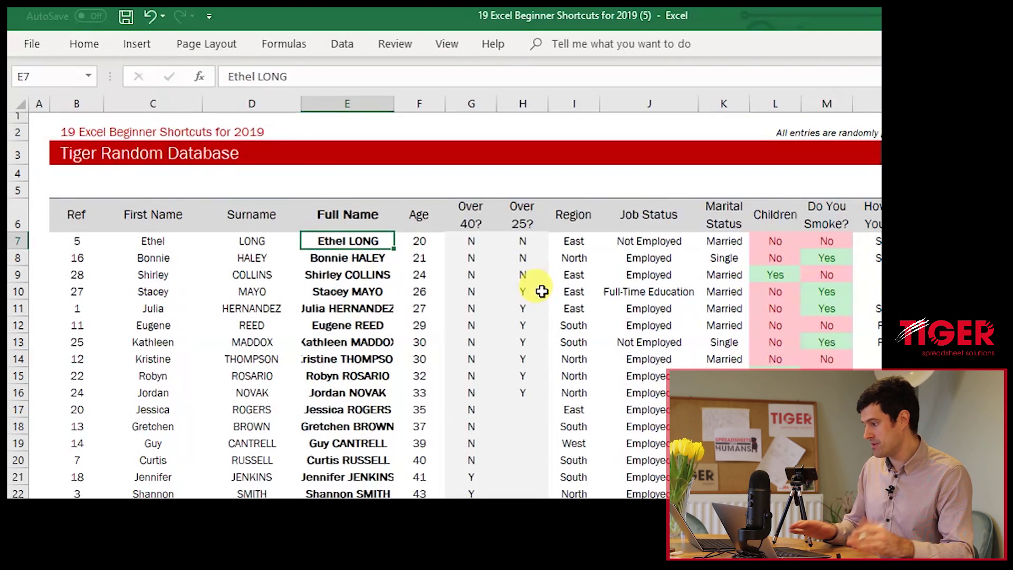
Step: Save the workbook as a new file named 'Chris' via Save As (F12)
{"action": "key", "text": "Left"}
{"action": "key", "text": "Right"}
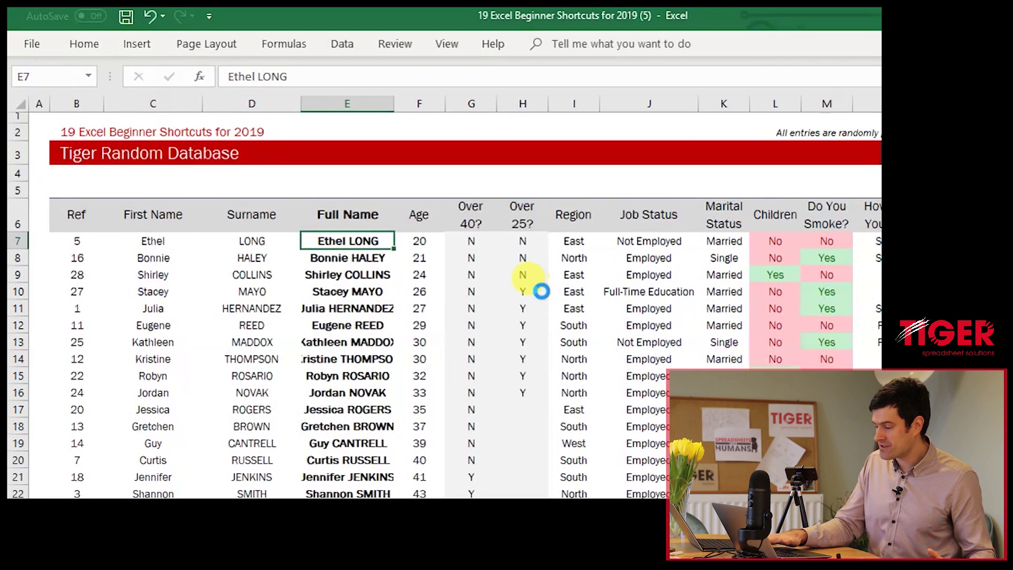
{"action": "key", "text": "F12"}
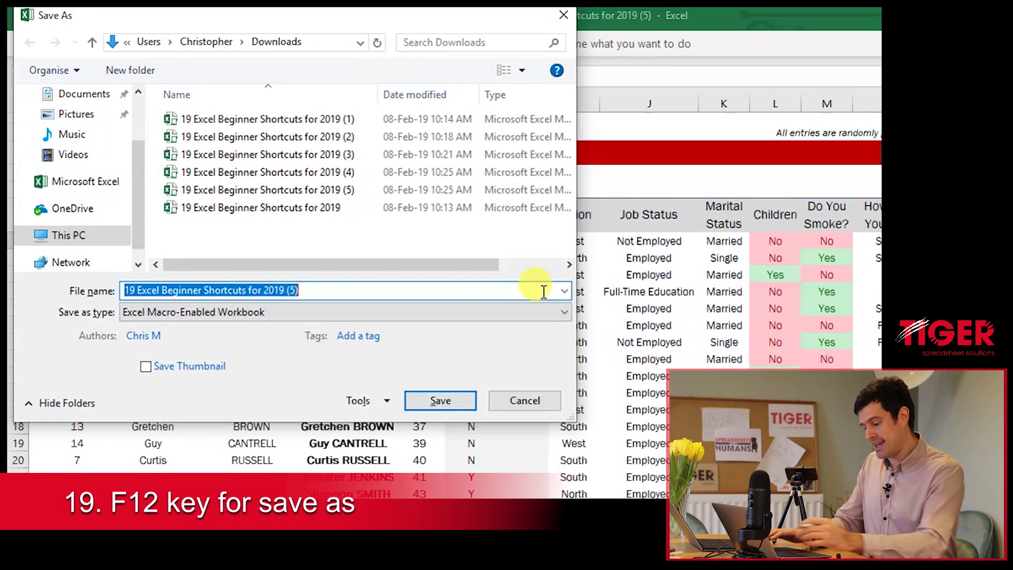
{"action": "type", "text": "Chris"}
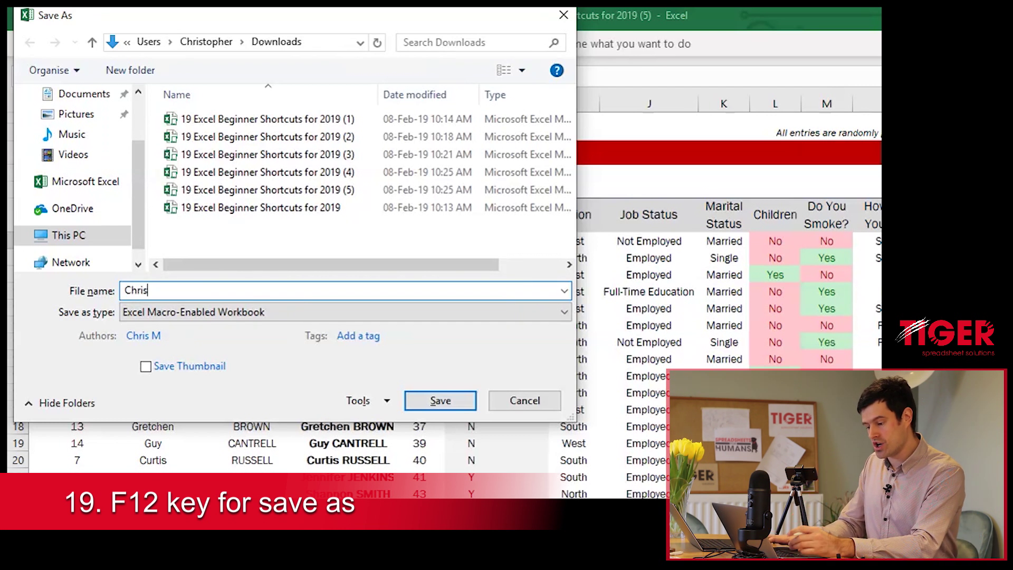
{"action": "key", "text": "Return"}
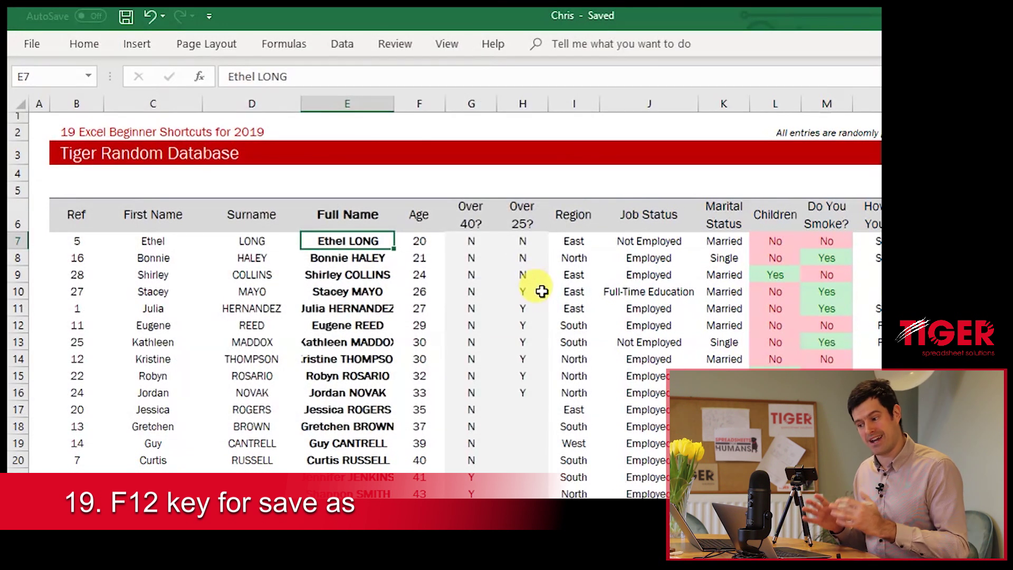